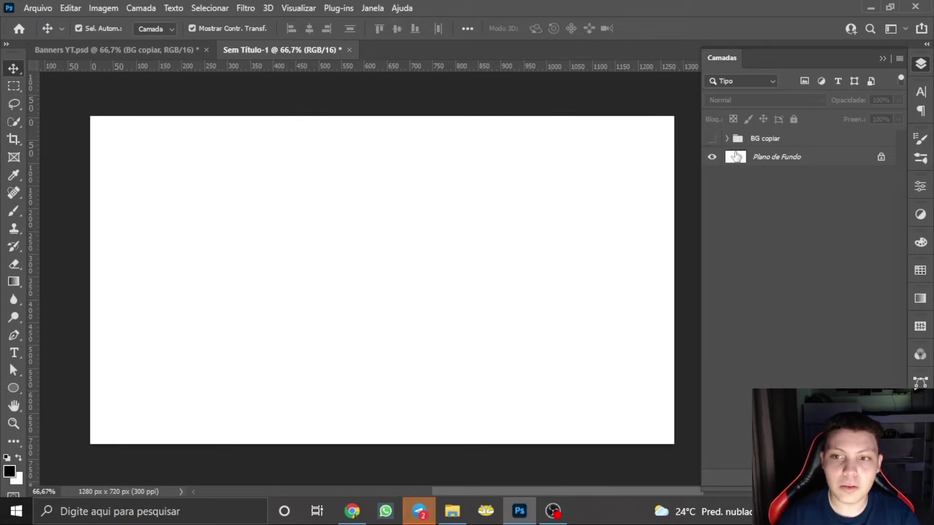
Show the BG copiar collage, compare it without its dark Preenchimento de Cor 5 fill, and select its three layers.
click(713, 140)
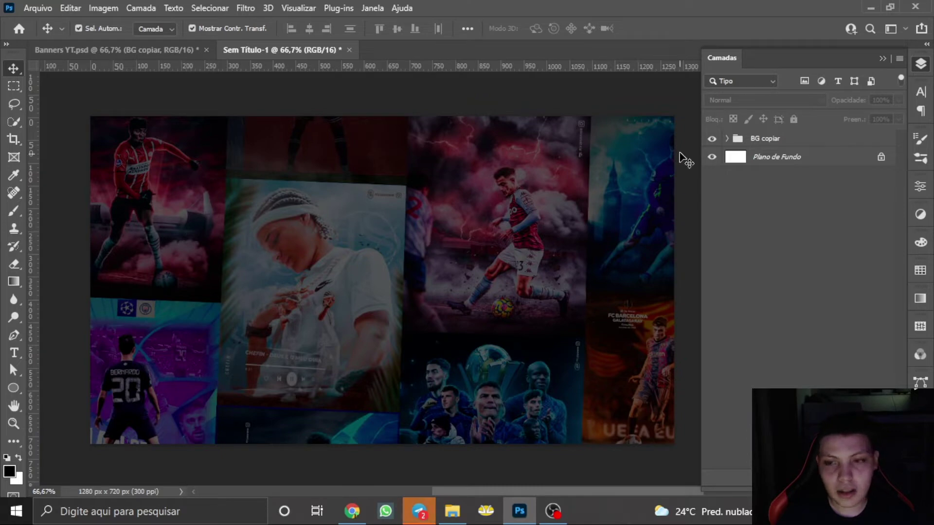
click(727, 139)
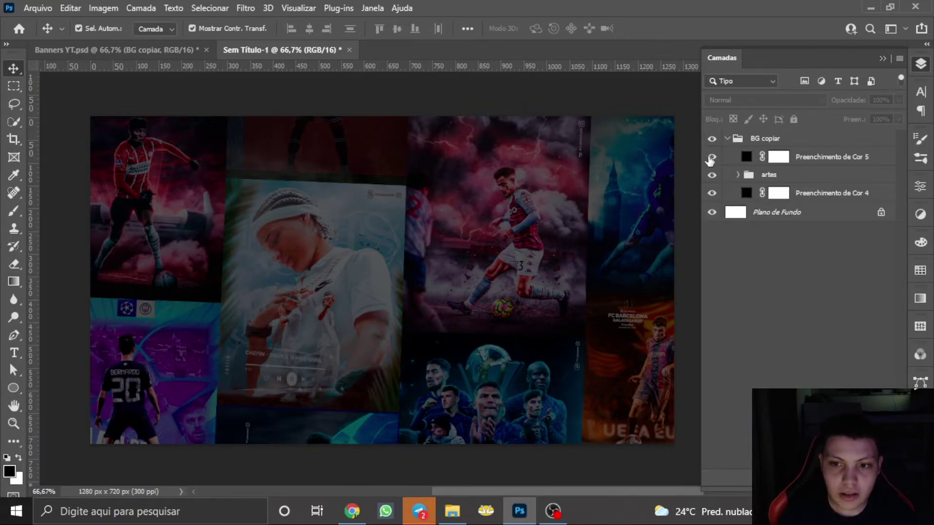
click(712, 158)
click(712, 157)
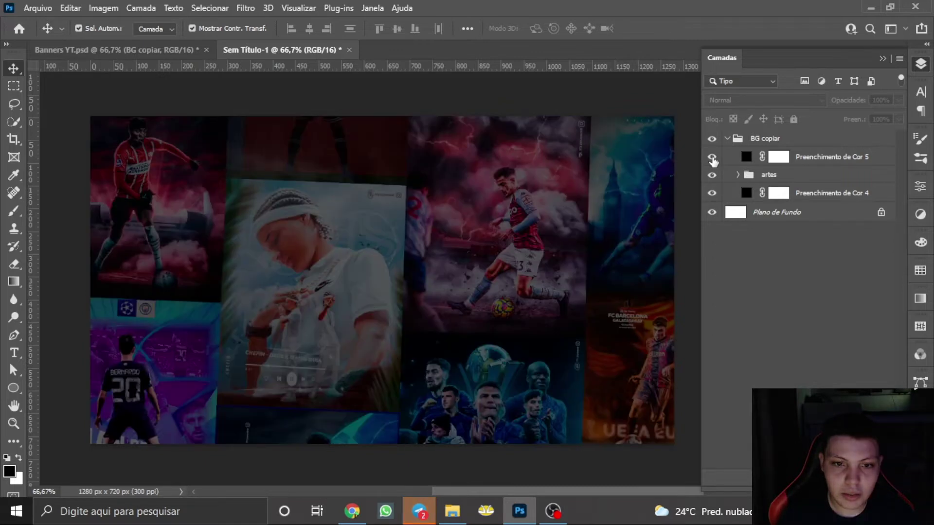
click(712, 158)
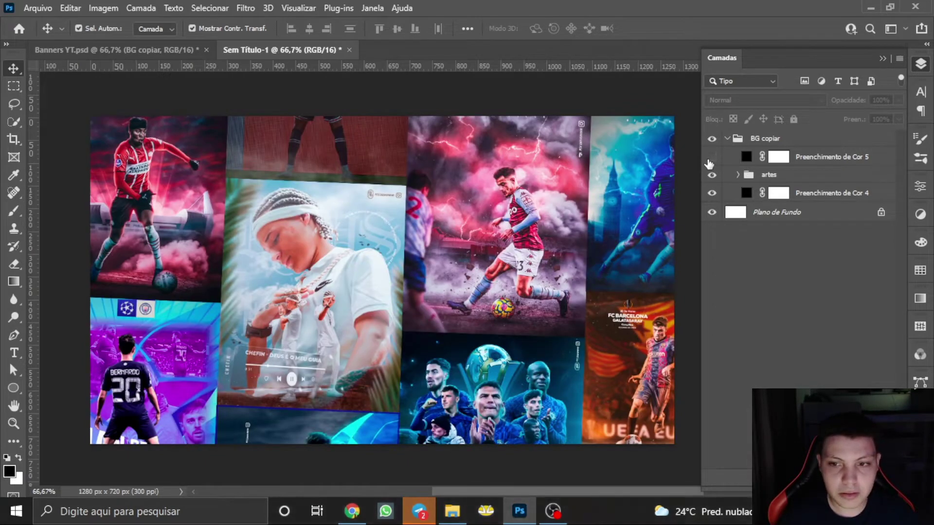
click(712, 158)
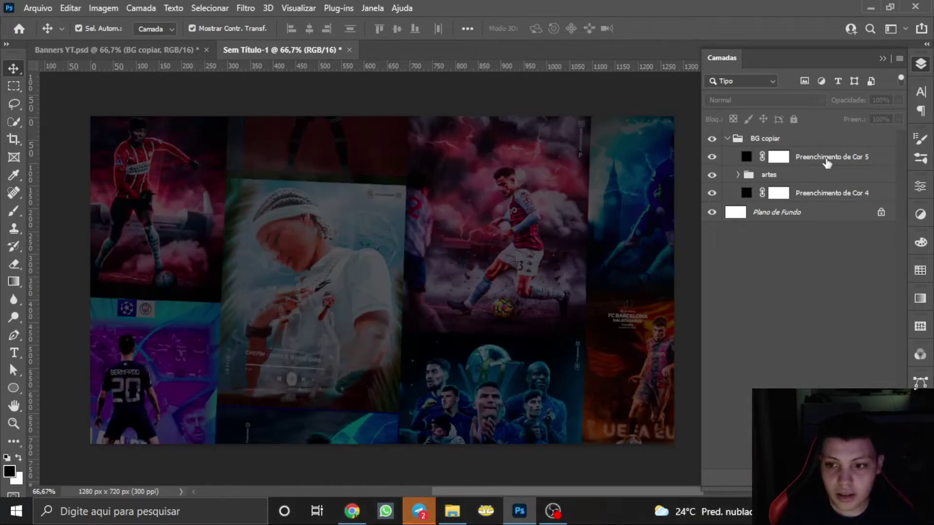
click(830, 160)
shift+click(873, 197)
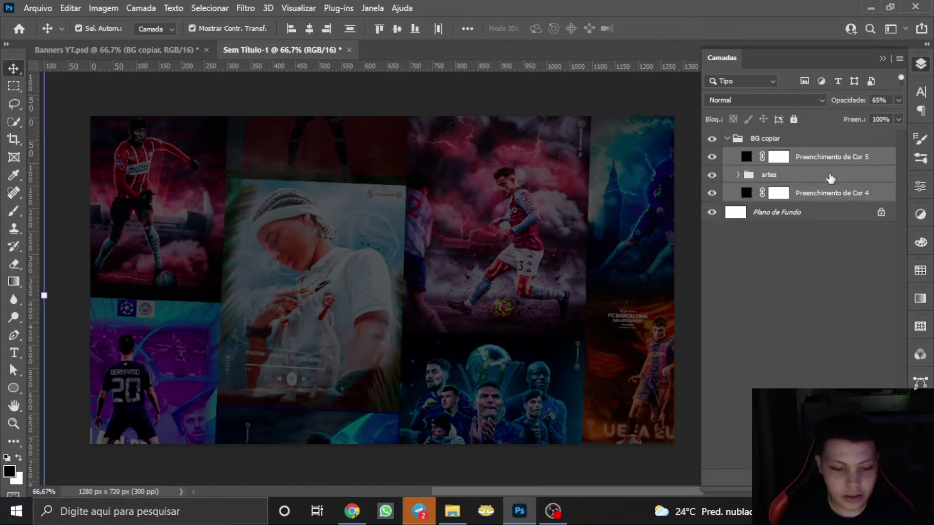
Convert the three selected collage layers into a single smart object.
right_click(882, 199)
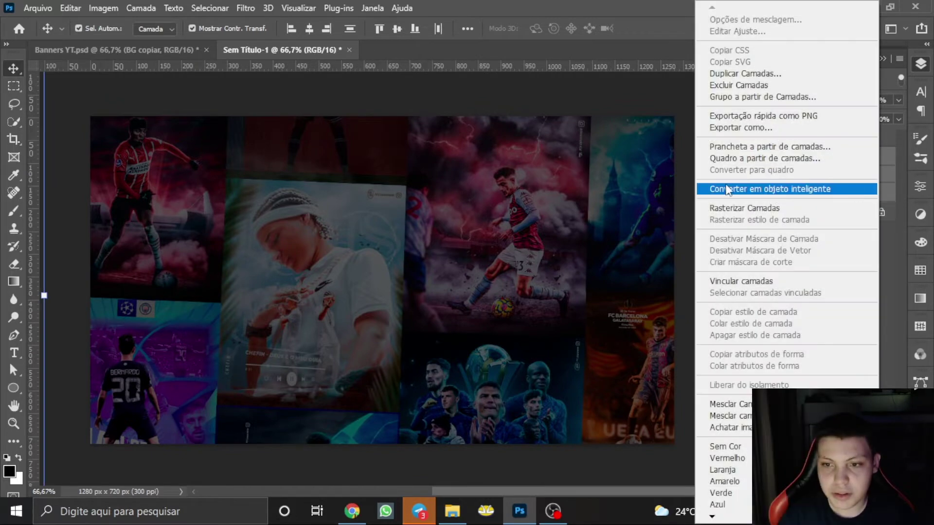
click(754, 187)
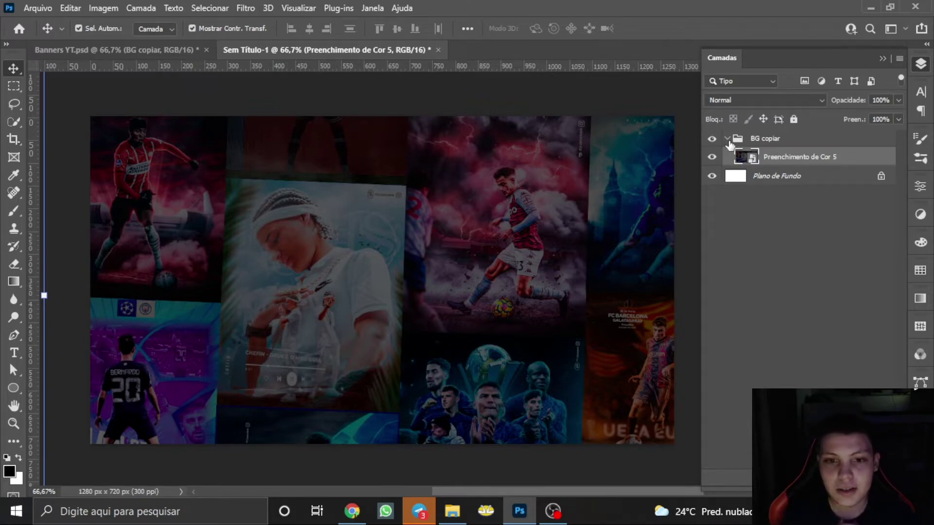
click(713, 158)
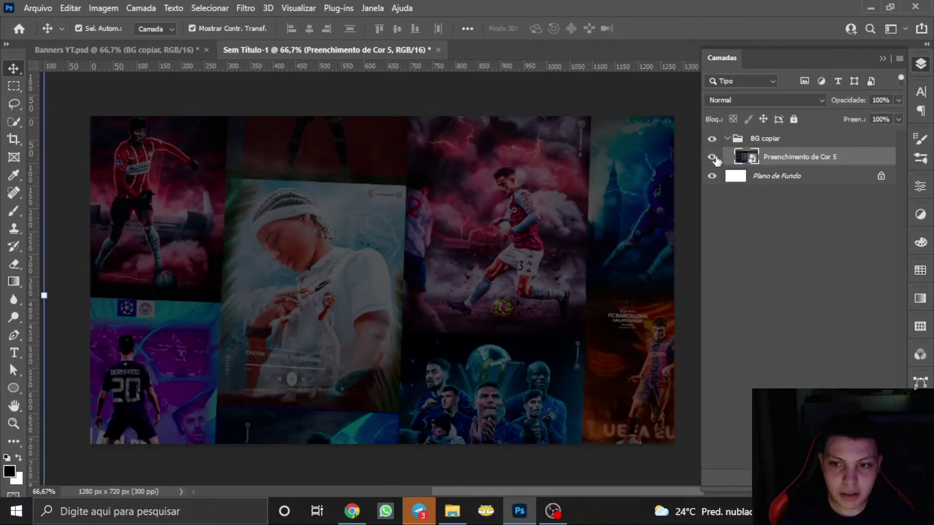
Move the smart object out of BG copiar and delete the empty group.
drag(776, 159, 744, 133)
click(764, 161)
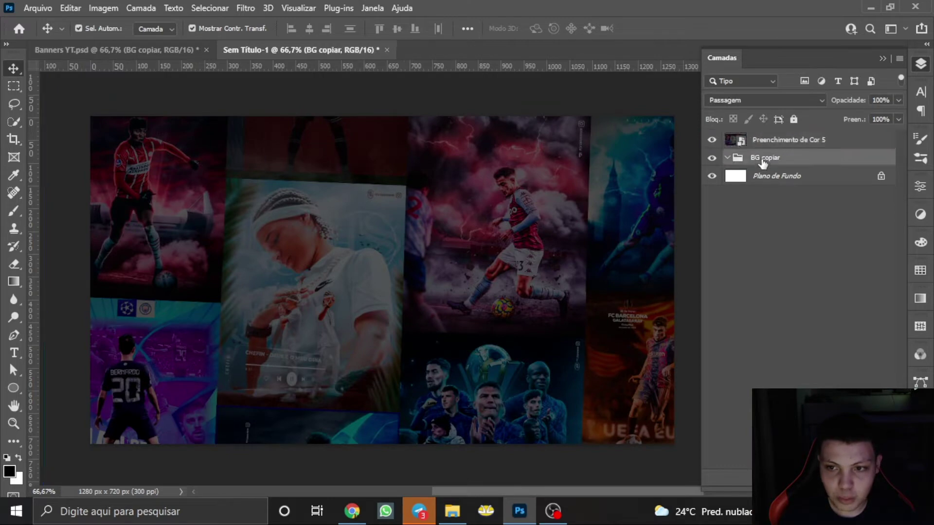
key(Delete)
click(782, 141)
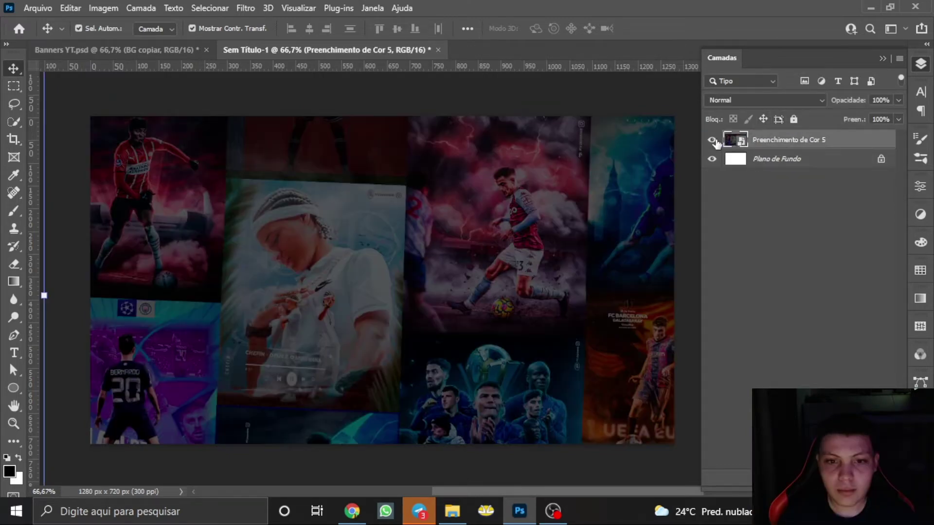
click(628, 100)
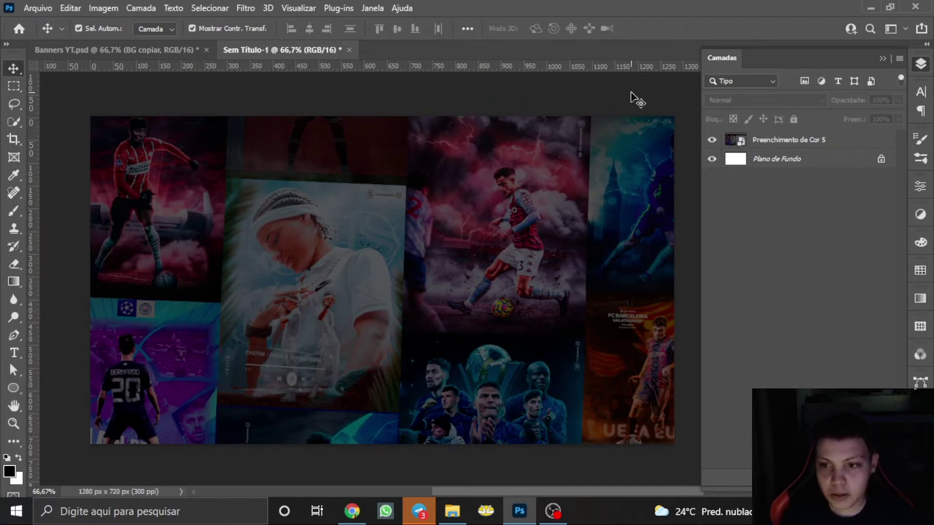
Draw a trial white rectangle over the banner centre, then delete it.
click(770, 145)
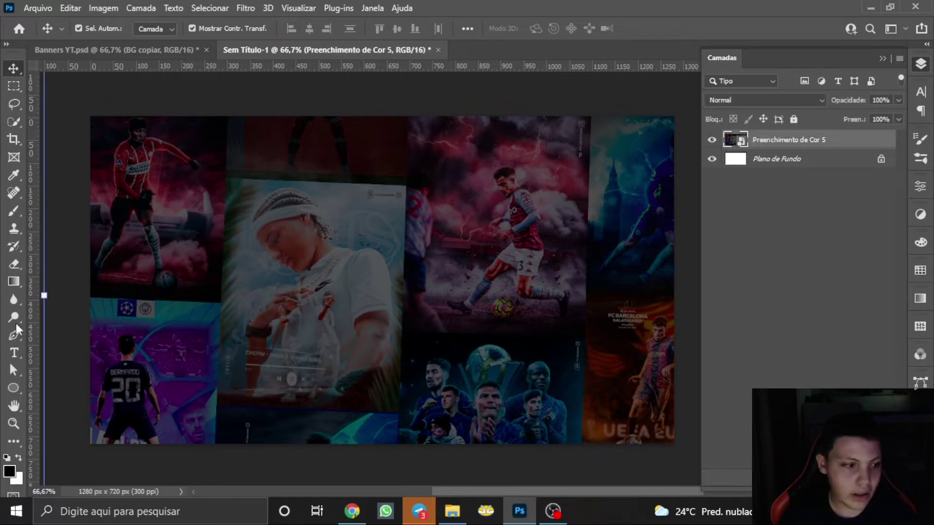
click(10, 387)
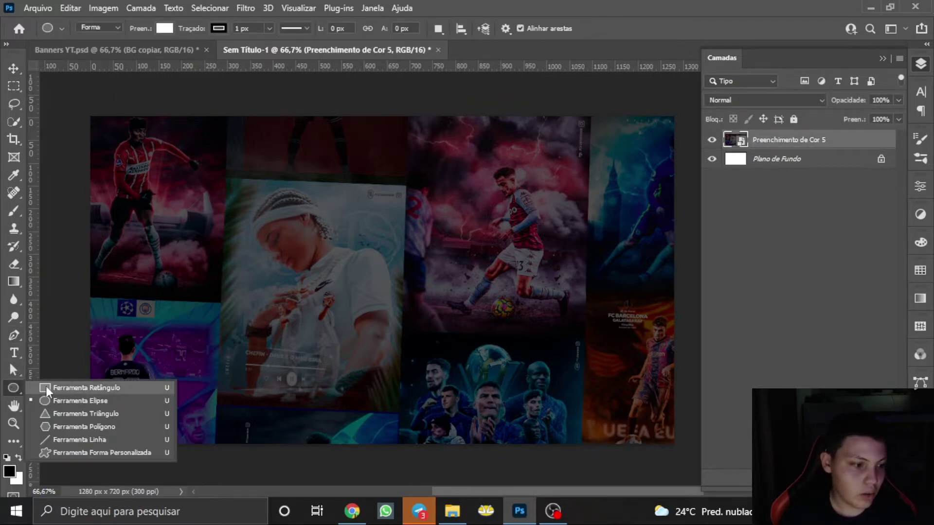
click(59, 388)
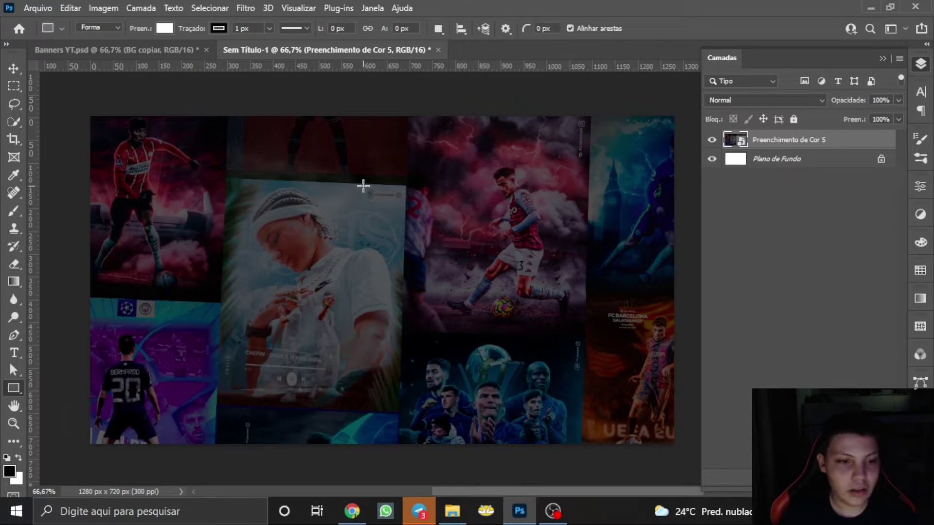
drag(359, 180, 462, 341)
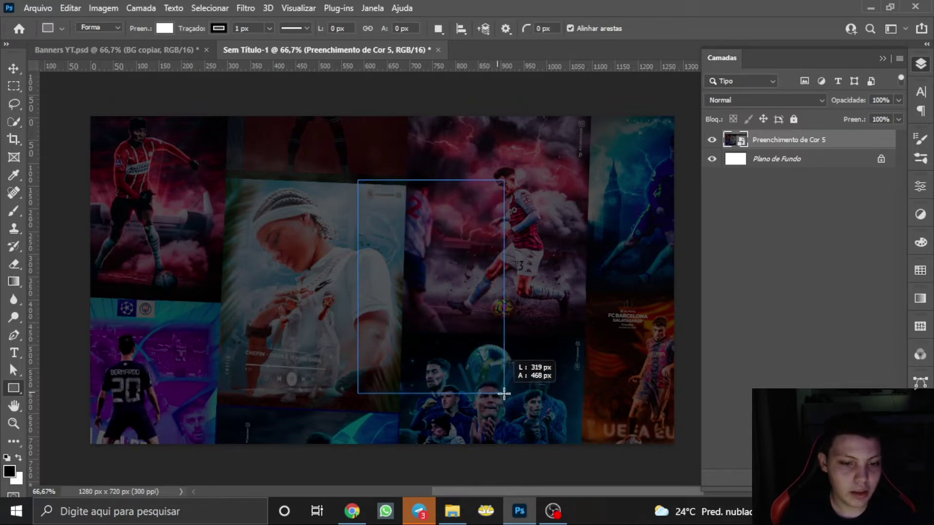
drag(463, 341, 511, 413)
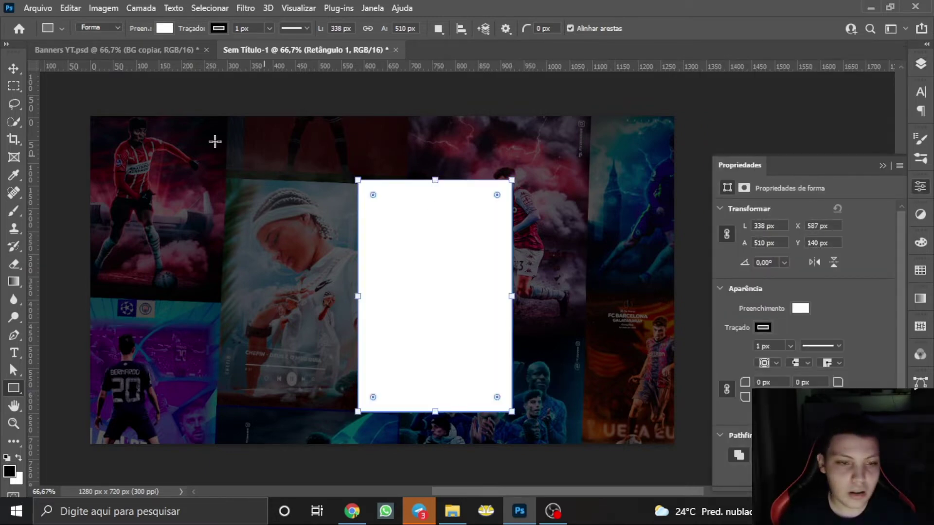
click(10, 74)
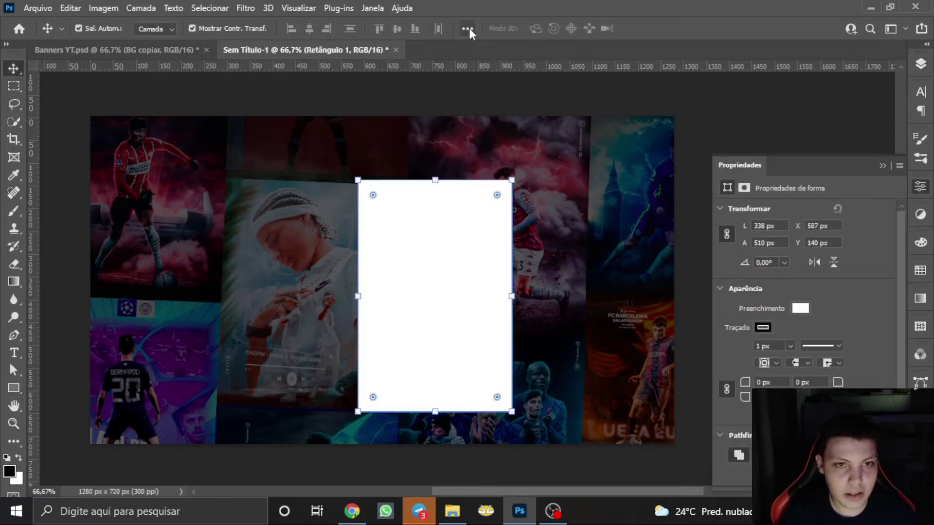
key(Delete)
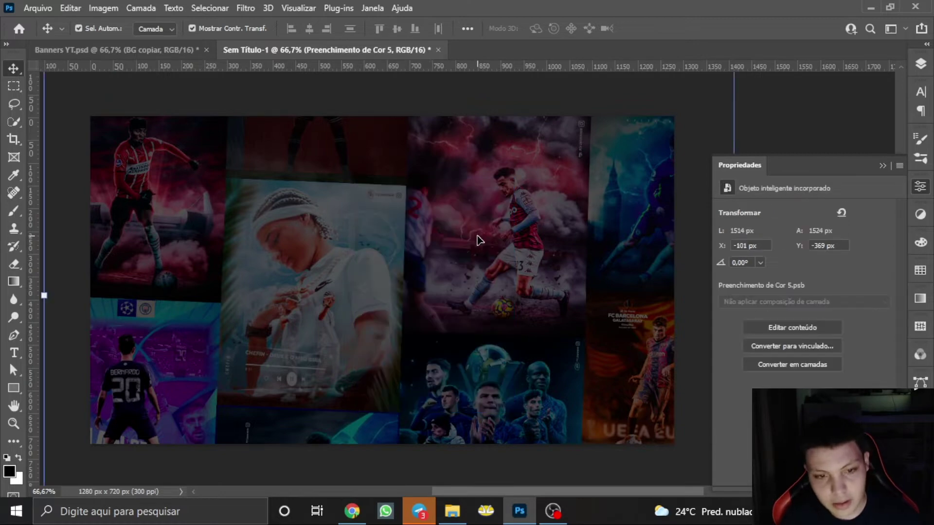
Switch the shape tool to Ellipse and collapse the Properties panel.
click(788, 121)
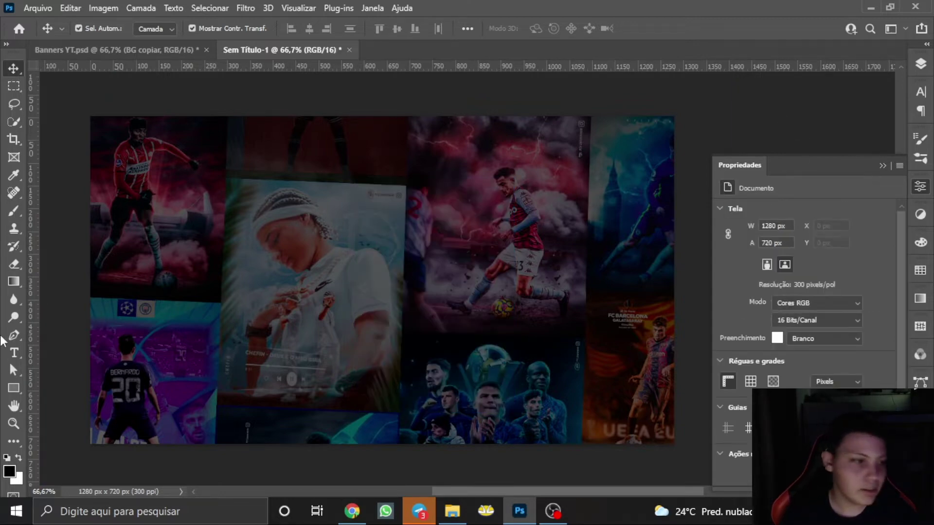
click(13, 389)
click(90, 402)
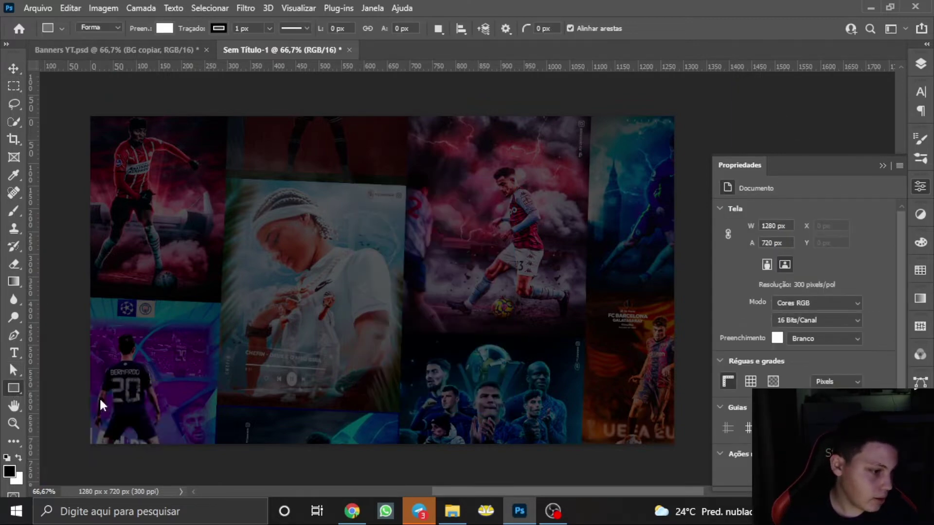
click(883, 166)
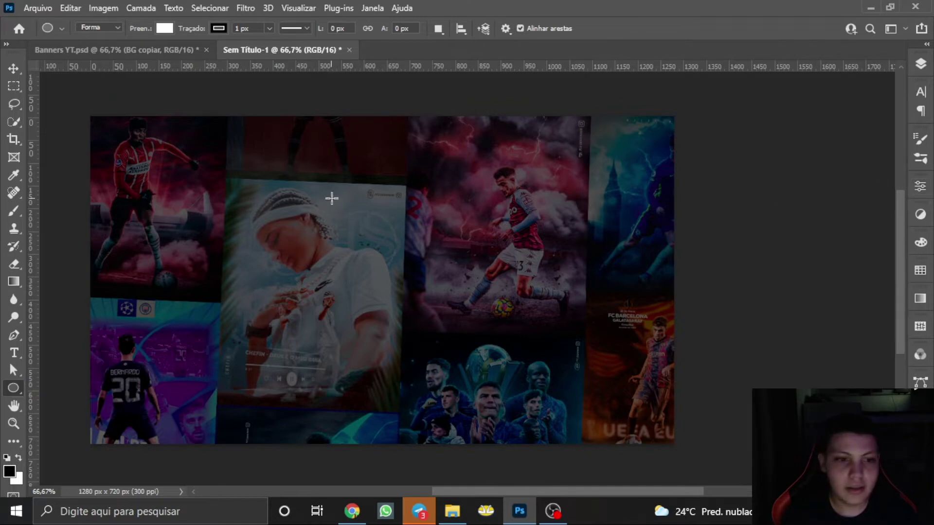
Draw a white circle about 581 px wide near the banner centre, redrawing it once.
mouse_move(307, 188)
mouse_down()
mouse_move(519, 383)
mouse_move(557, 438)
mouse_up()
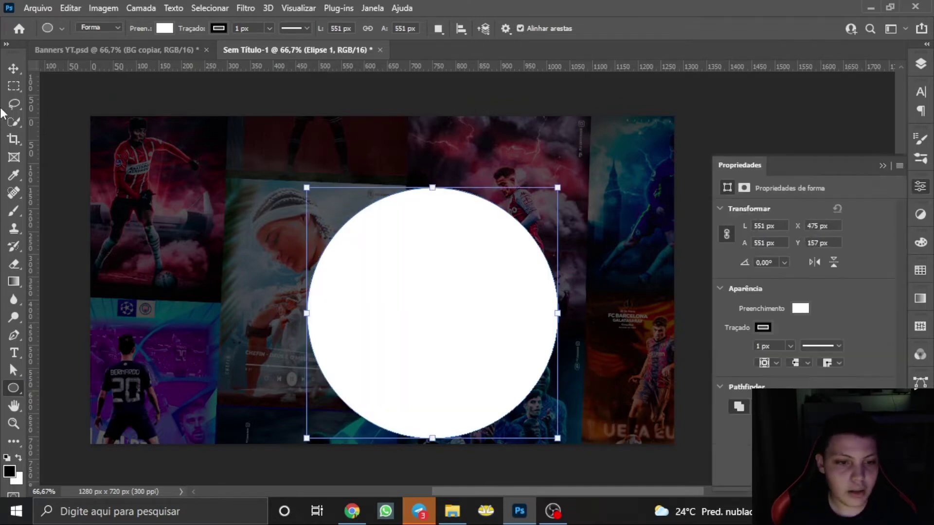
click(14, 71)
key(ctrl+z)
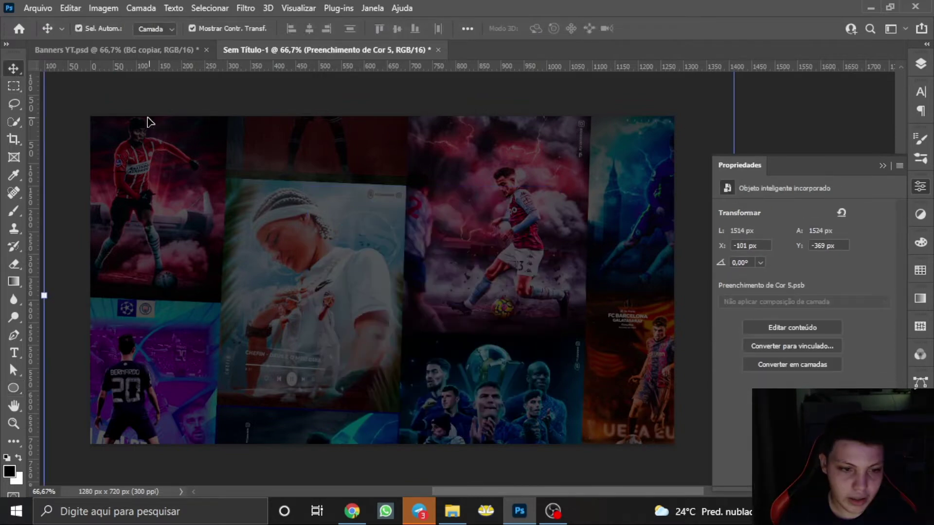
click(14, 385)
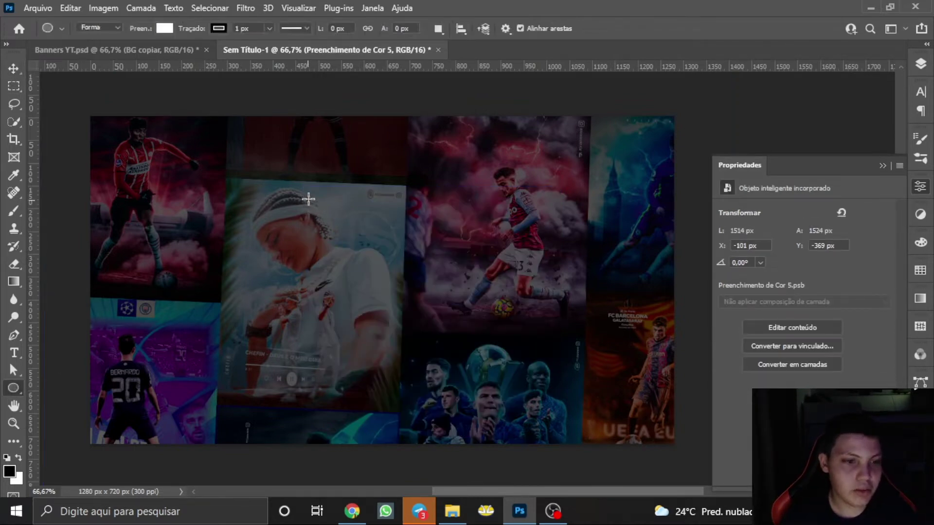
drag(282, 156, 485, 397)
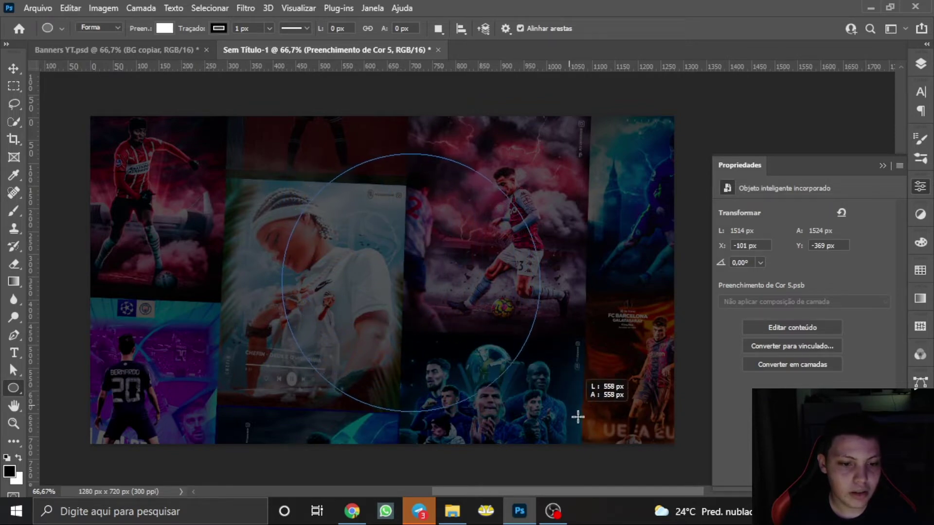
drag(484, 396, 581, 415)
click(10, 72)
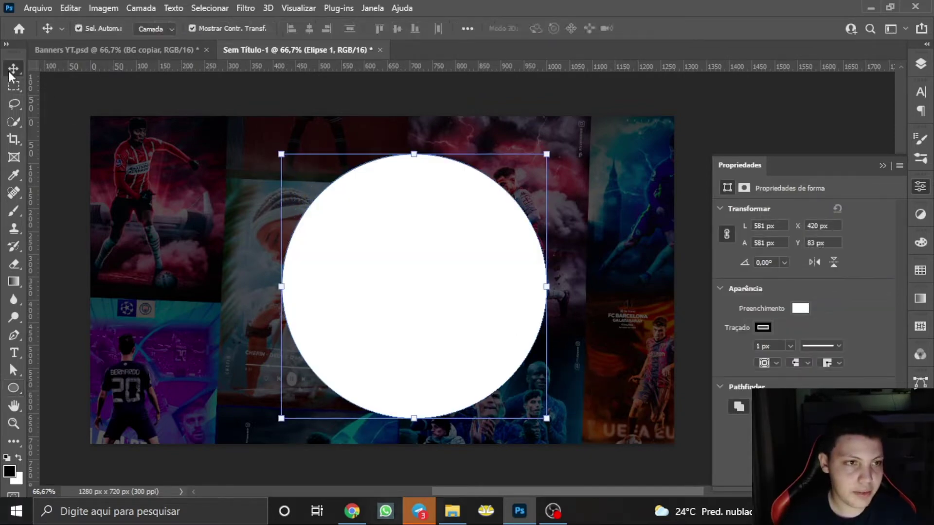
Align the circle to the canvas horizontal and vertical centres.
click(468, 28)
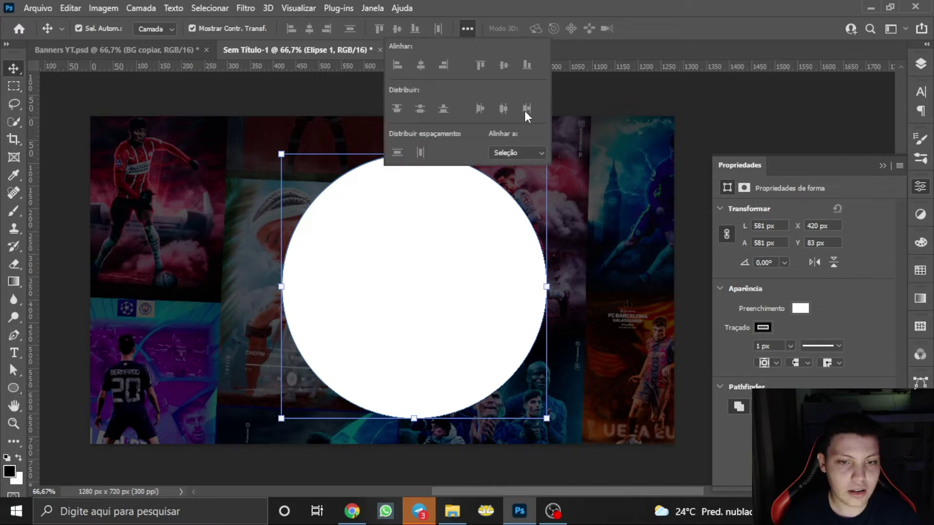
click(509, 175)
click(420, 65)
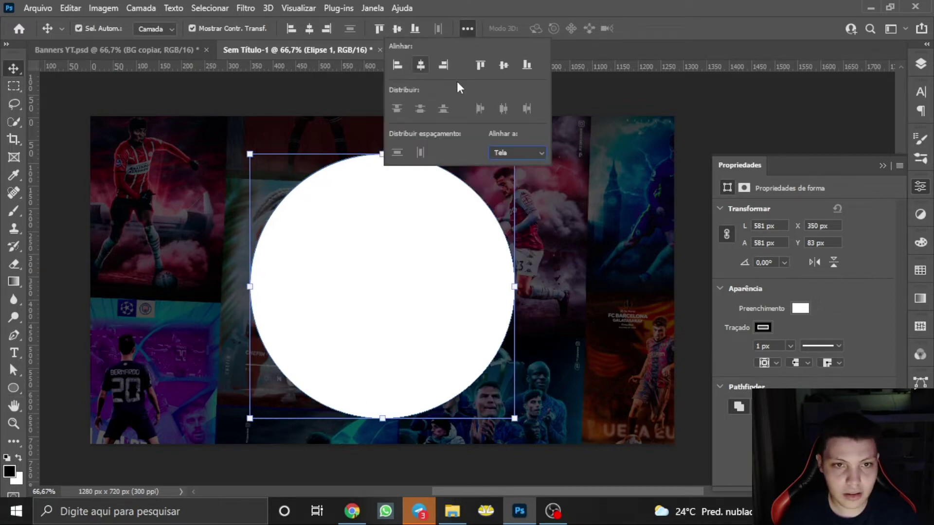
click(503, 68)
click(747, 139)
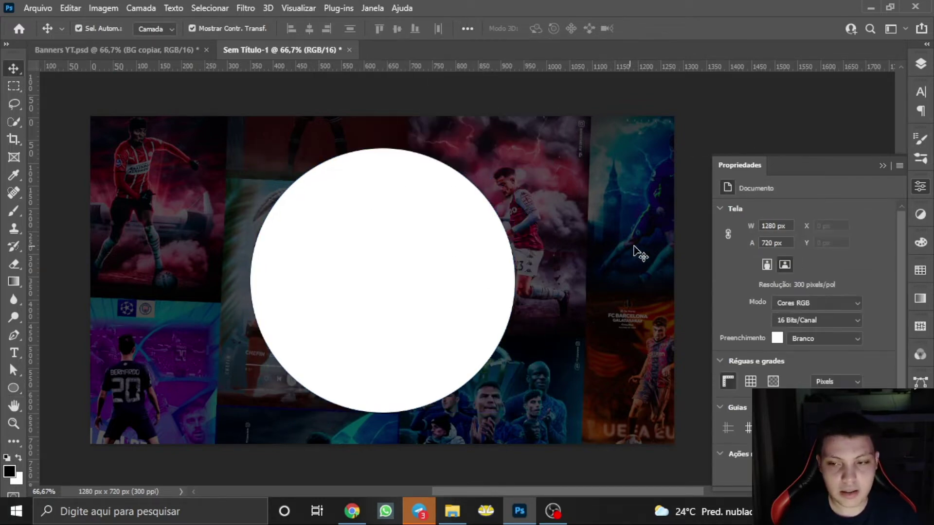
click(883, 166)
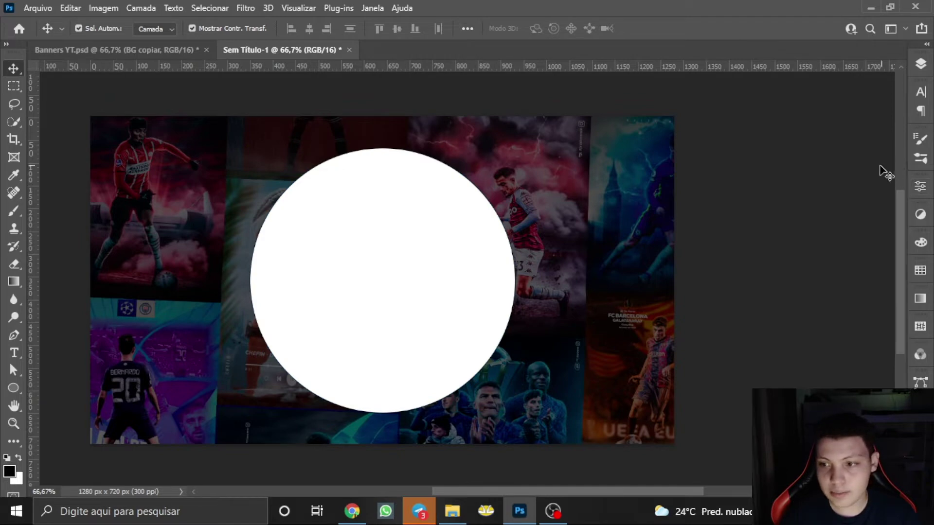
Load the Elipse 1 circle as a selection and make Preenchimento de Cor 5 the active layer.
click(924, 64)
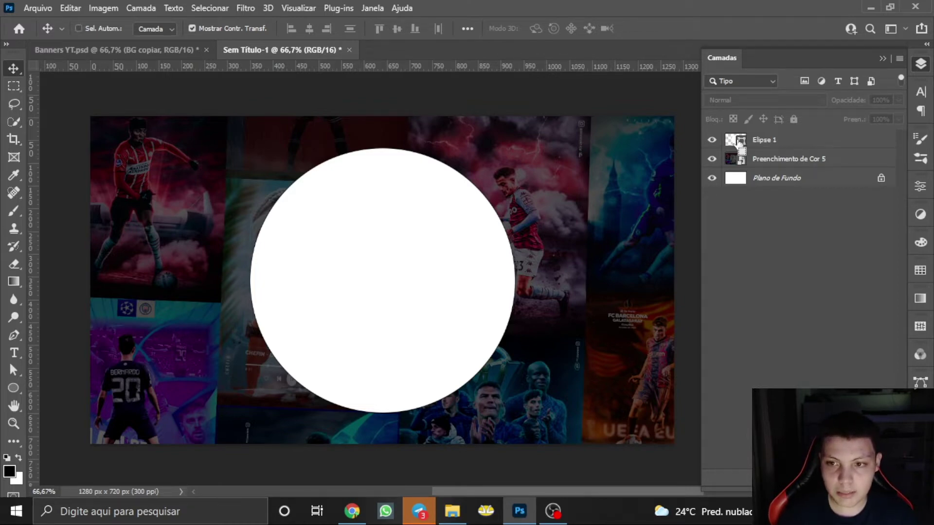
drag(729, 138, 735, 145)
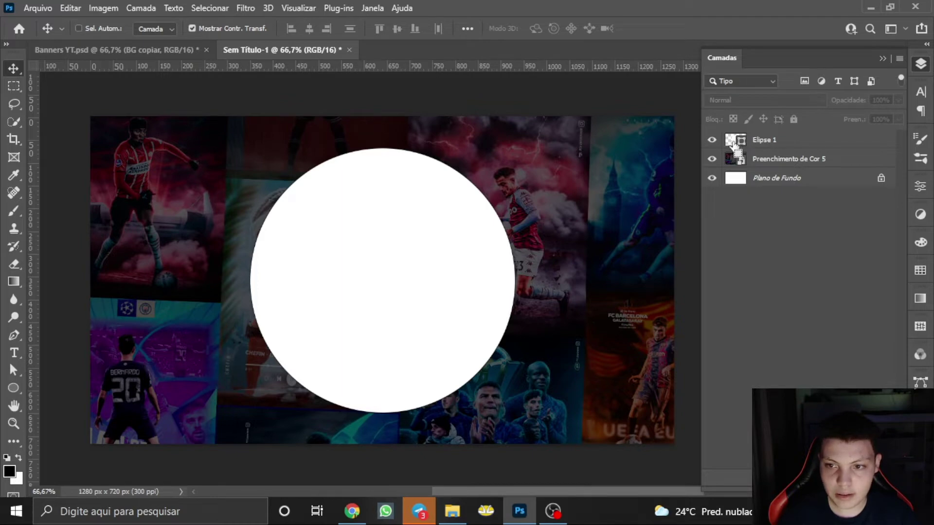
ctrl+click(734, 142)
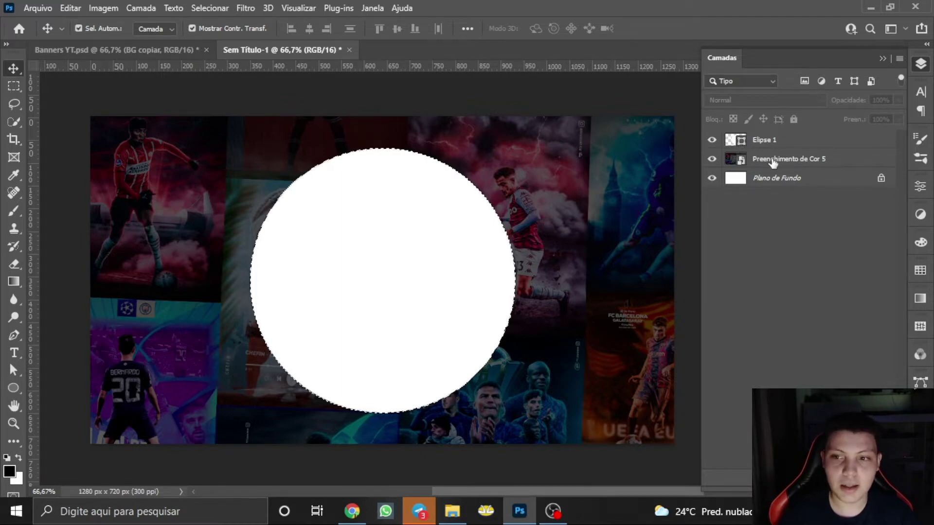
click(791, 165)
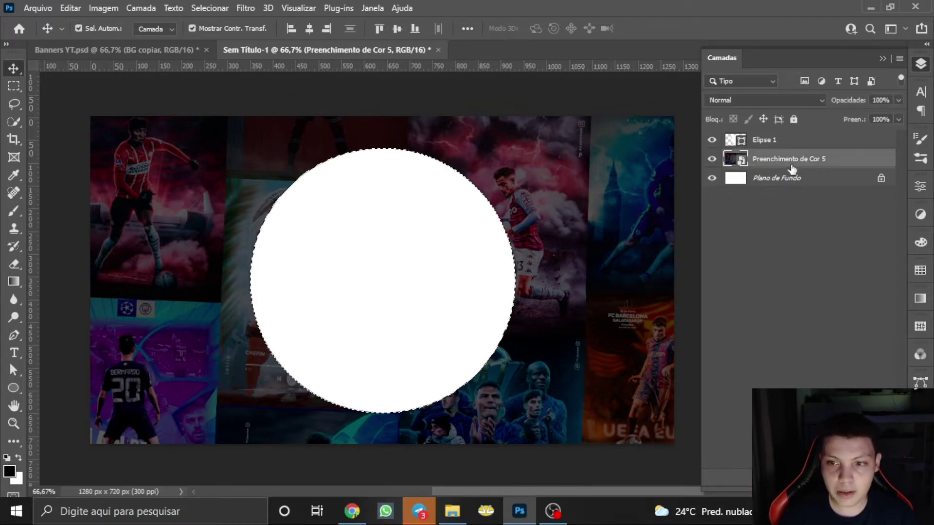
click(245, 8)
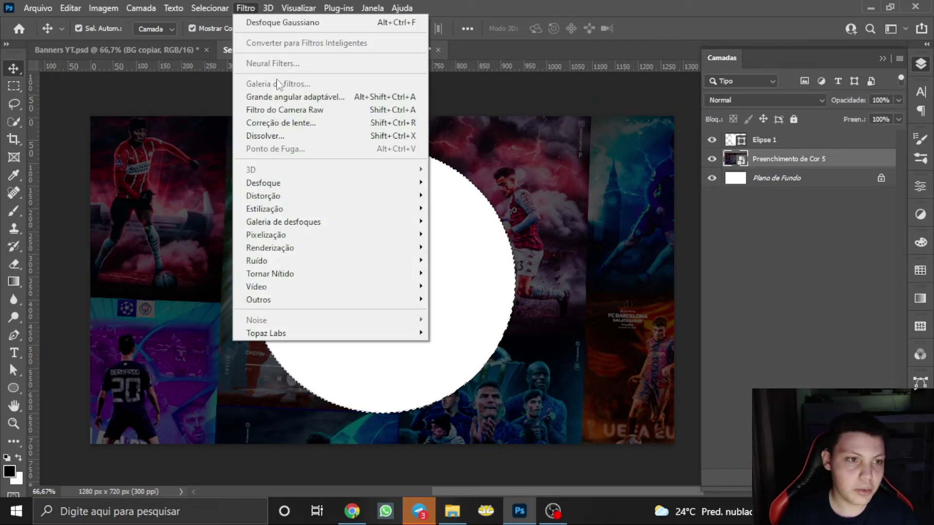
mouse_move(328, 182)
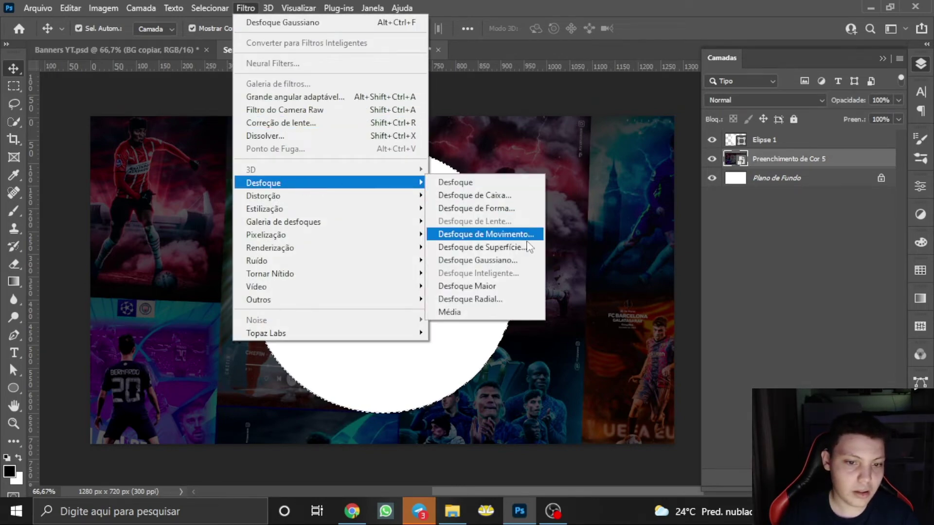
Apply an 8.8-pixel Gaussian Blur smart filter to the collage inside the circle selection.
click(476, 263)
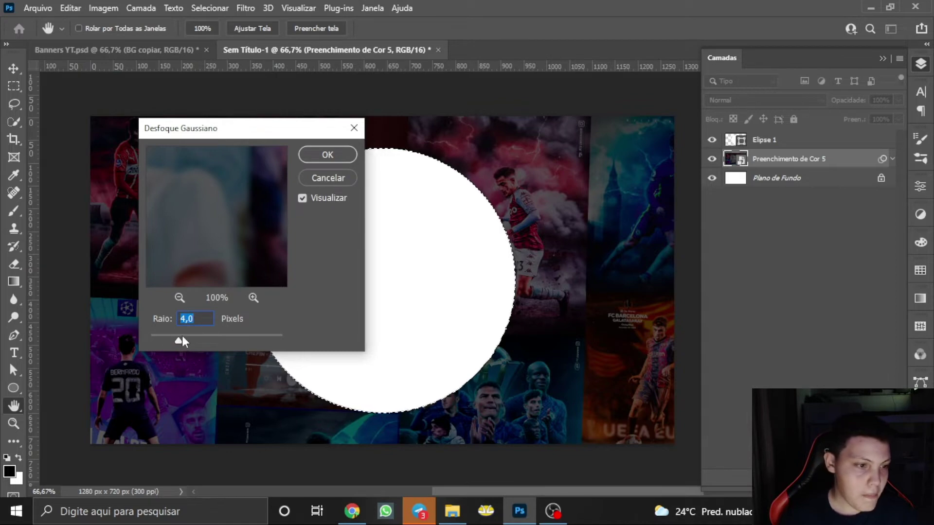
click(180, 297)
click(180, 297)
click(180, 297)
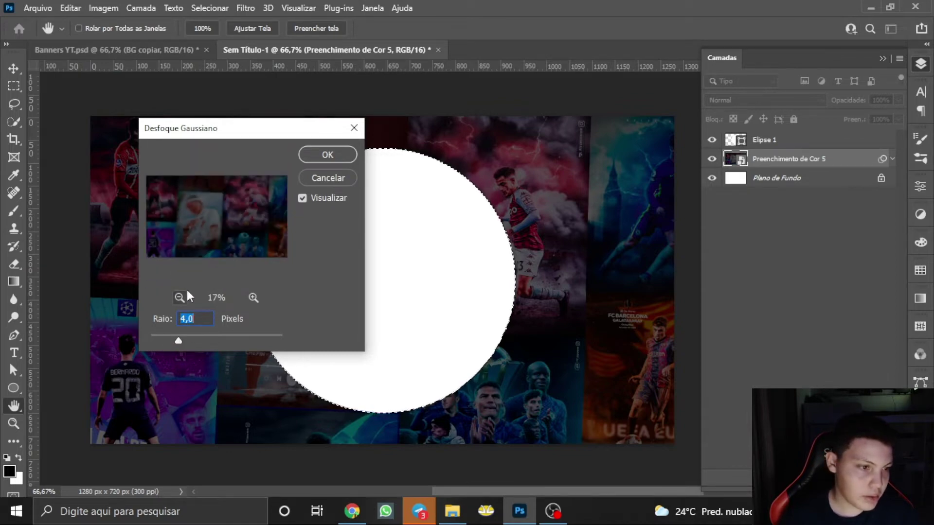
click(254, 297)
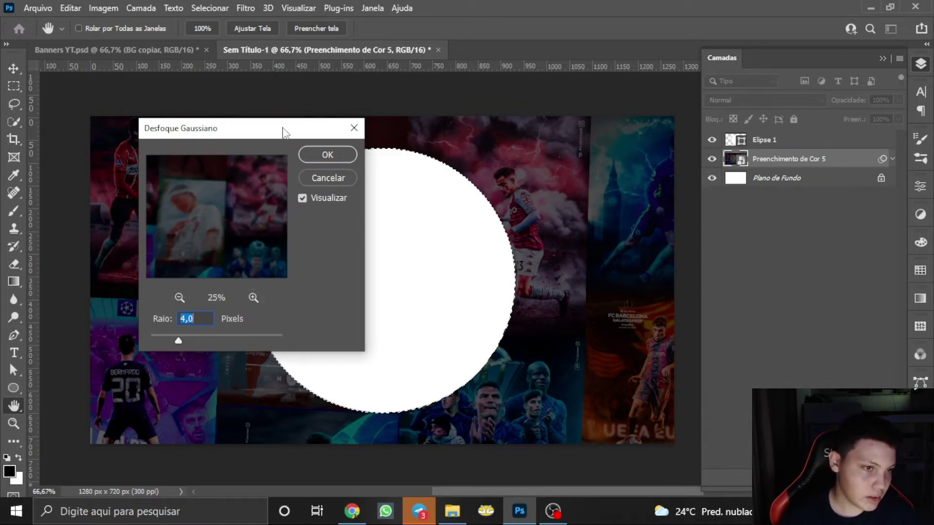
drag(282, 130, 446, 134)
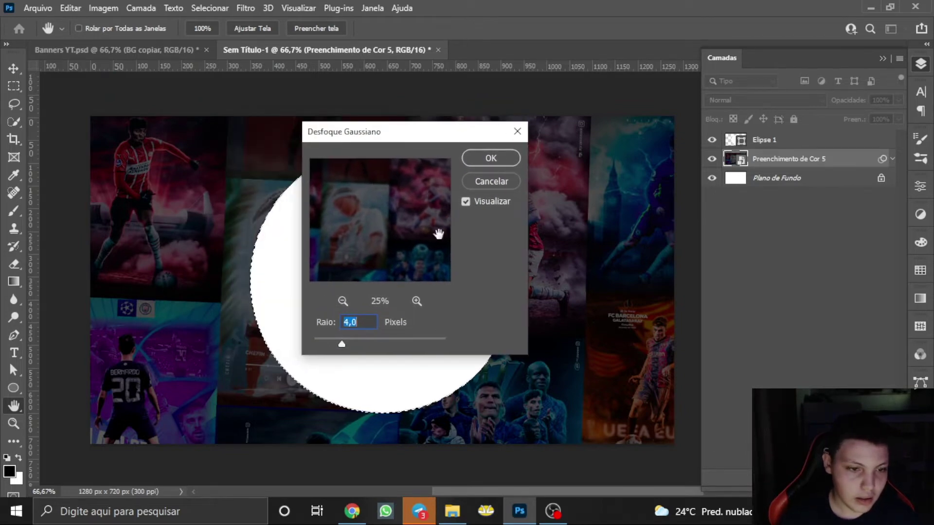
drag(341, 344, 363, 344)
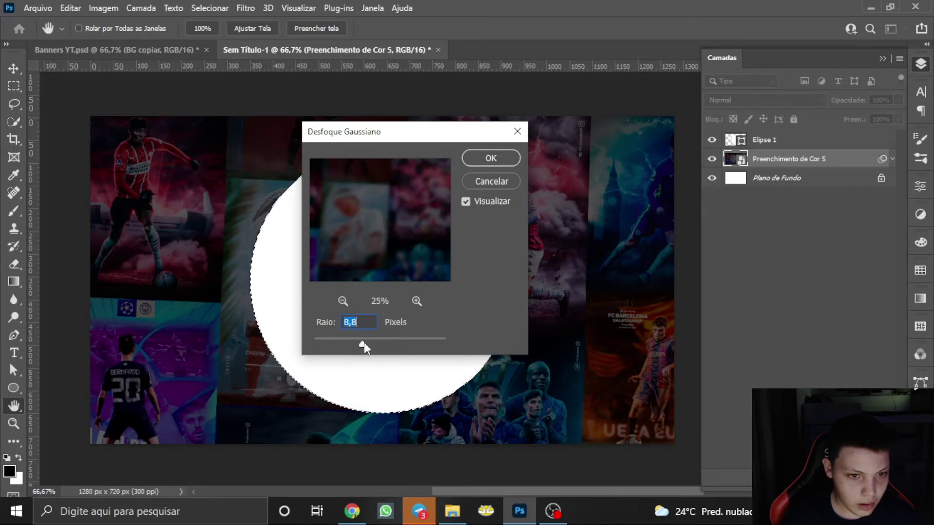
click(490, 159)
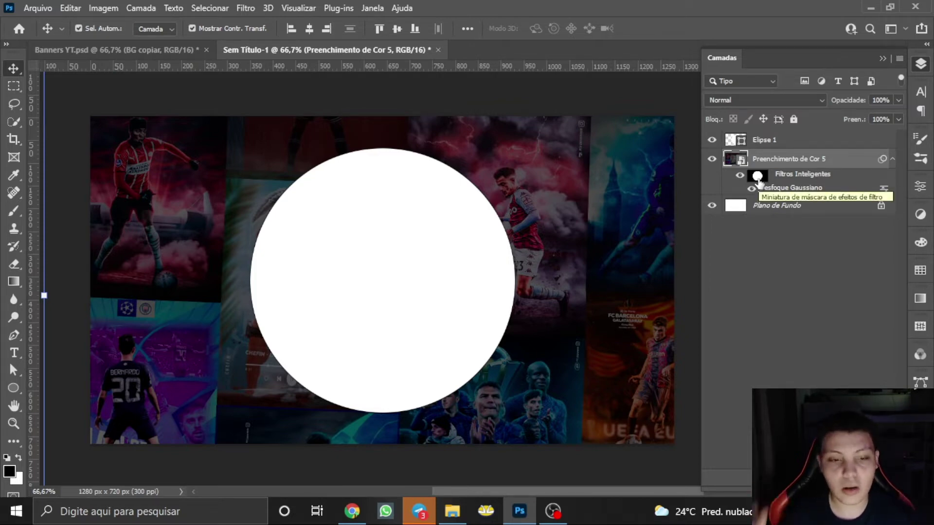
click(712, 140)
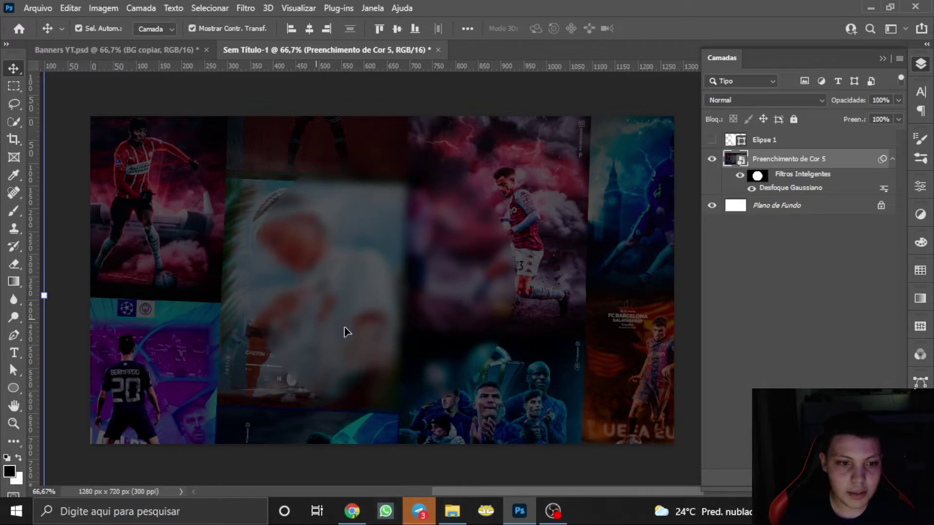
click(712, 140)
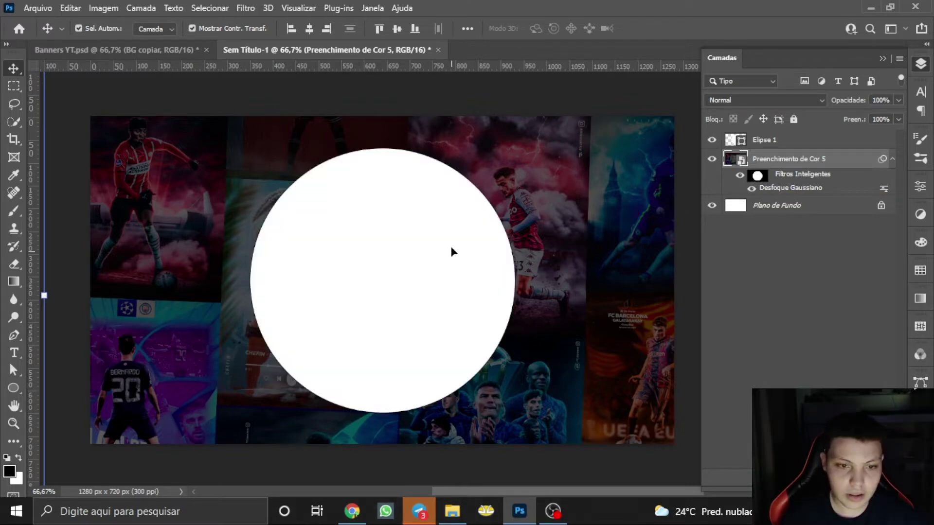
click(784, 141)
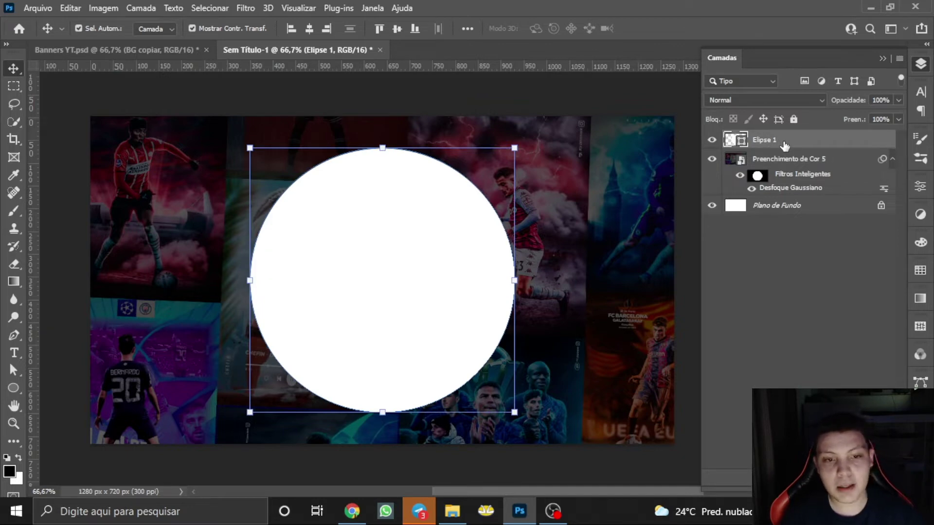
click(711, 140)
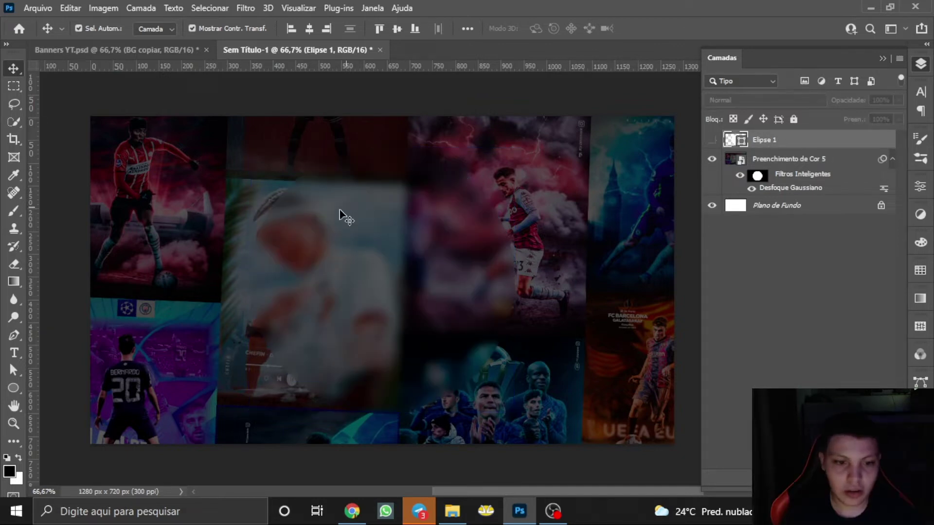
click(712, 141)
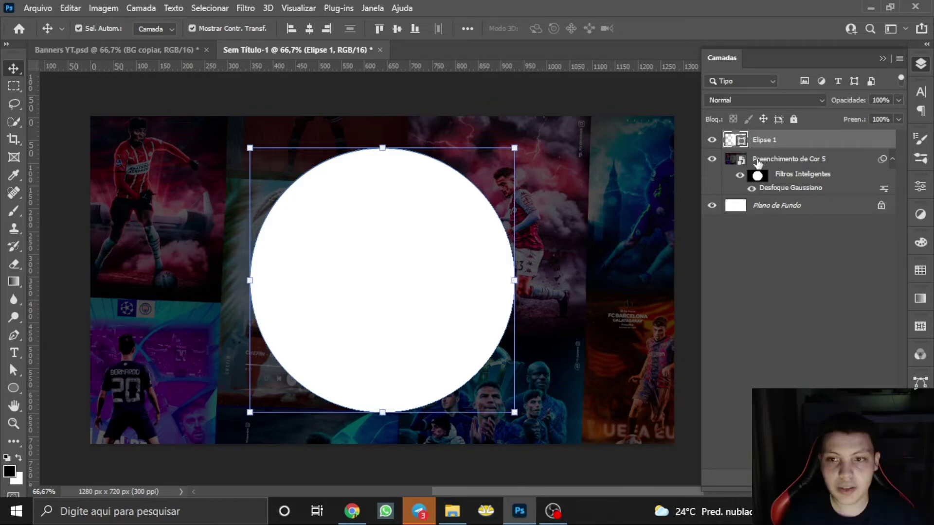
In Elipse 1's Layer Style, set Fill Opacity to 0% and enable a 1 px Stroke.
double_click(849, 141)
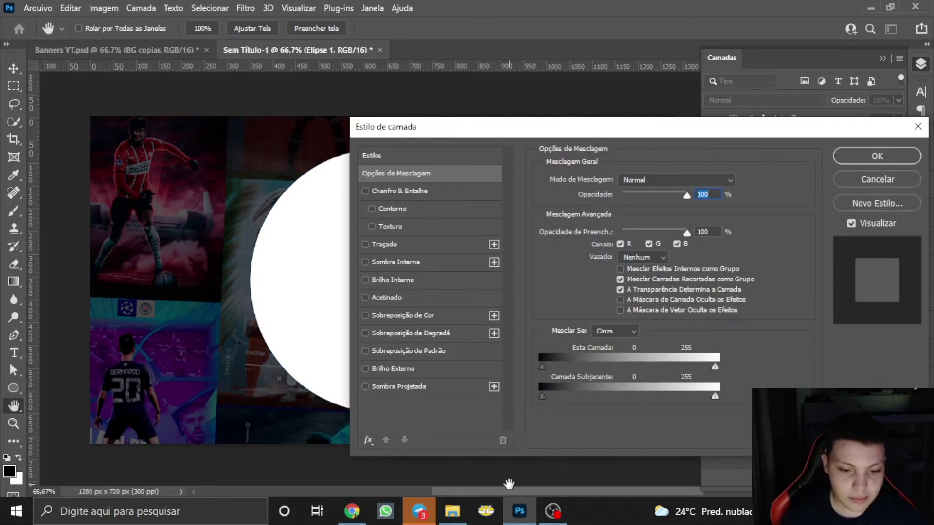
drag(492, 489, 558, 488)
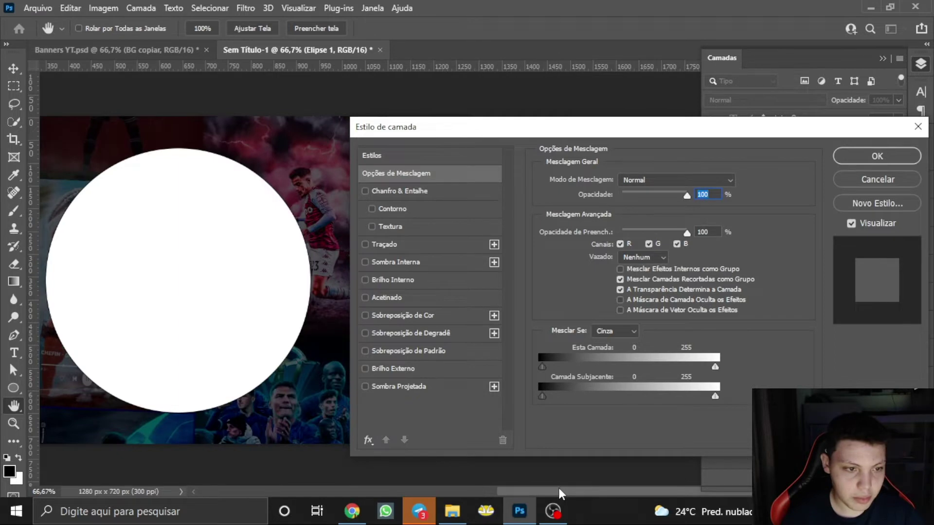
click(878, 179)
scroll(288, 229, down, 1)
scroll(563, 488, left, 1)
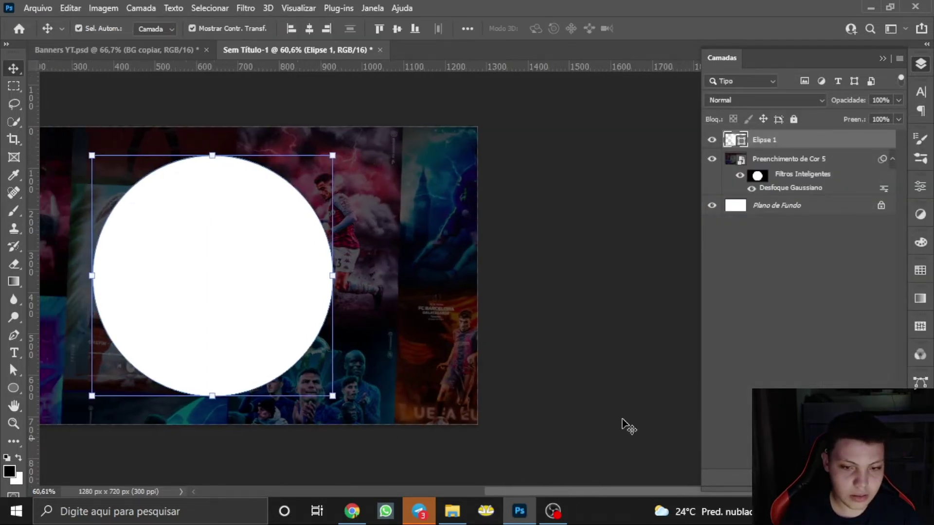
double_click(829, 151)
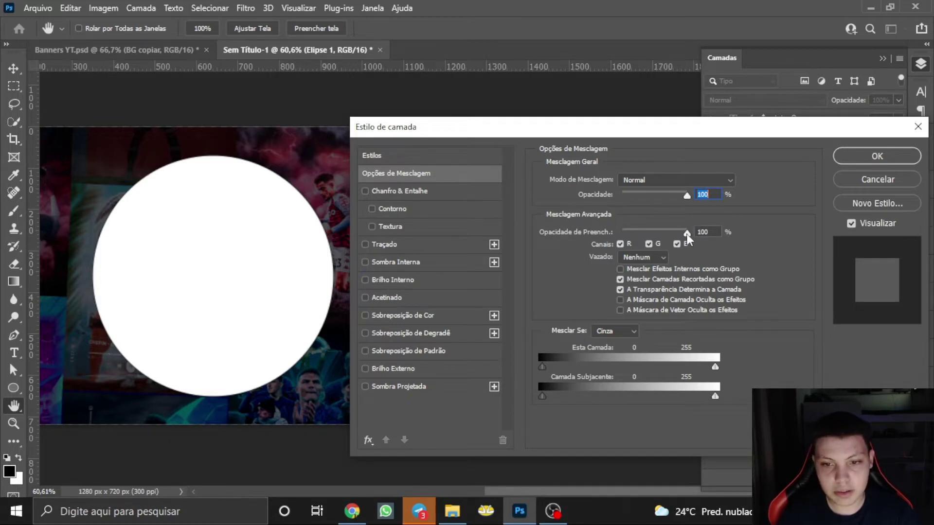
drag(687, 233, 597, 233)
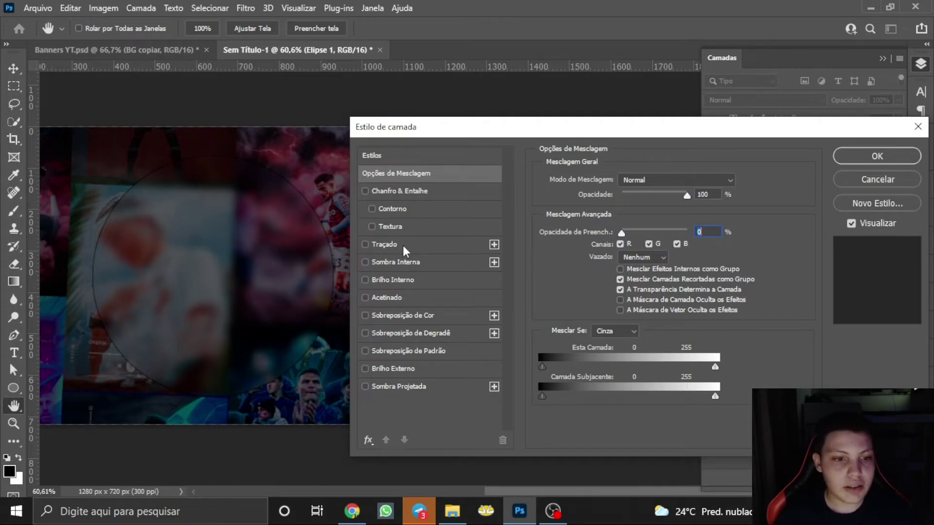
click(366, 245)
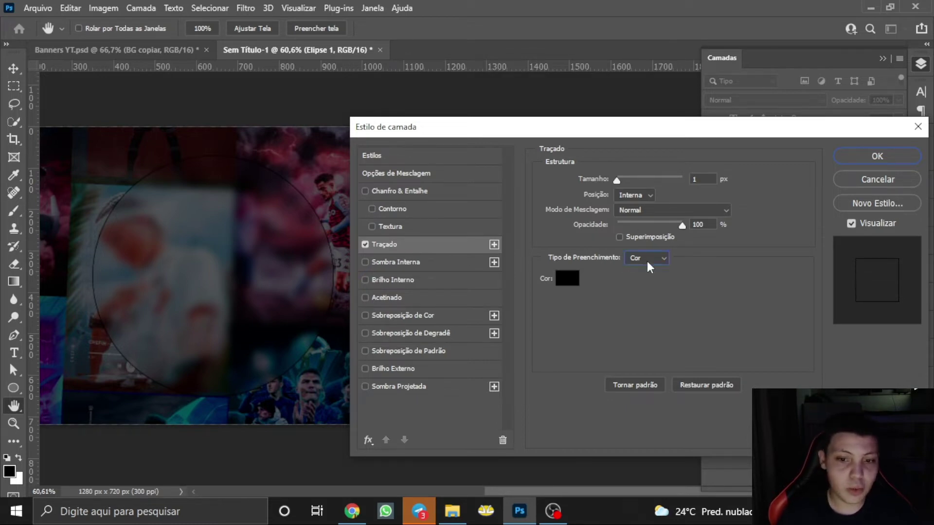
Make the circle's stroke a gradient from white to light grey #e1e1e1.
click(646, 258)
click(638, 278)
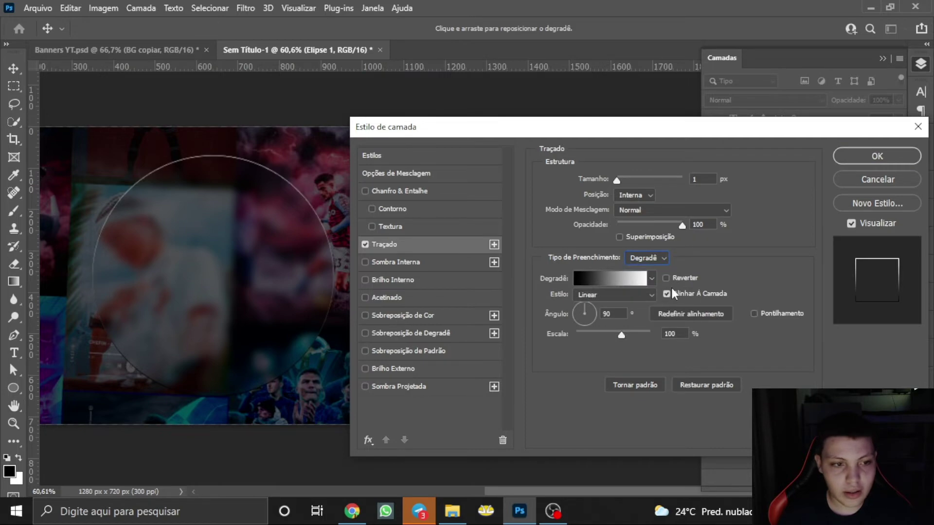
click(600, 279)
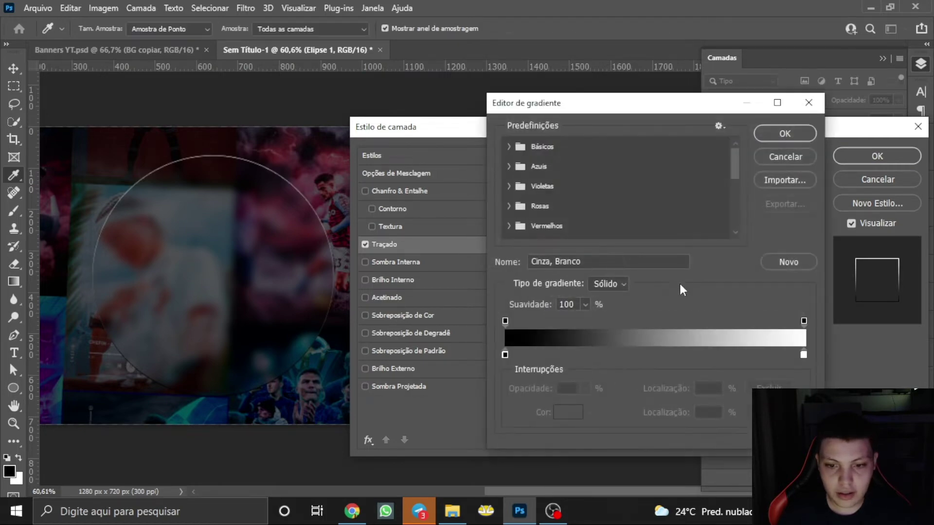
click(504, 356)
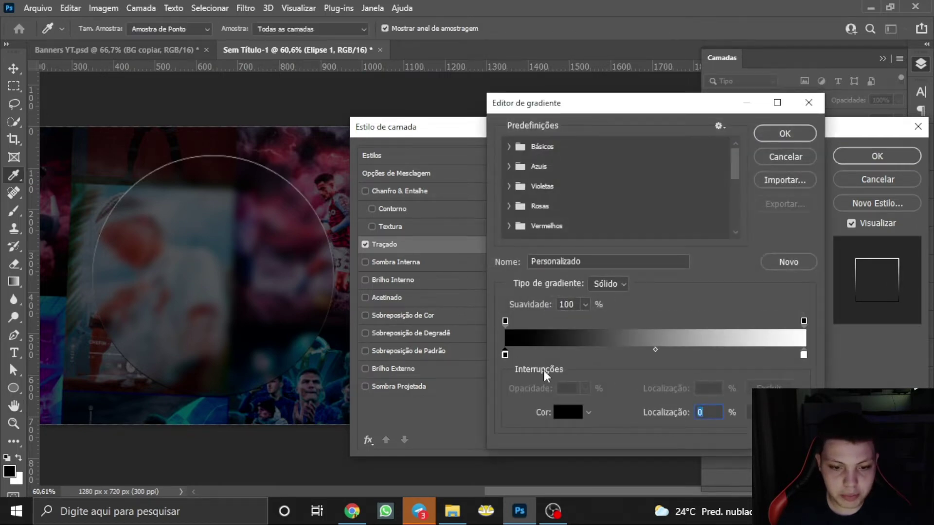
click(568, 412)
drag(578, 195, 547, 135)
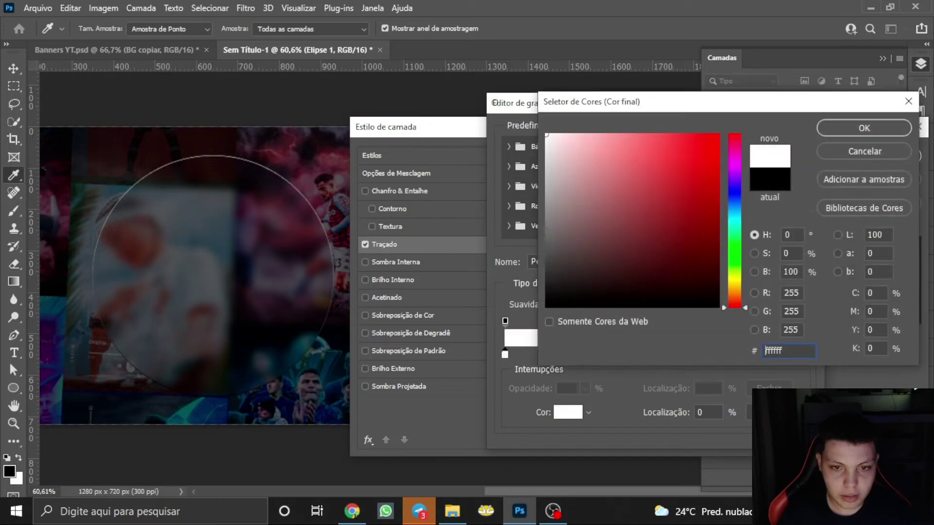
click(822, 132)
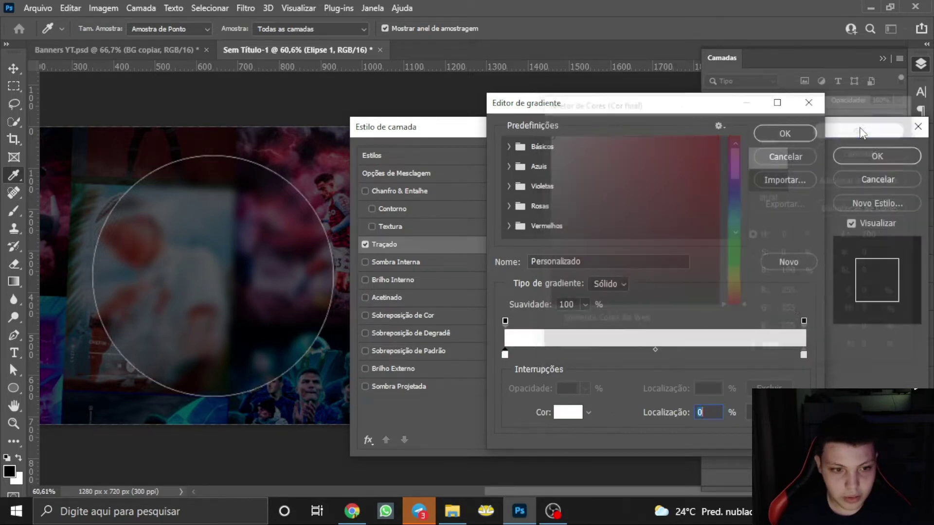
click(804, 353)
click(567, 413)
mouse_move(574, 152)
mouse_down()
mouse_move(543, 143)
mouse_move(539, 156)
mouse_up()
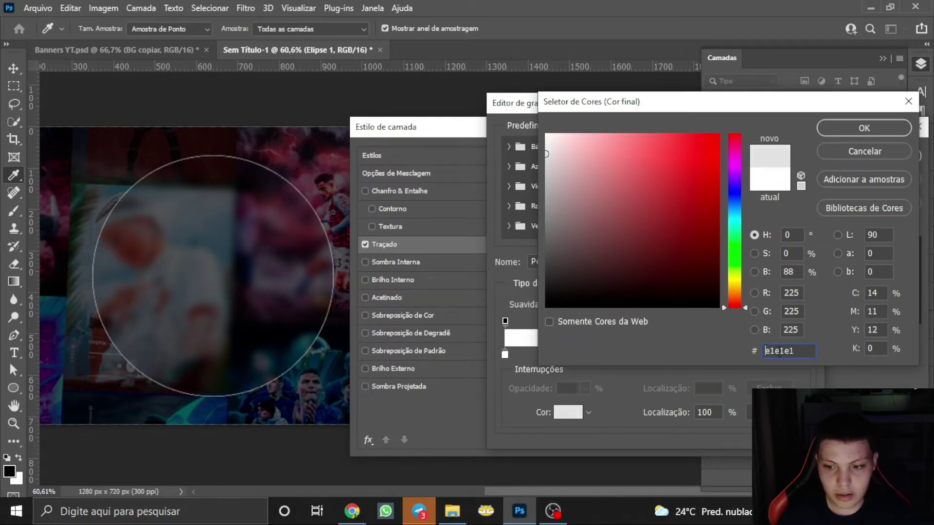
double_click(805, 351)
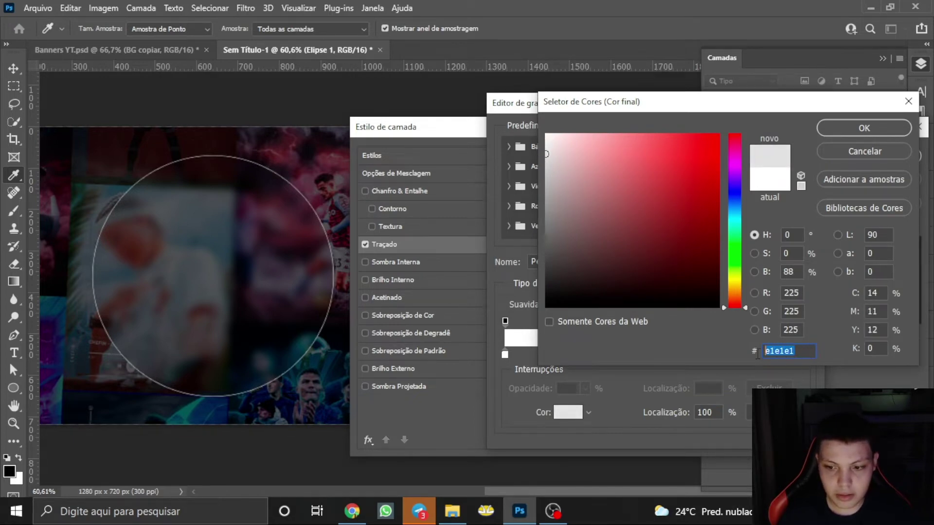
click(814, 353)
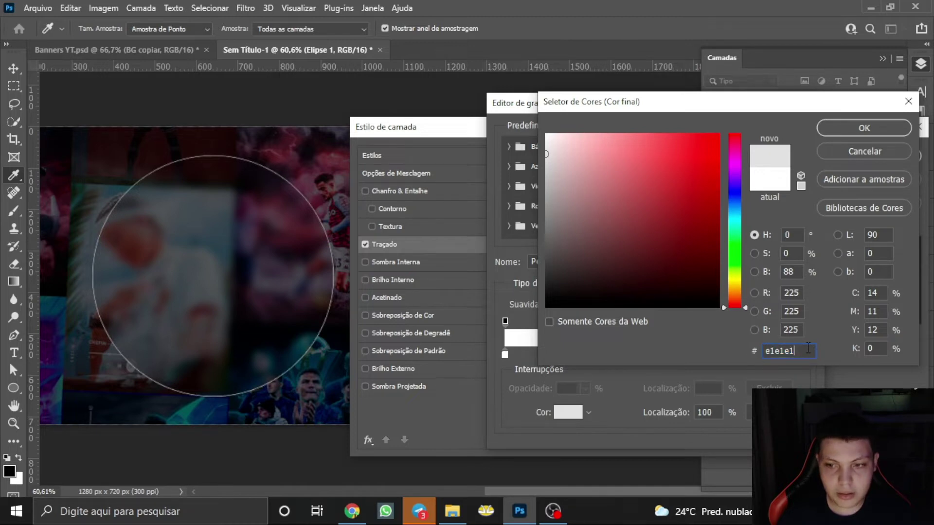
click(860, 128)
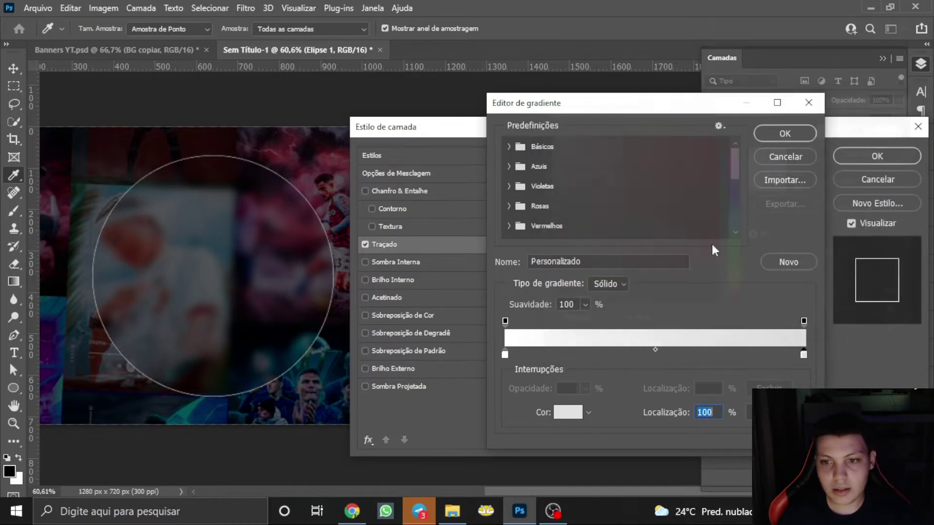
click(790, 128)
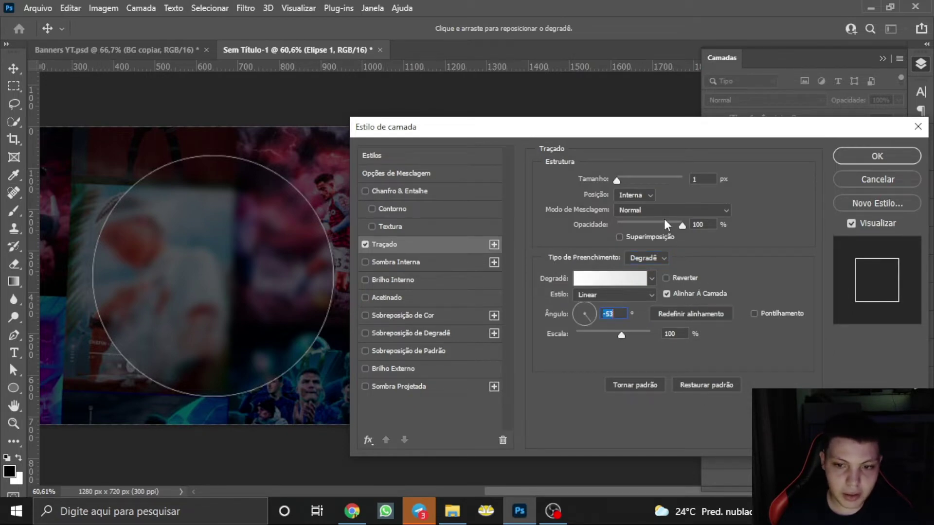
Set the gradient stroke to 2 px size and 30% opacity.
drag(679, 227, 642, 230)
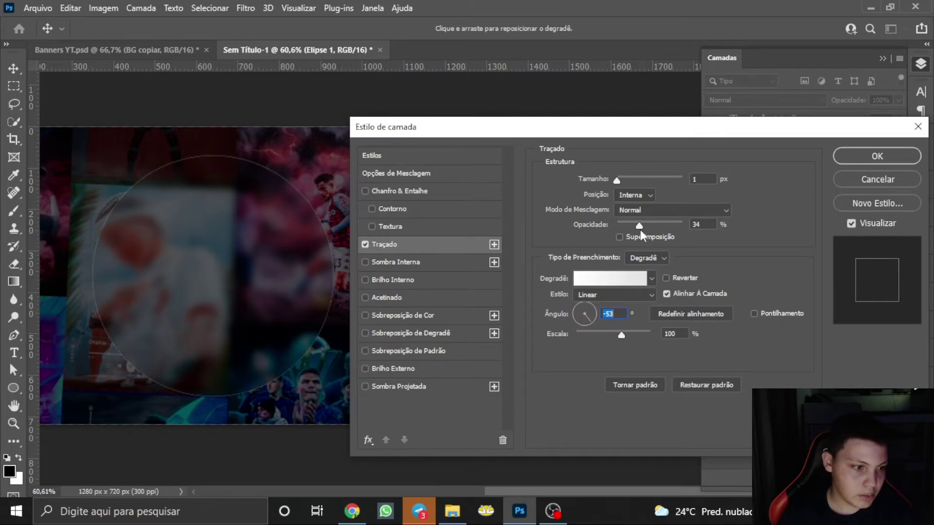
drag(641, 230, 643, 231)
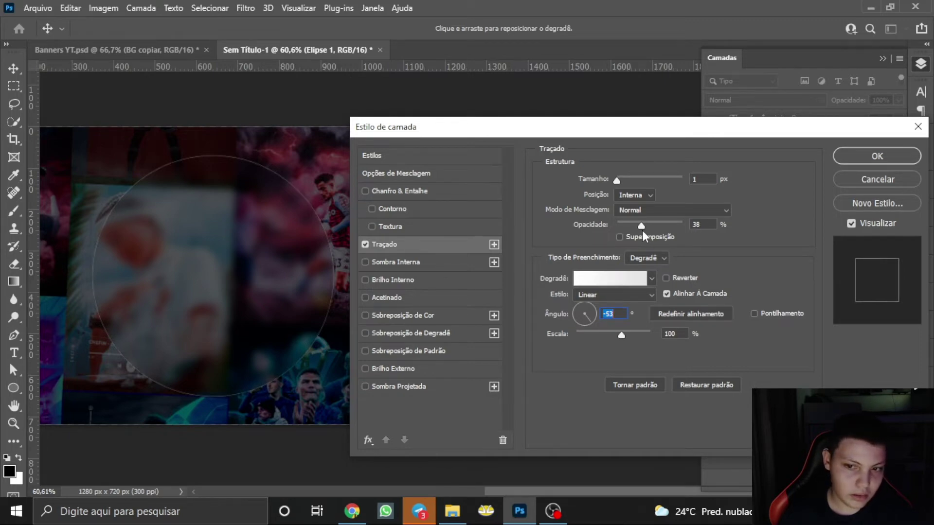
click(642, 232)
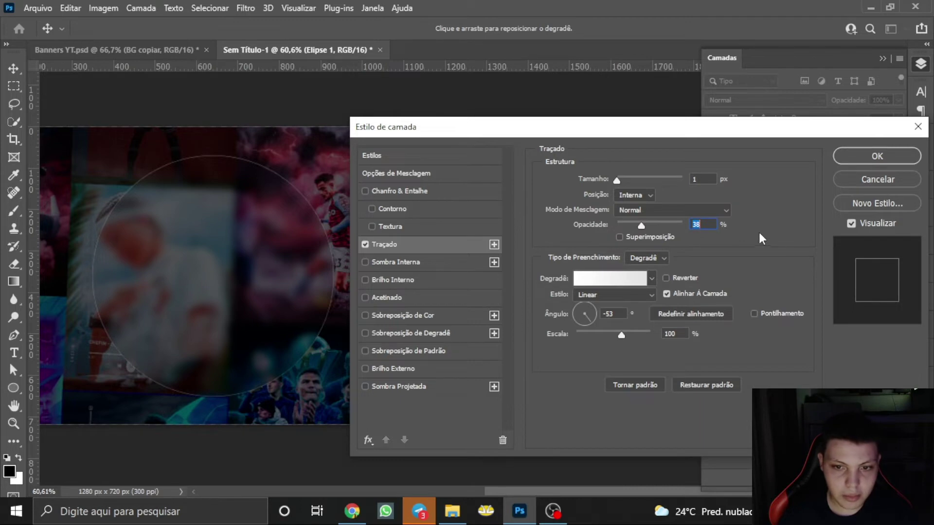
drag(621, 182, 618, 182)
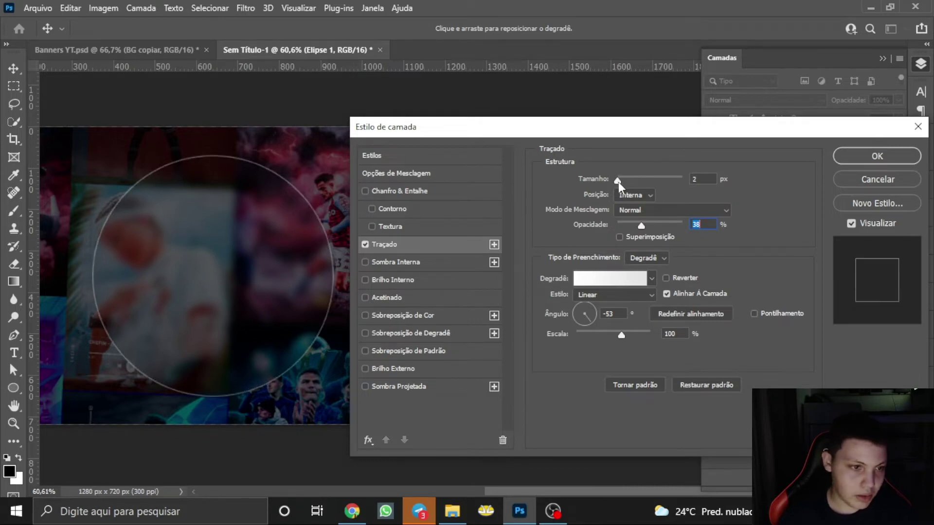
drag(617, 182, 616, 182)
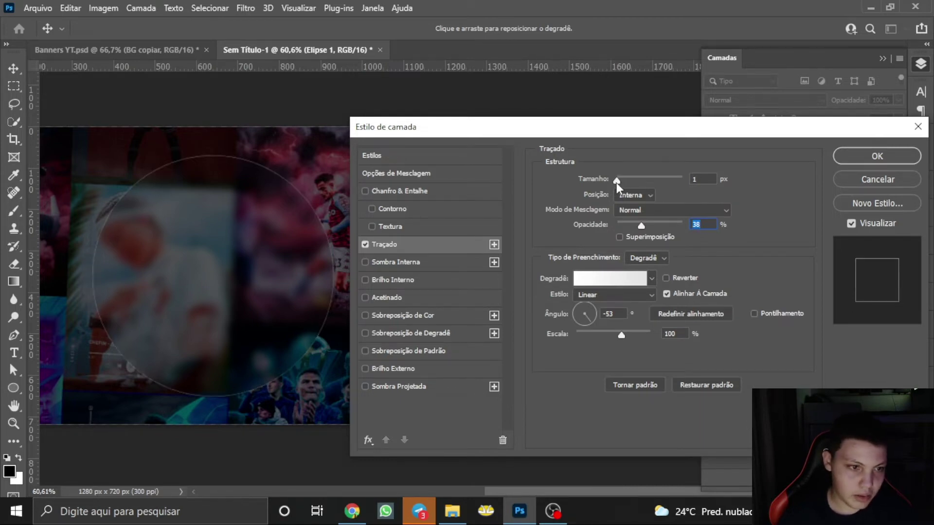
click(699, 178)
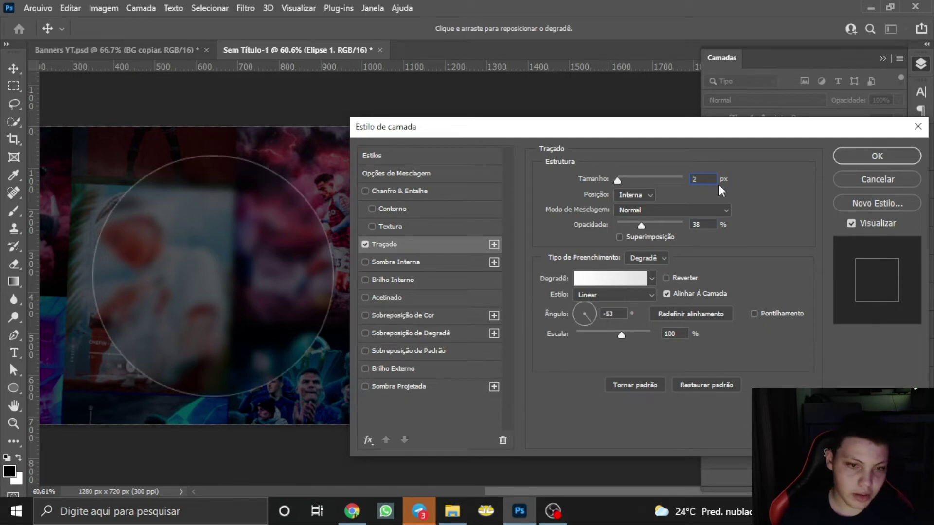
text(2)
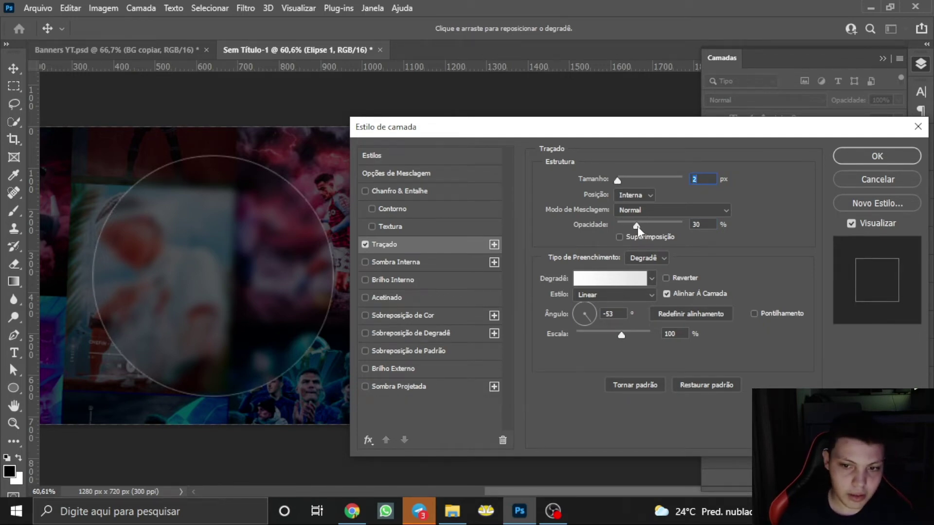
drag(638, 225, 638, 226)
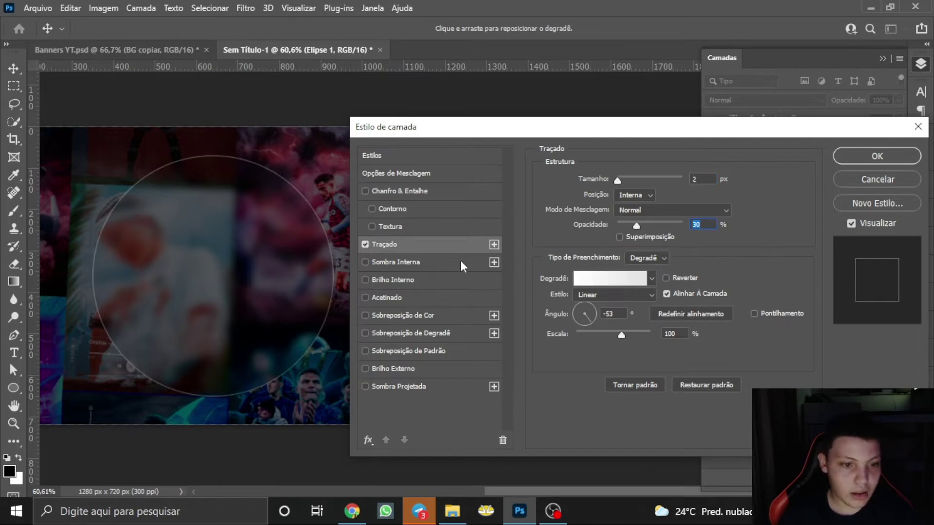
Add a Gradient Overlay to the circle using a light-grey-to-white gradient.
click(426, 333)
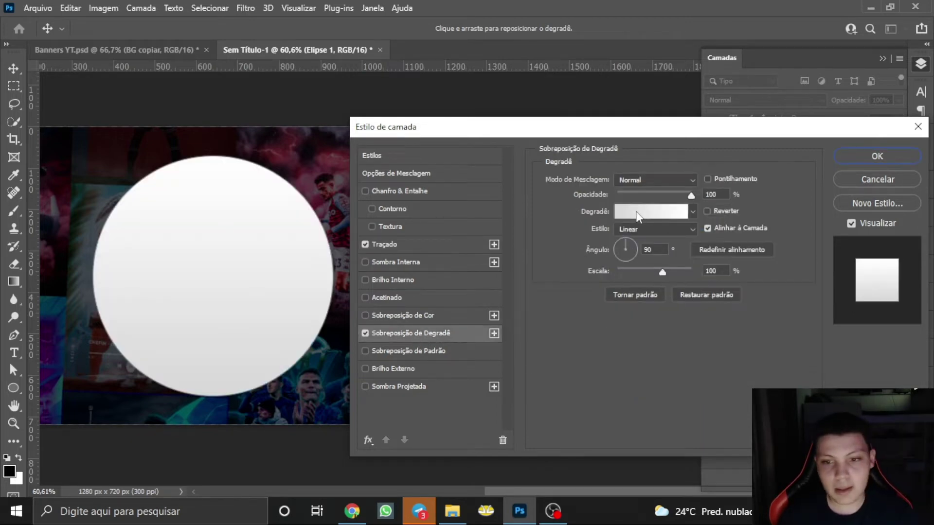
click(632, 212)
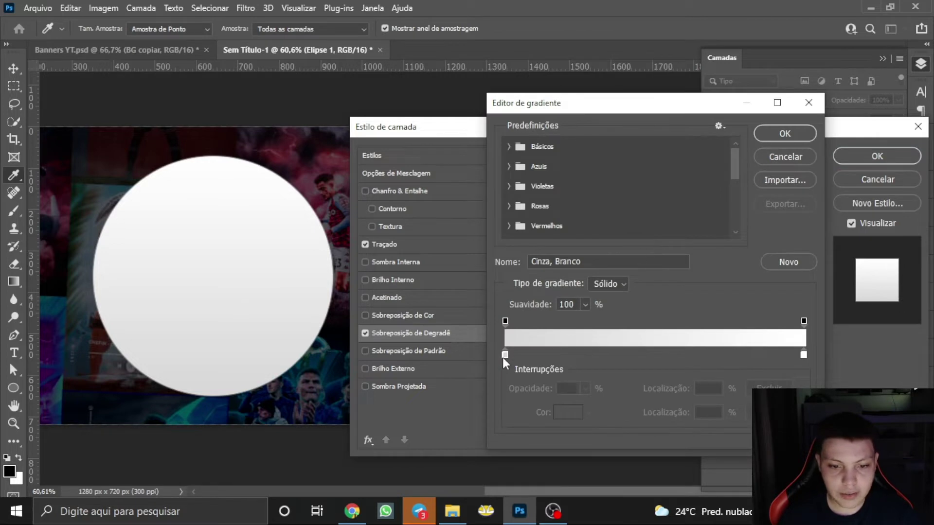
click(504, 355)
click(569, 412)
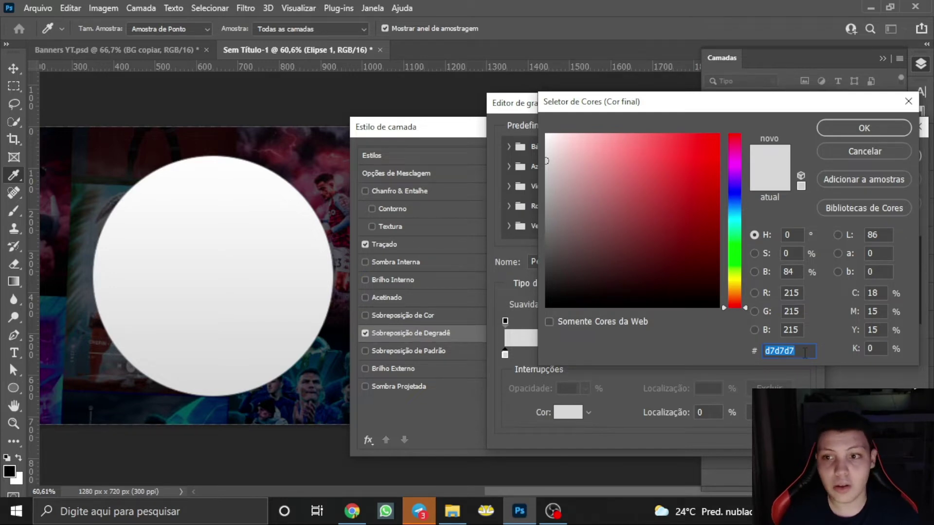
click(878, 155)
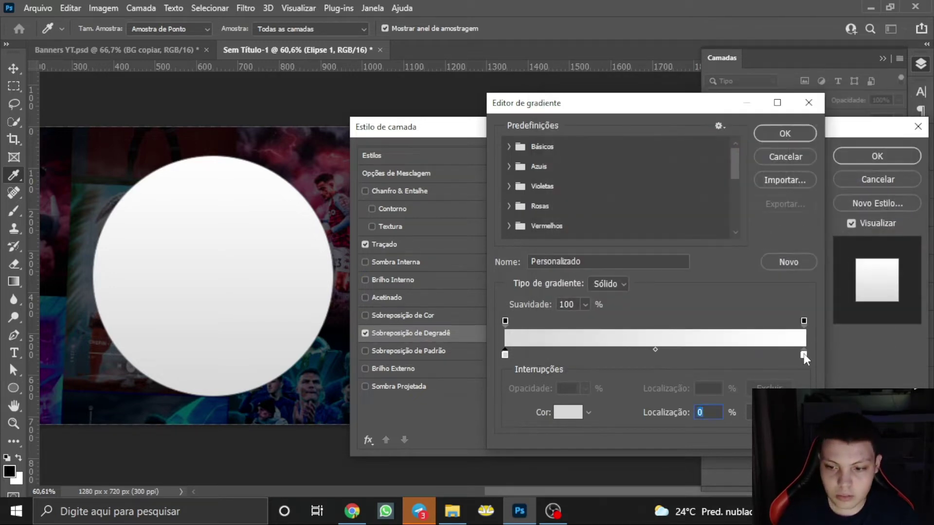
click(804, 354)
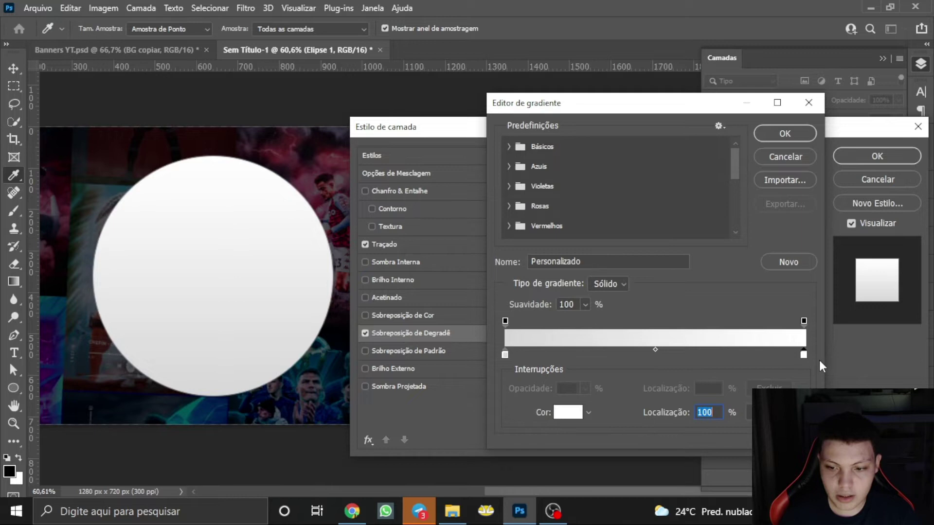
click(568, 412)
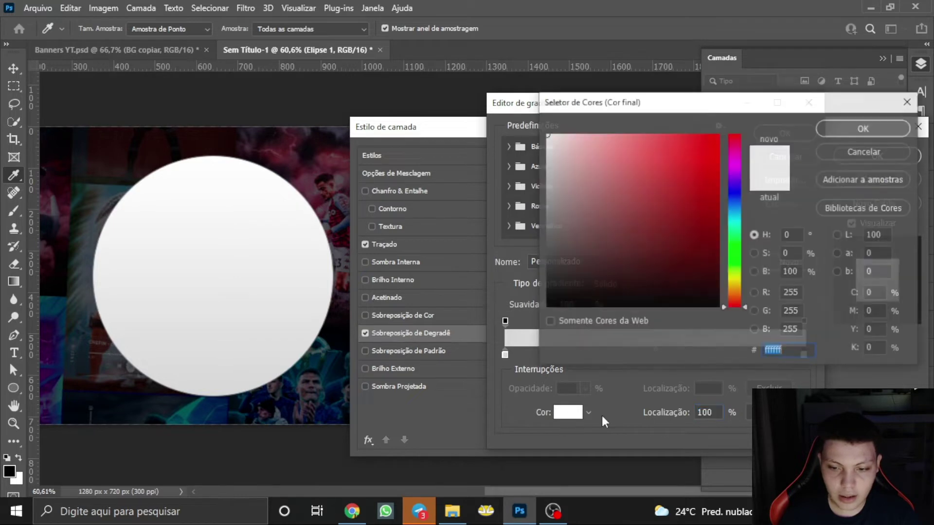
click(782, 354)
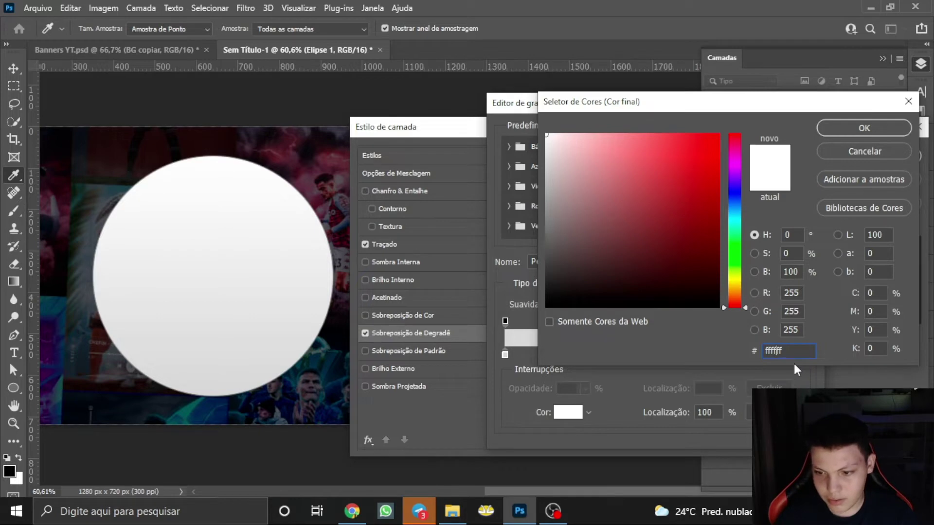
click(883, 154)
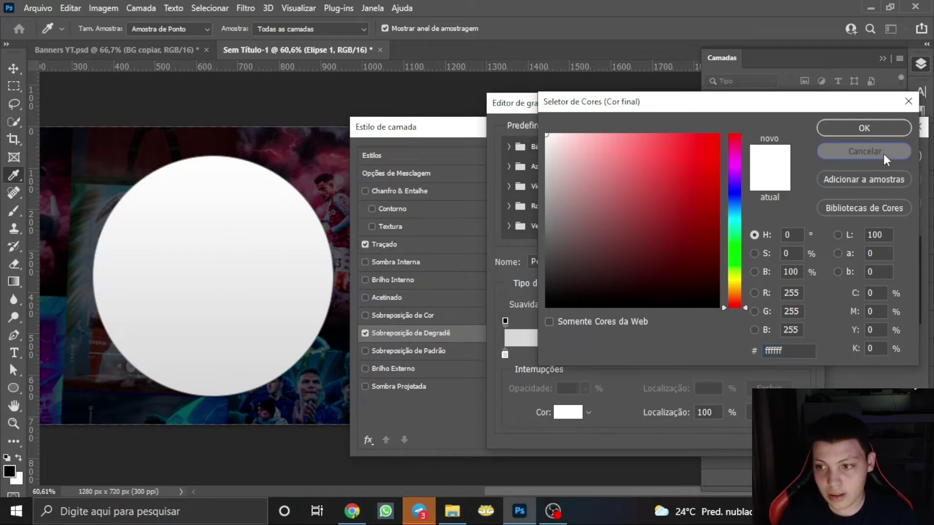
click(784, 136)
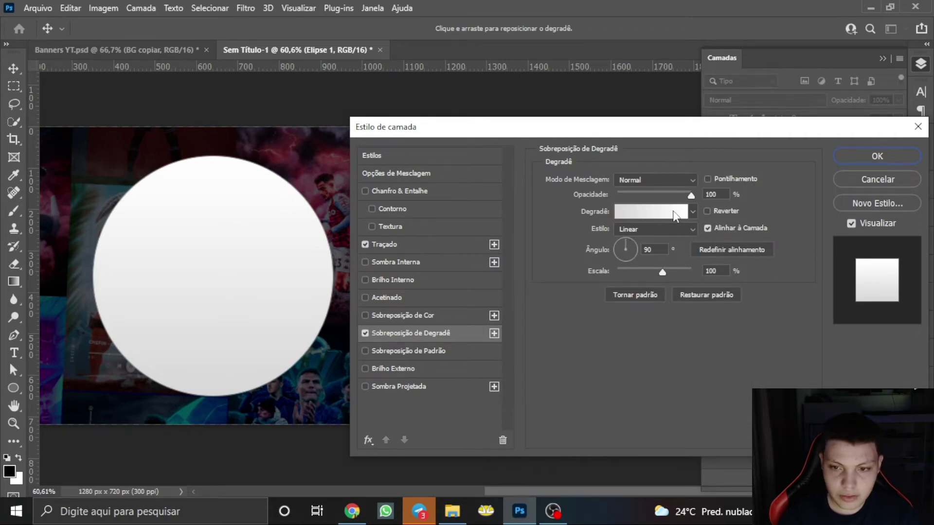
Set the gradient overlay to 8% opacity at an angle of about -79°.
drag(688, 195, 623, 196)
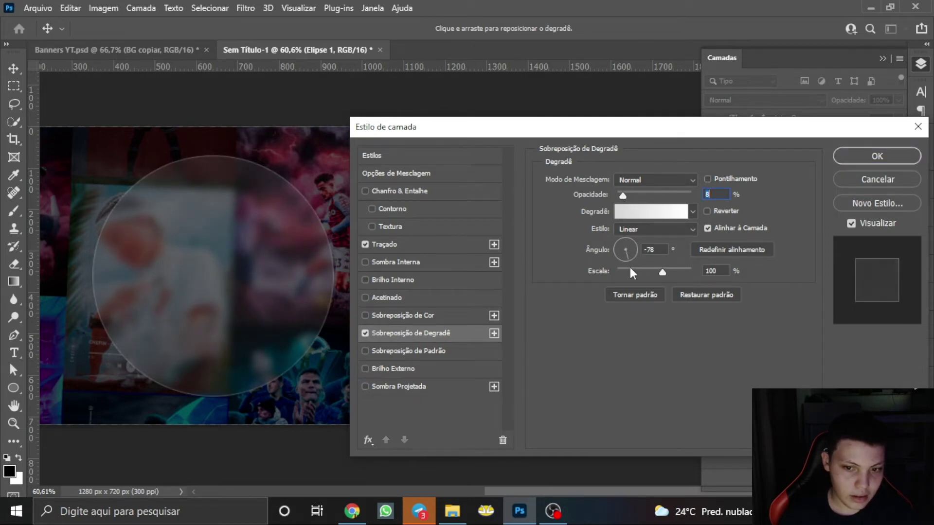
key(Tab)
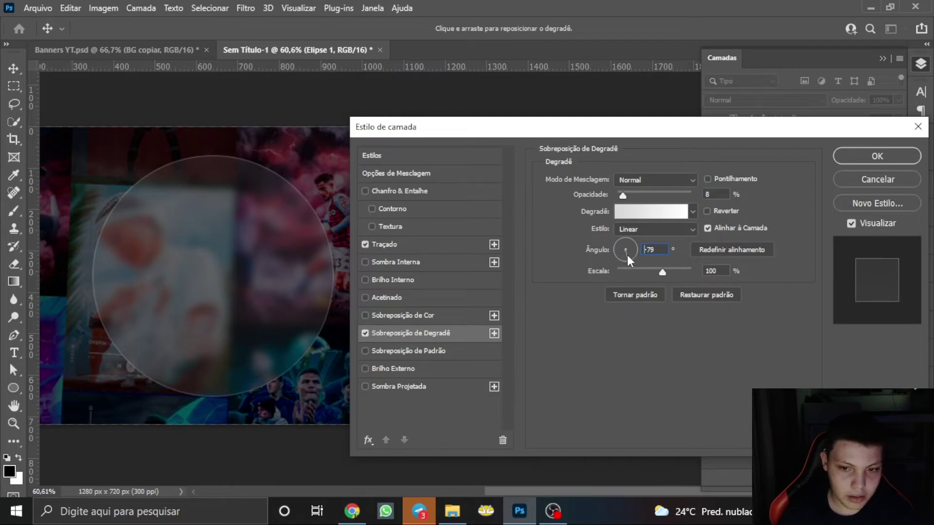
click(663, 215)
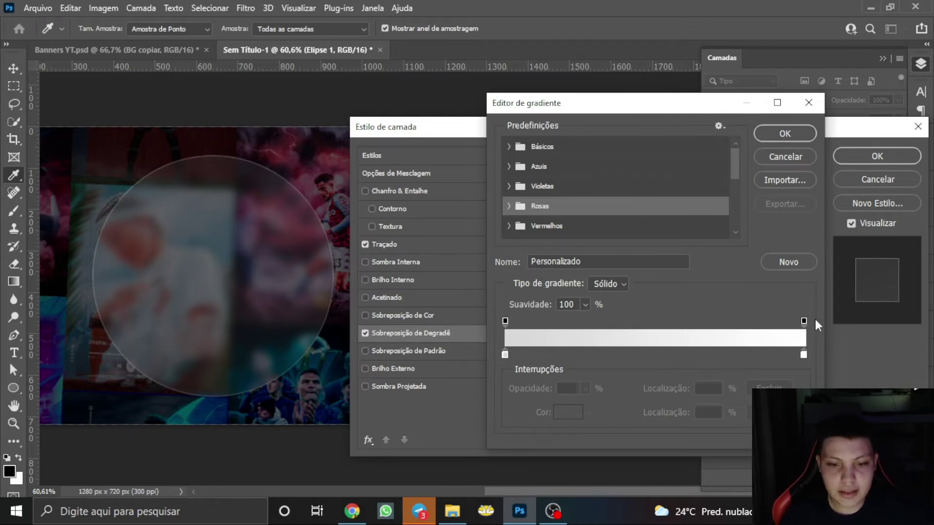
Set the overlay gradient's opacity stops to 34% on the left and 12% on the right.
click(505, 321)
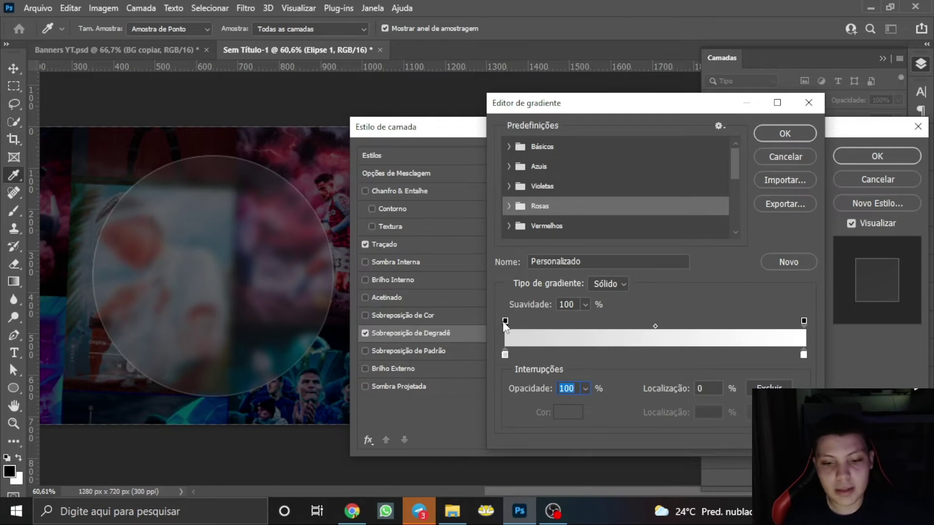
click(586, 388)
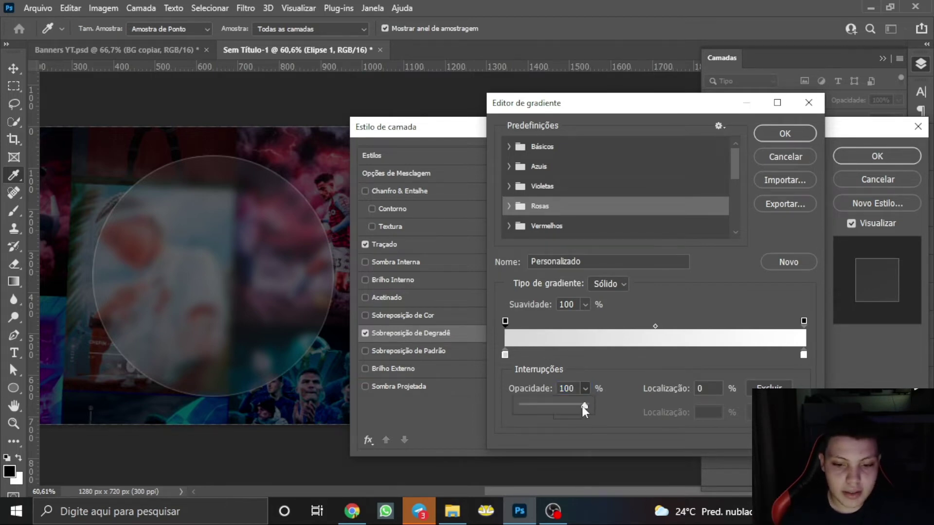
drag(586, 407, 540, 405)
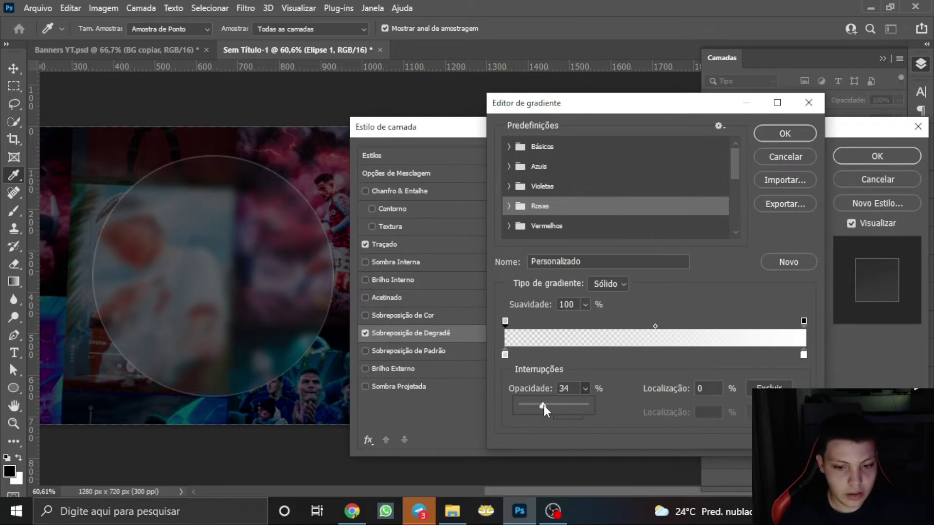
click(660, 361)
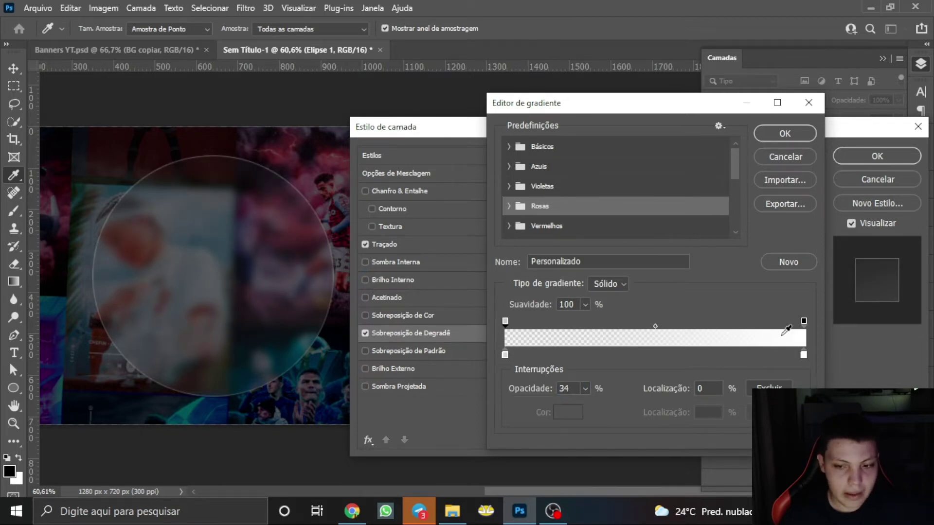
click(805, 321)
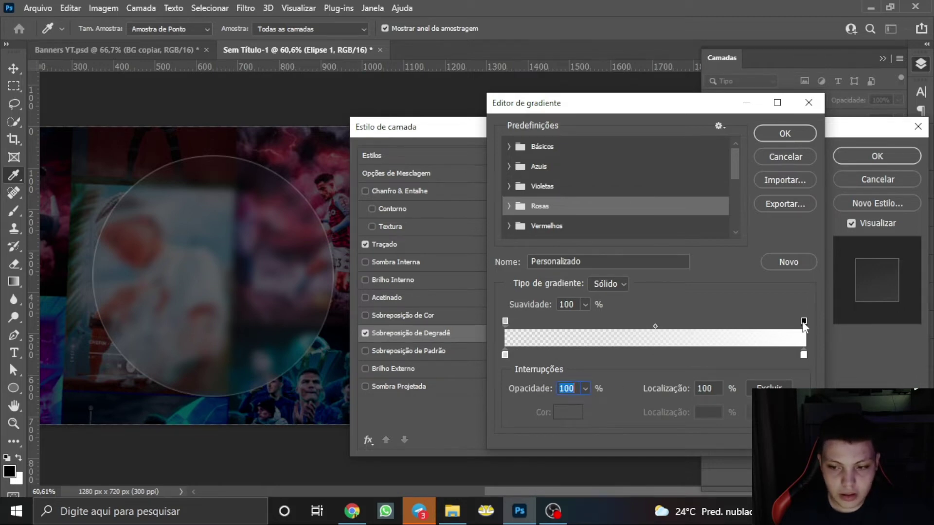
click(586, 389)
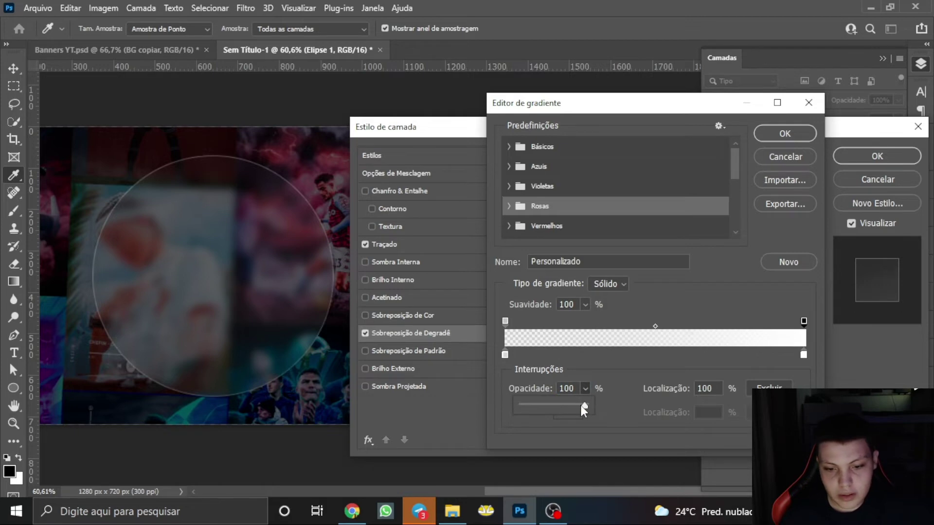
drag(581, 405, 531, 404)
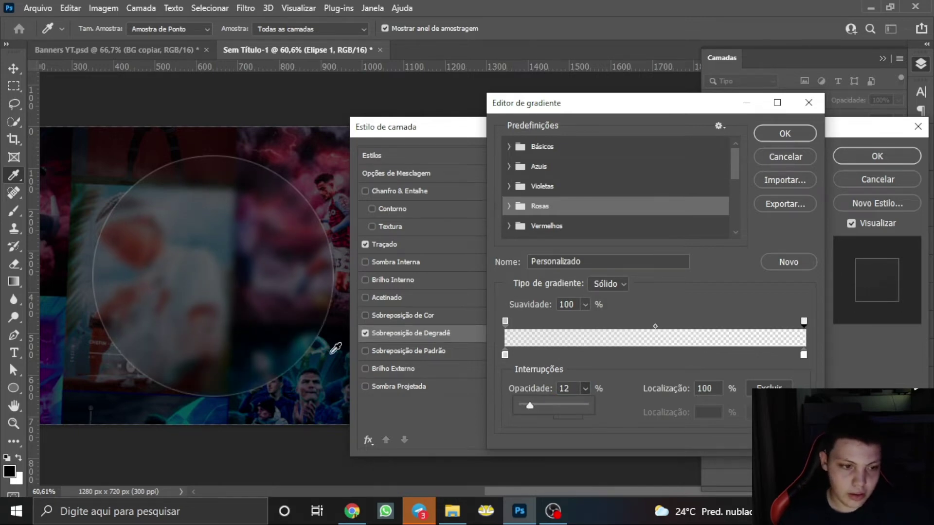
click(787, 133)
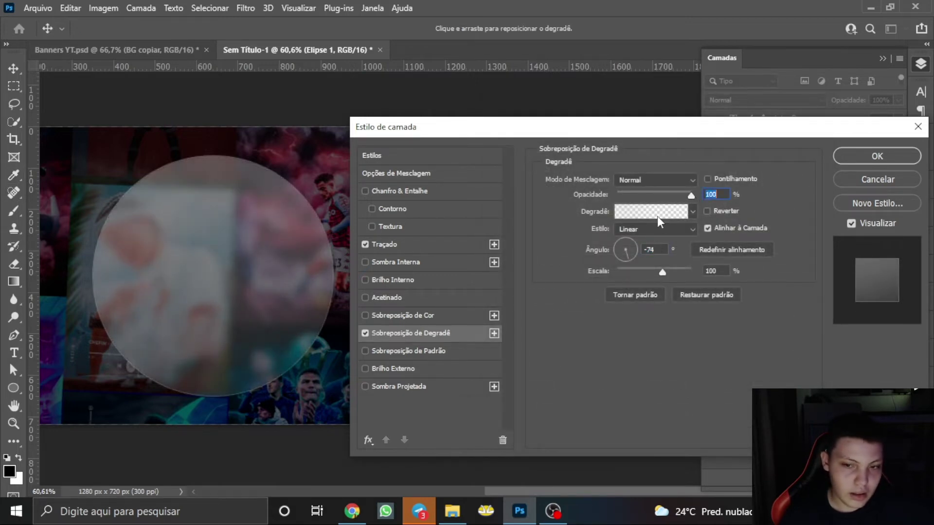
Set the circle's gradient overlay to 20% opacity at a -44° angle.
drag(686, 195, 637, 196)
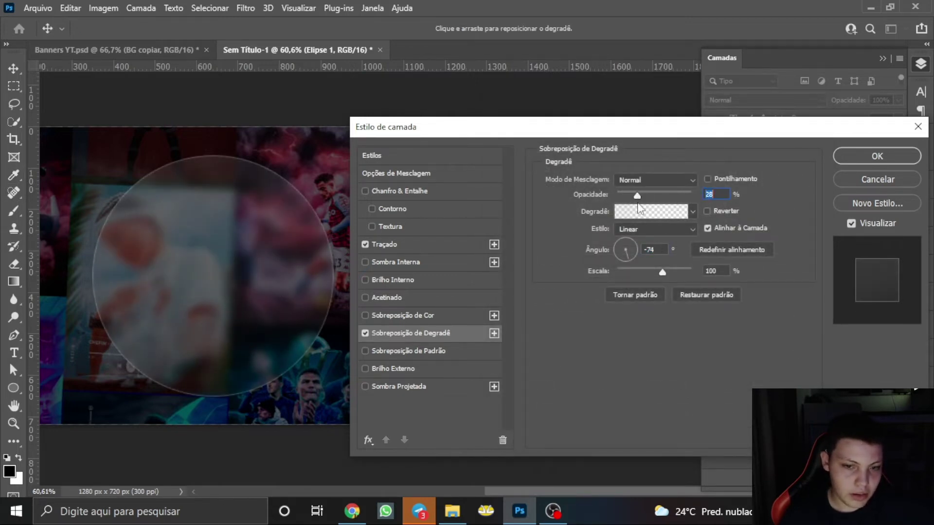
click(631, 242)
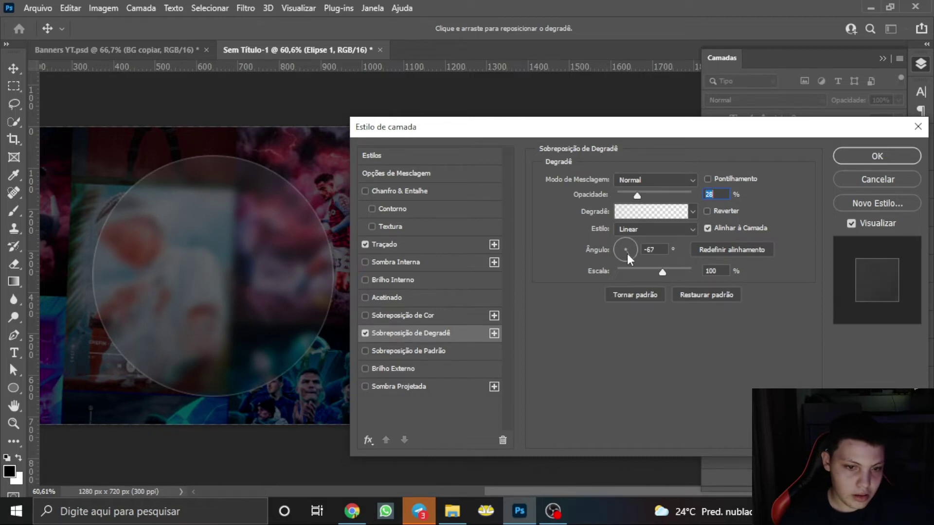
drag(612, 241, 623, 259)
click(635, 259)
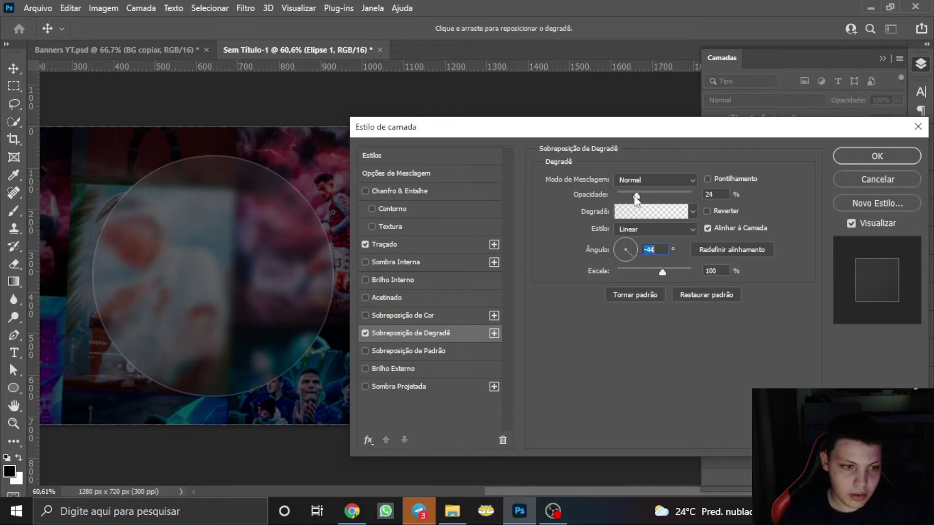
drag(638, 196, 632, 197)
click(632, 197)
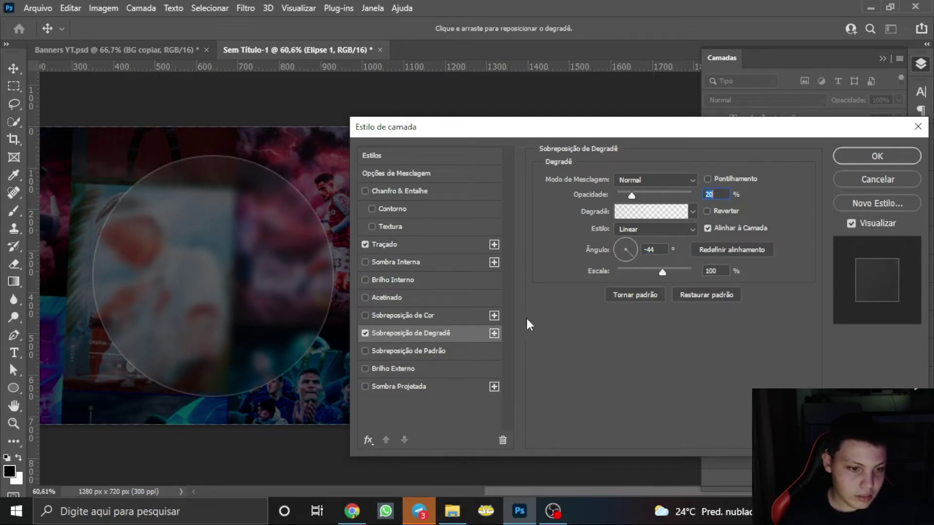
Lower the circle's stroke opacity to 17%, apply the layer style, and deselect.
click(421, 250)
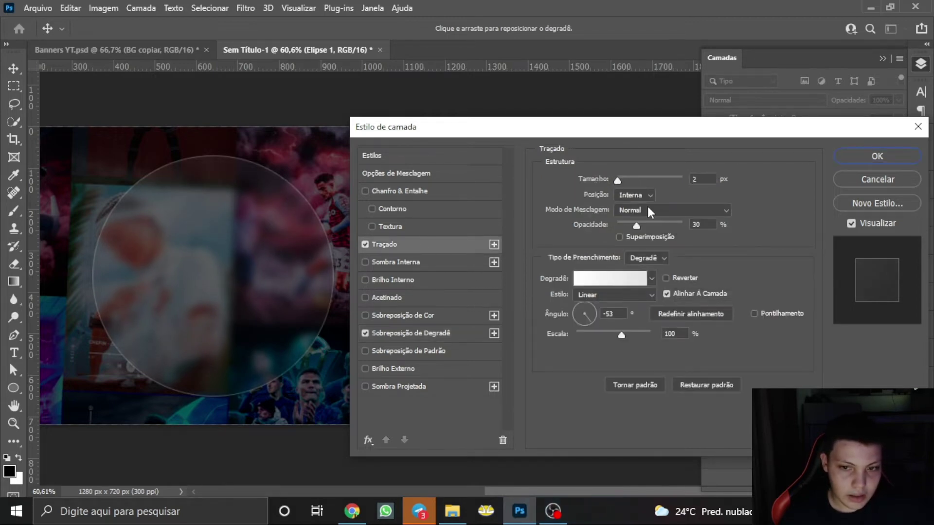
drag(635, 225, 629, 224)
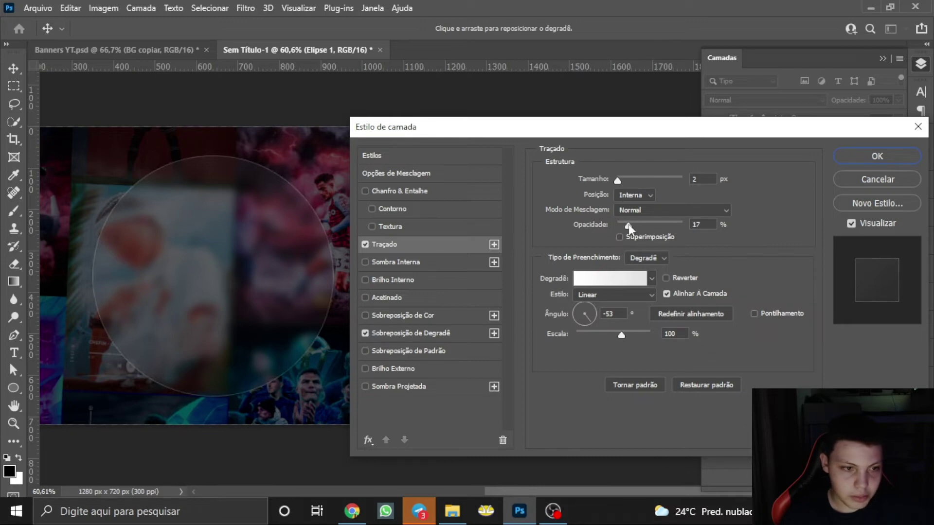
click(885, 161)
mouse_move(610, 491)
mouse_down()
mouse_move(545, 489)
mouse_move(569, 489)
mouse_up()
click(559, 461)
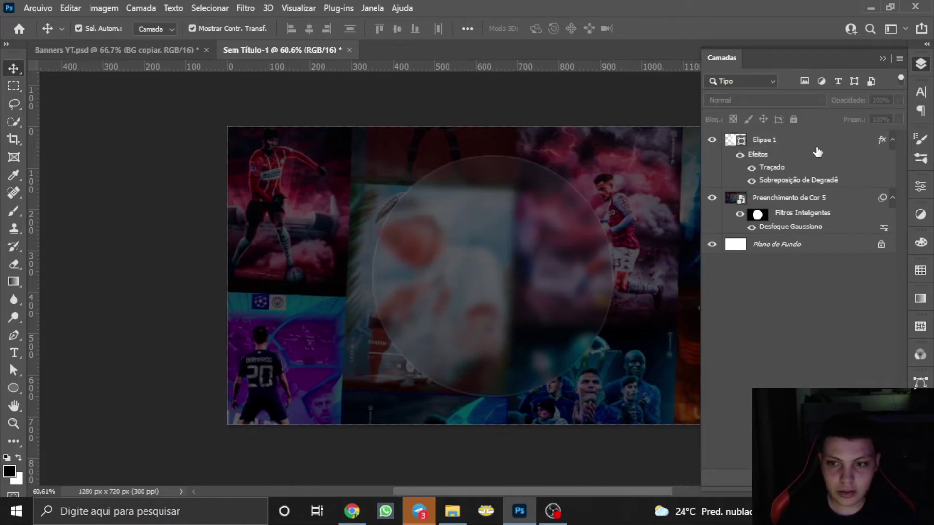
Clip Elipse 1 onto Preenchimento de Cor 5, undoing a trial move, then reselect Elipse 1.
click(810, 141)
drag(609, 492, 623, 492)
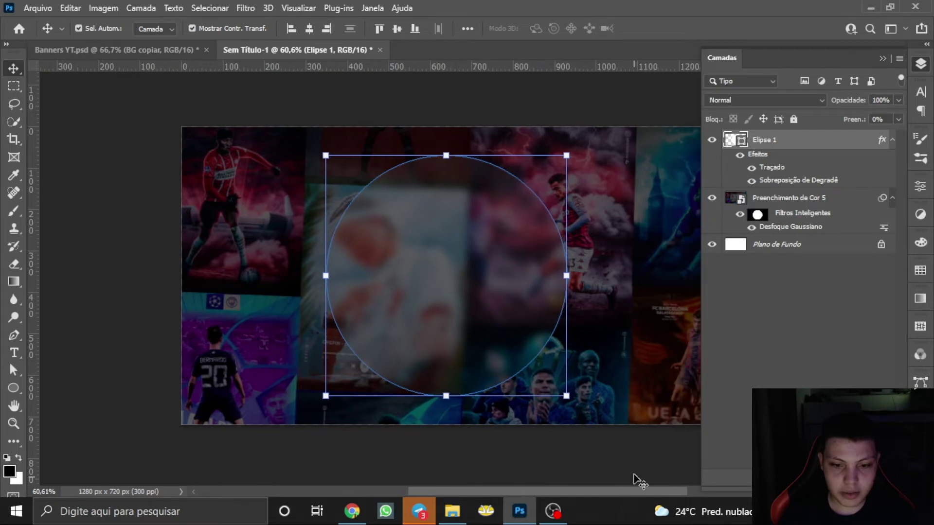
alt+click(795, 185)
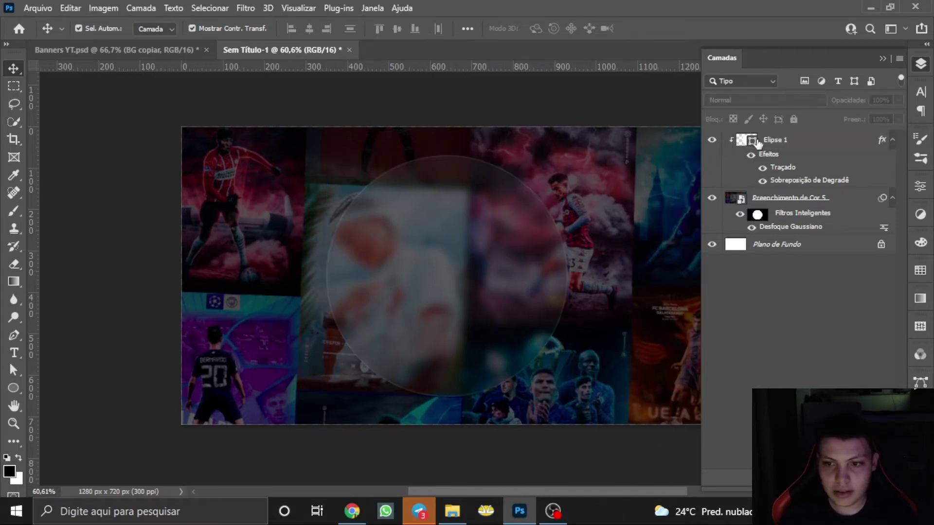
drag(461, 263, 490, 302)
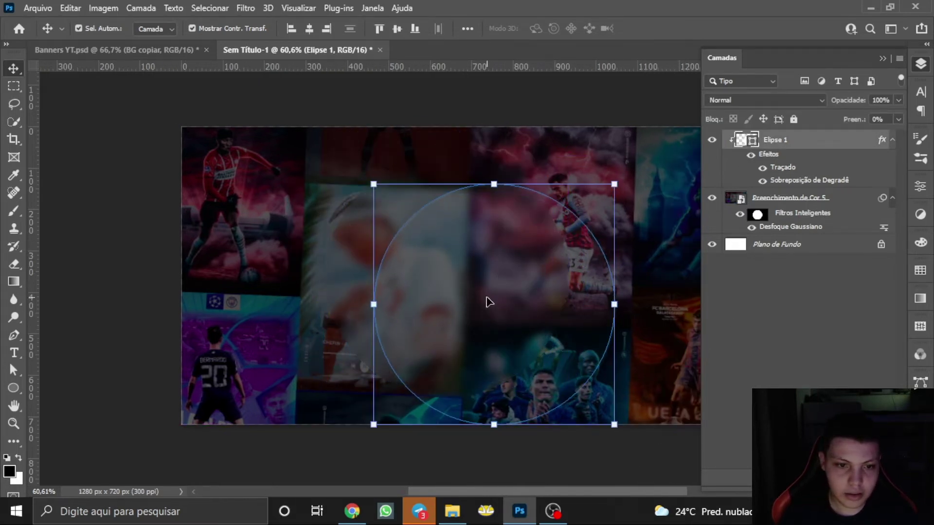
key(ctrl+z)
click(611, 451)
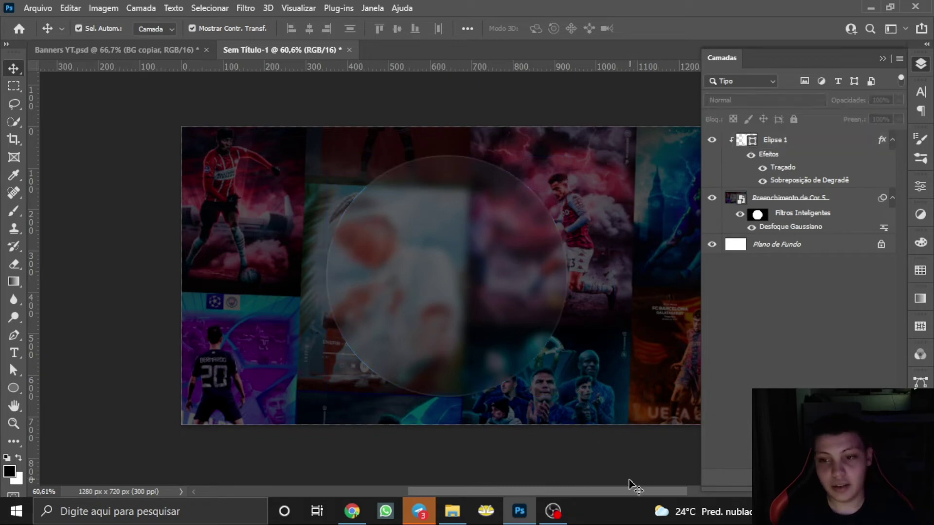
drag(615, 492, 632, 492)
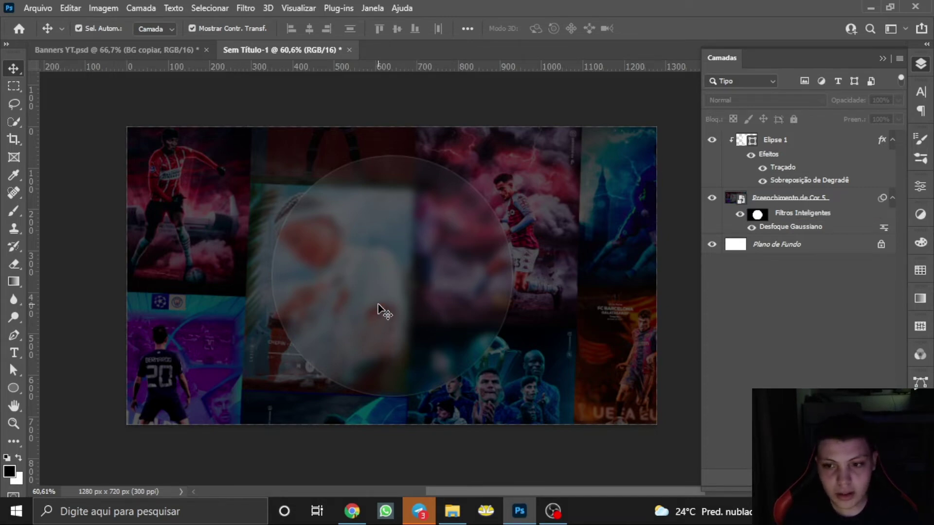
click(774, 140)
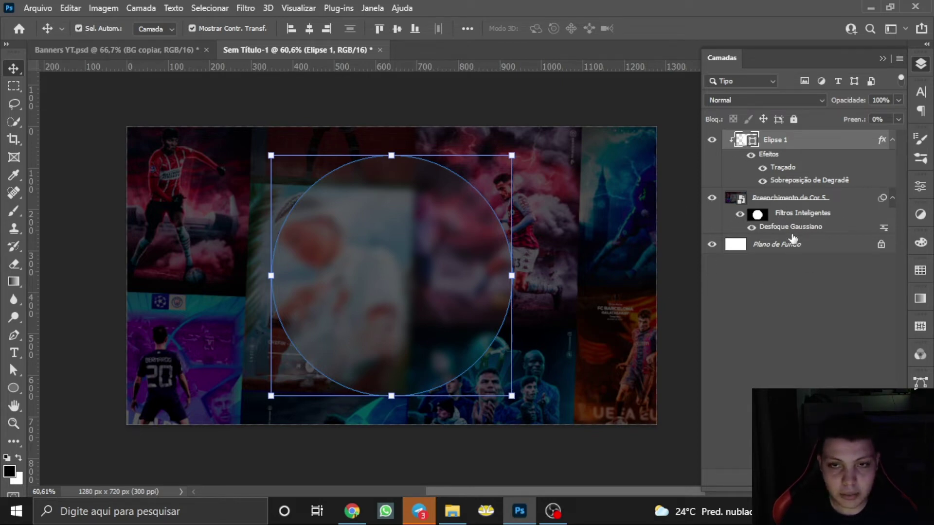
Delete the blur's filter mask, move the circle right, and remove the old Gaussian blur filter.
right_click(758, 216)
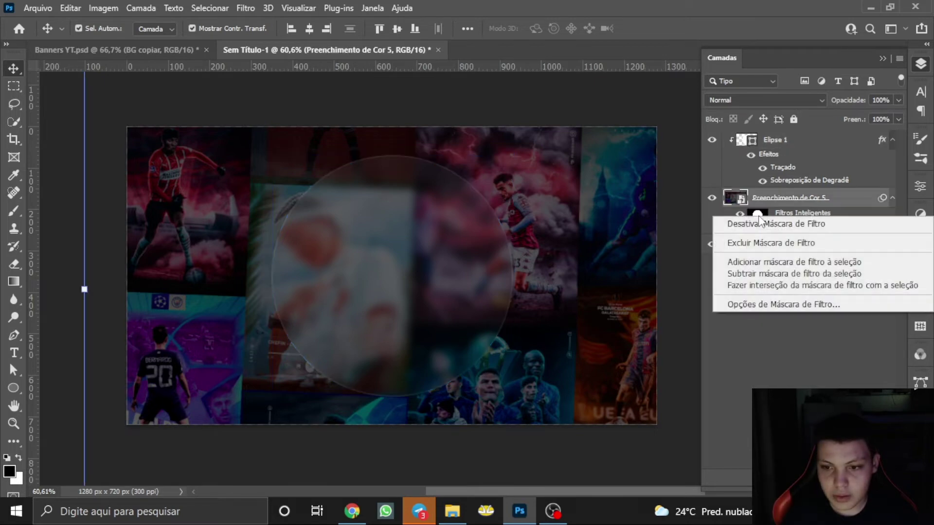
click(778, 243)
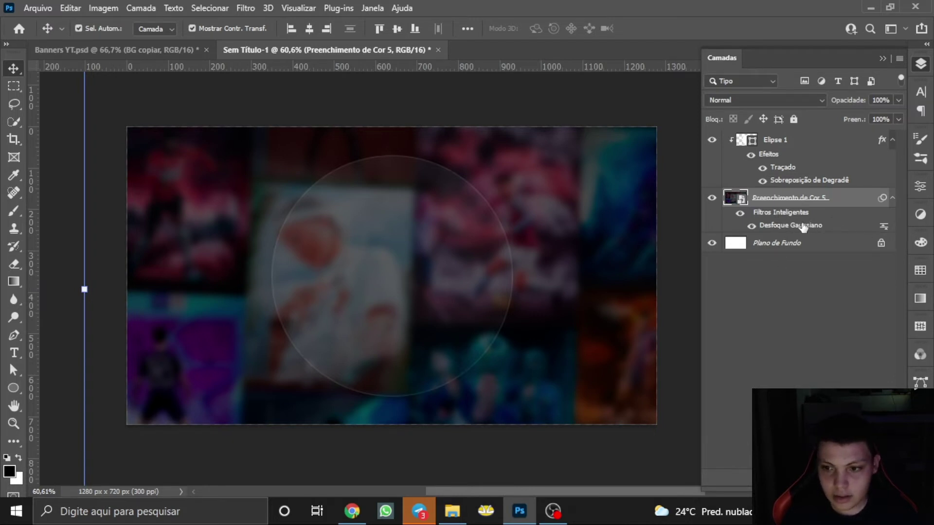
click(784, 141)
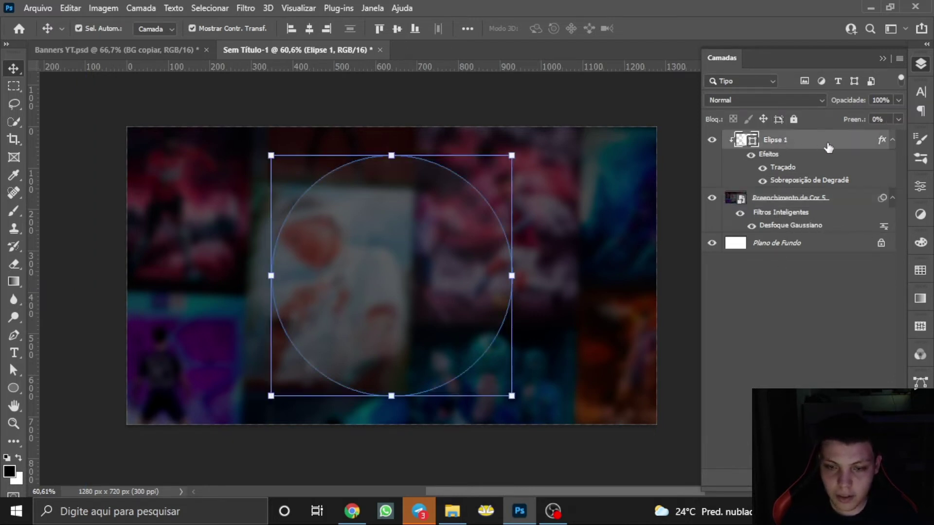
drag(438, 256, 556, 255)
ctrl+click(754, 141)
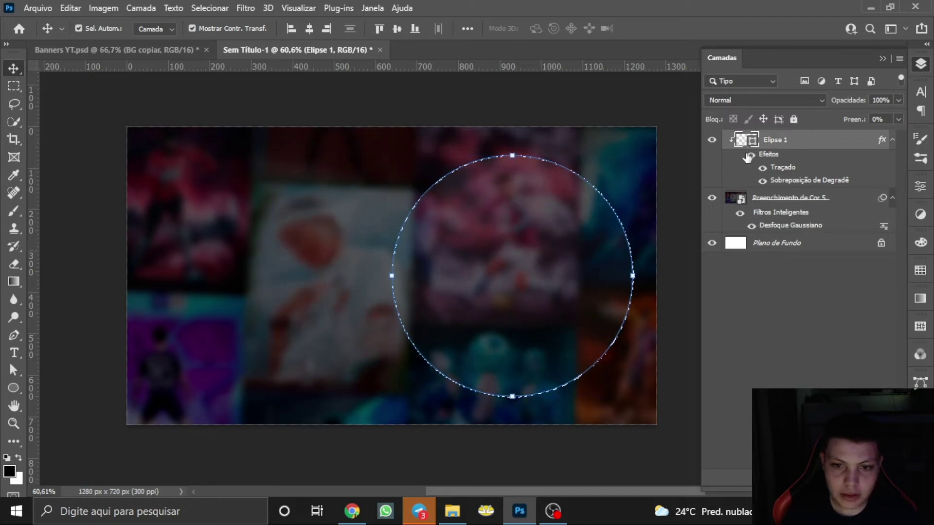
right_click(882, 199)
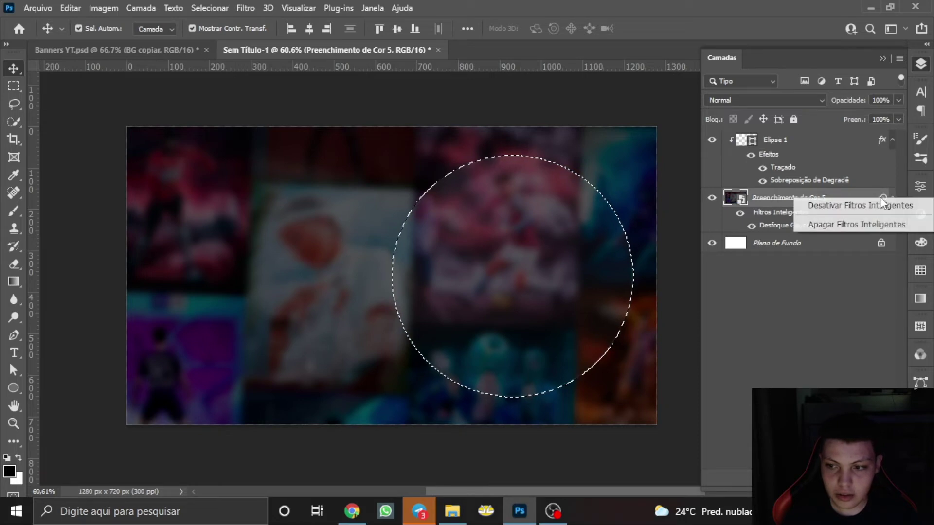
click(847, 221)
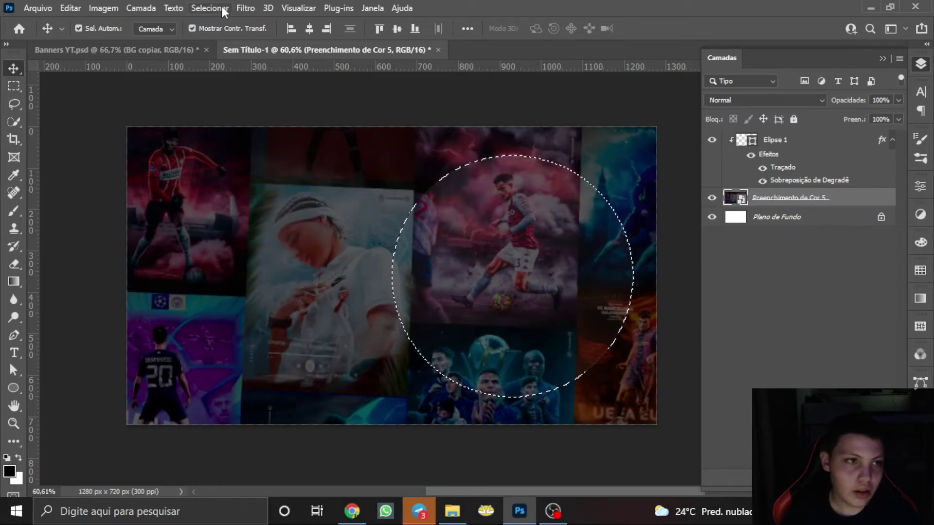
Reapply an 8.8-pixel Gaussian blur inside the circle selection and toggle the circle to compare.
click(244, 8)
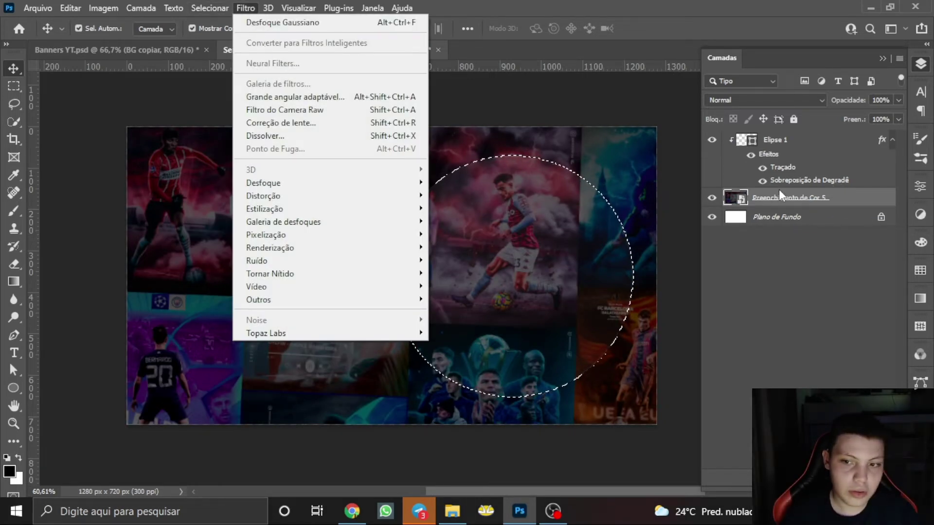
mouse_move(264, 183)
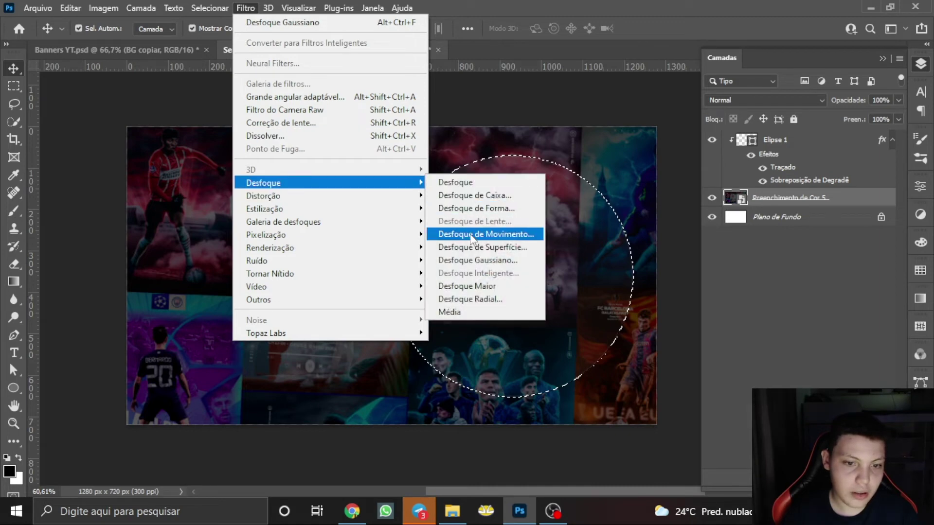
click(474, 259)
click(496, 160)
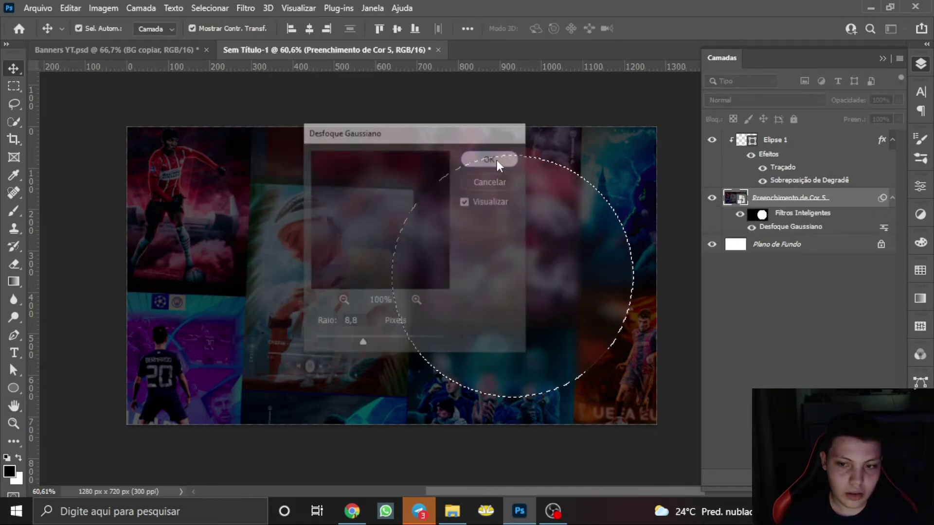
click(755, 214)
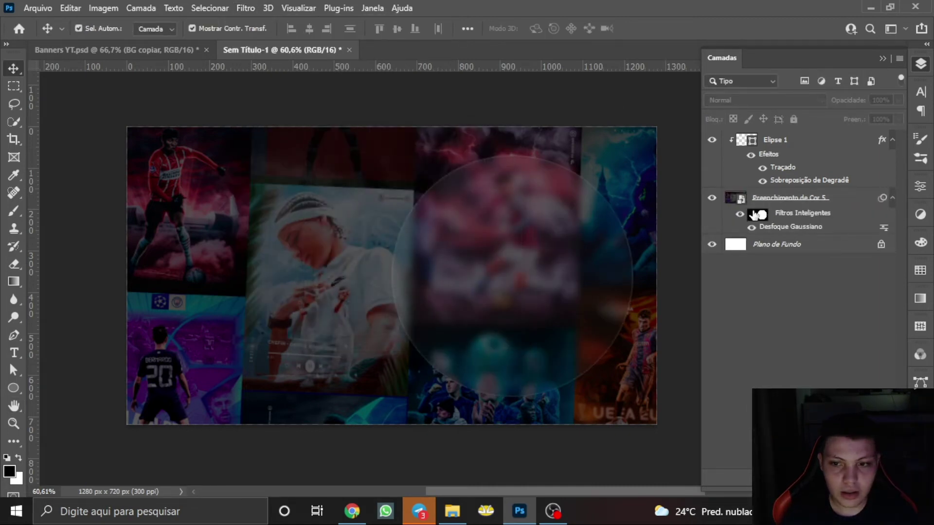
click(712, 140)
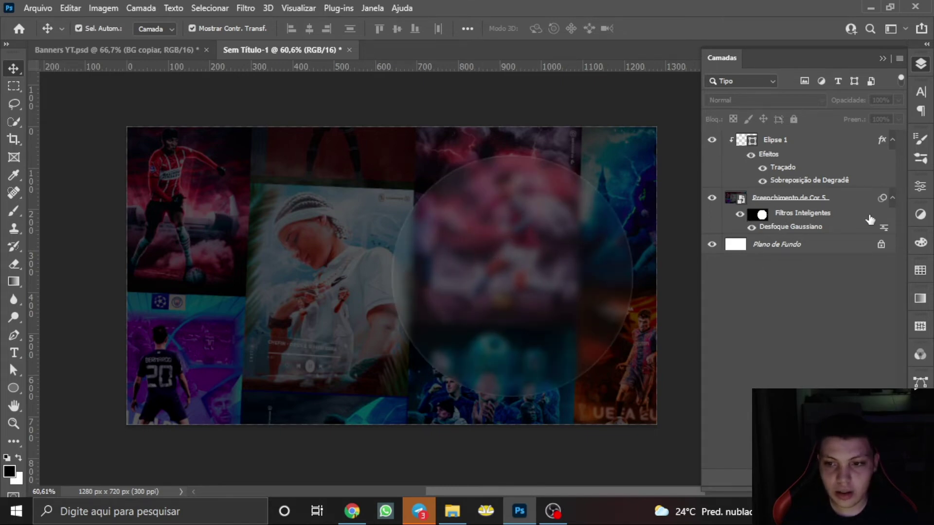
right_click(882, 201)
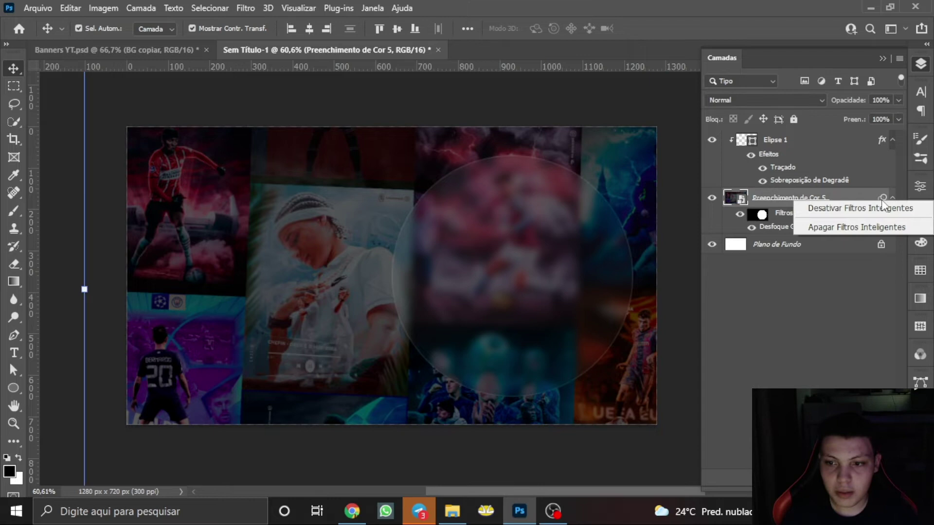
Delete the collage's smart filters, try a Gaussian blur again, and select the circle's area.
click(828, 226)
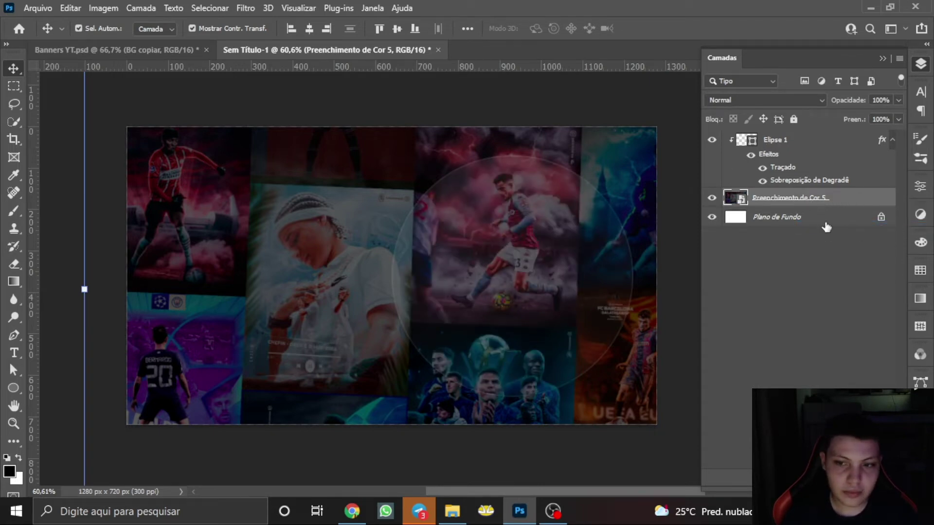
click(244, 8)
mouse_move(262, 183)
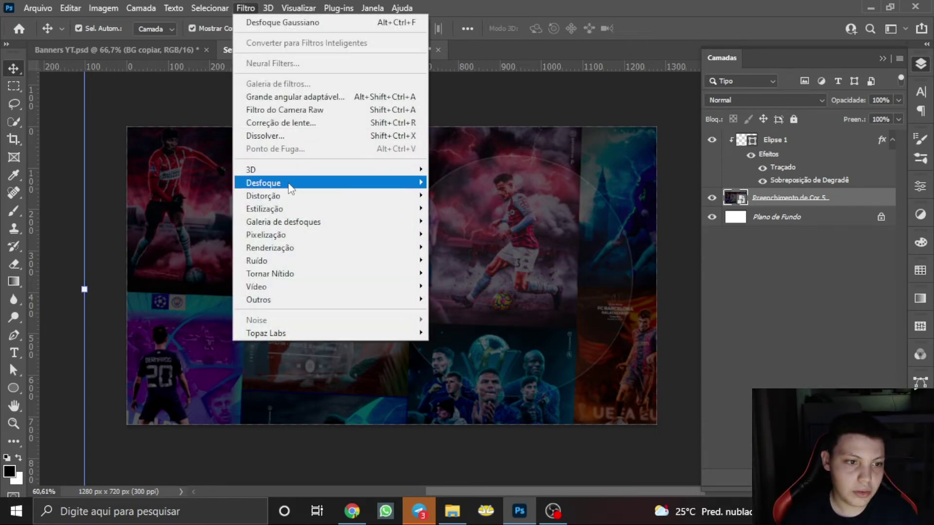
click(478, 260)
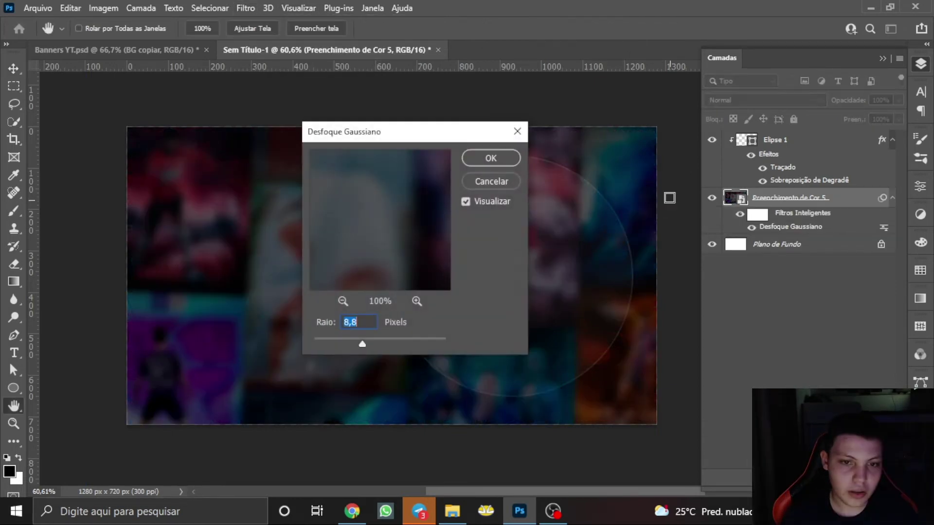
click(485, 166)
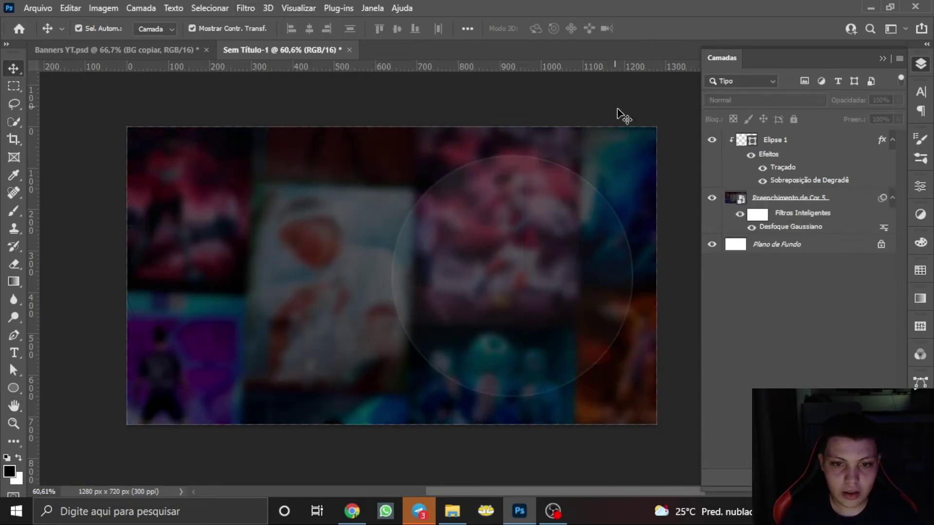
ctrl+click(747, 141)
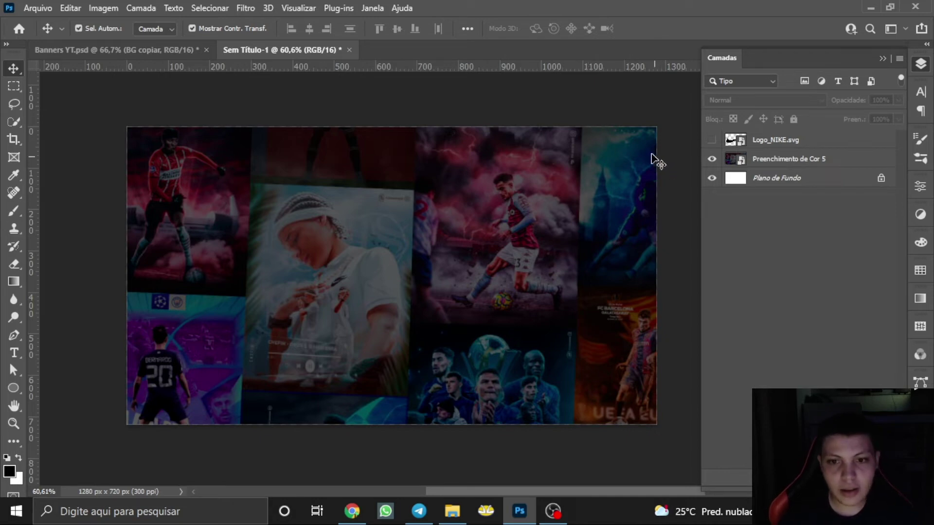
Show the Logo_NIKE.svg swoosh and select the Preenchimento de Cor 5 collage layer.
click(712, 141)
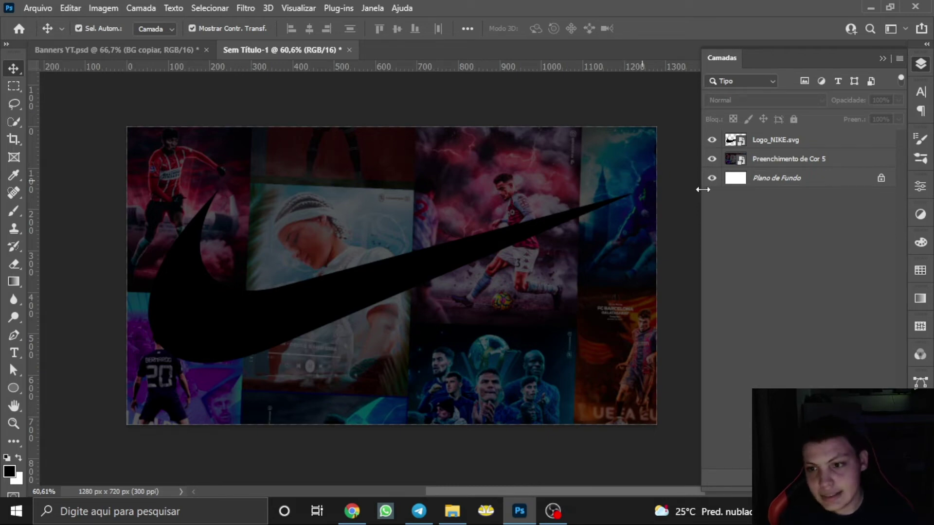
click(821, 160)
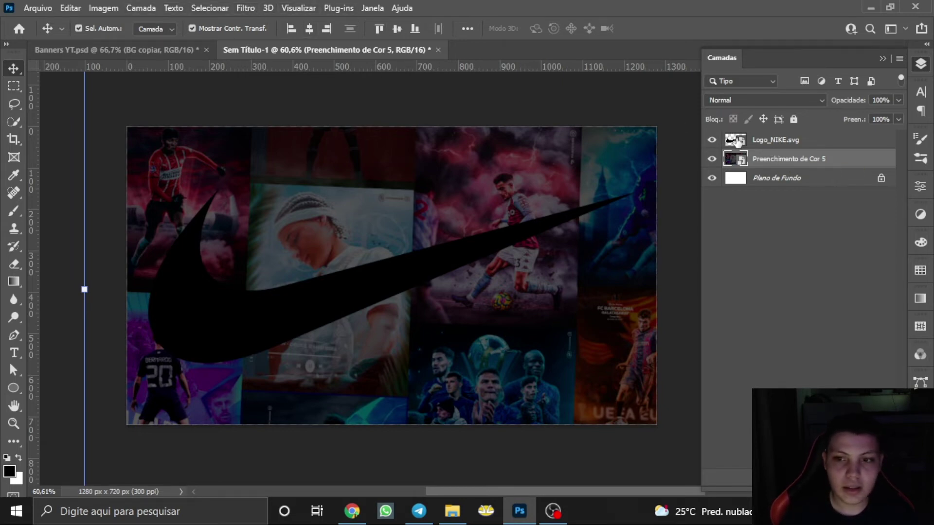
drag(738, 141, 741, 144)
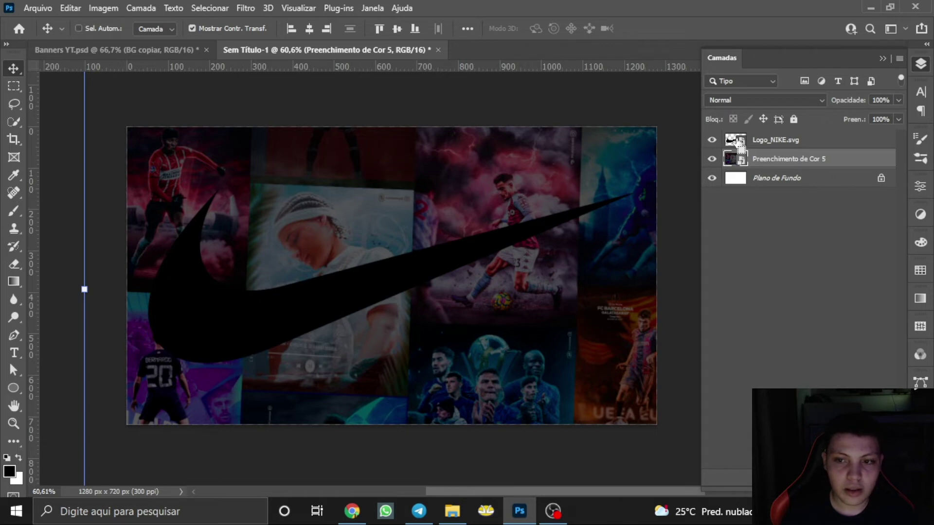
Apply an 8.8-pixel Gaussian blur to the collage within the swoosh selection, hiding the logo.
ctrl+click(738, 141)
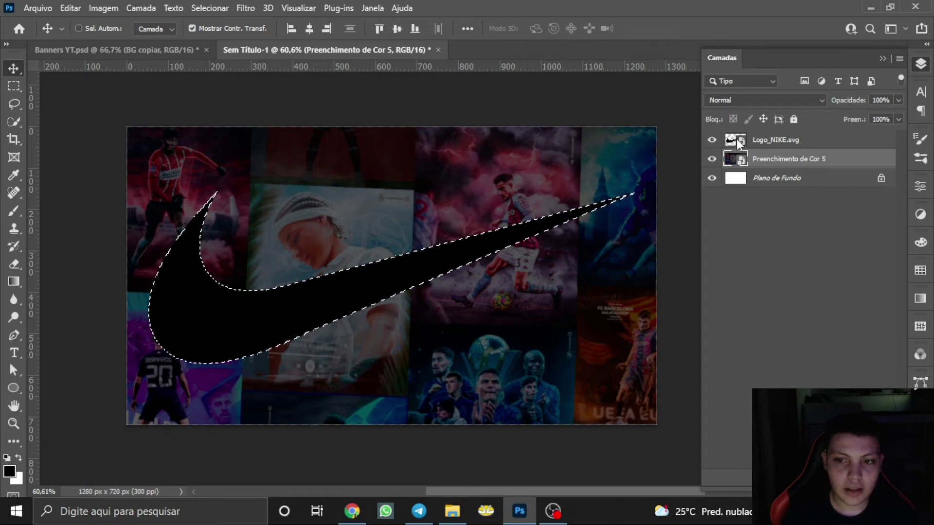
click(792, 142)
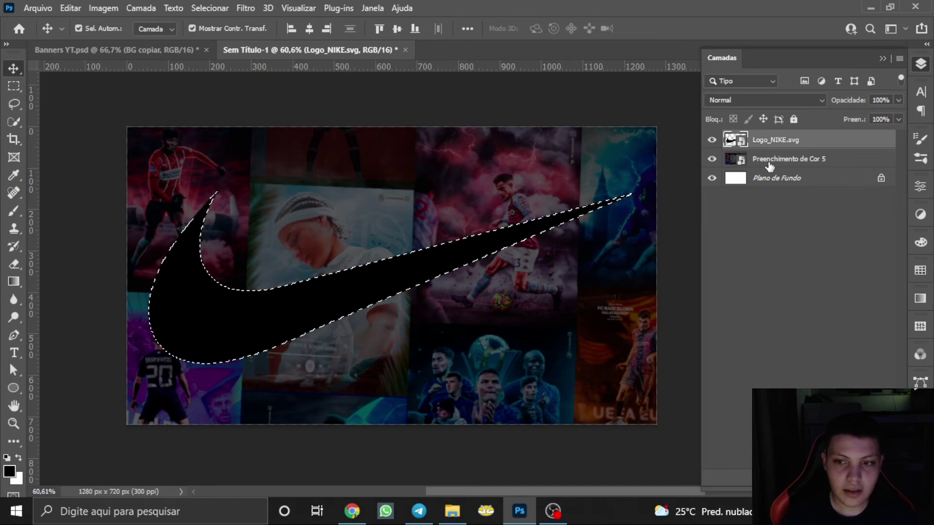
click(814, 162)
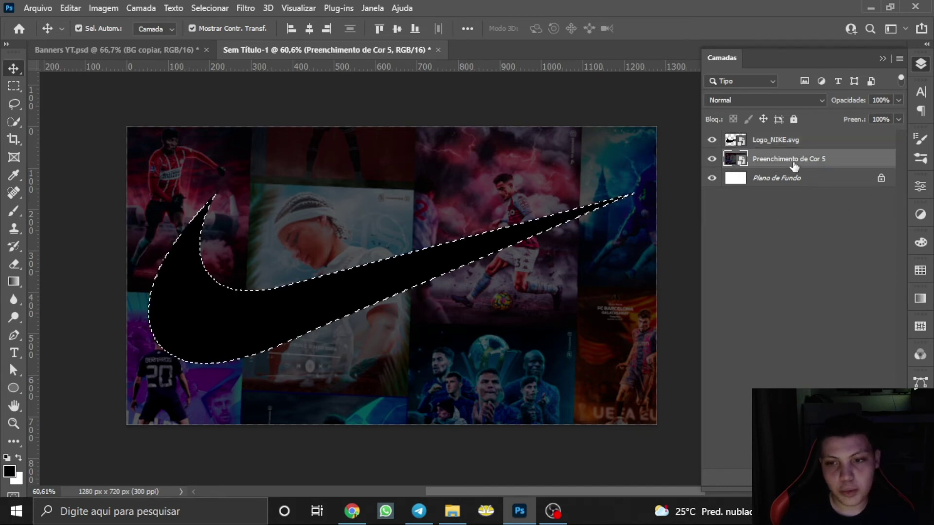
click(246, 8)
mouse_move(264, 183)
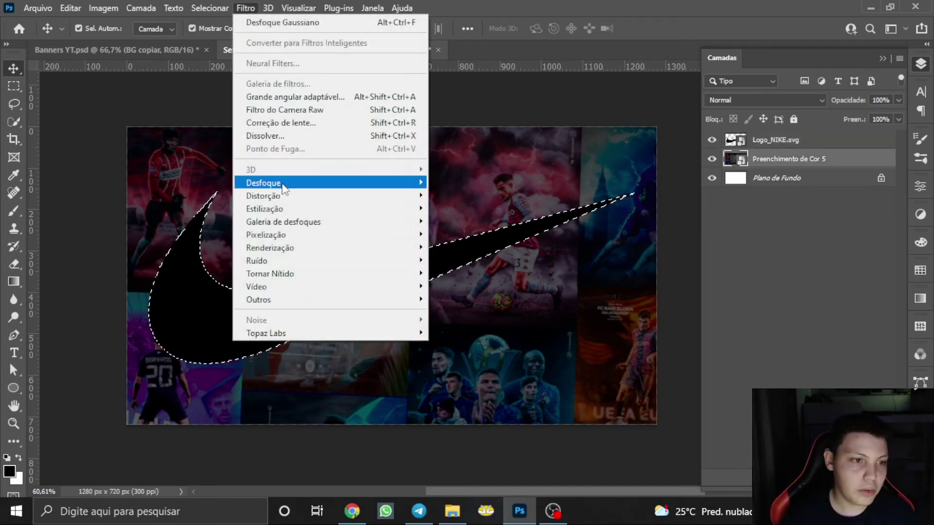
click(484, 262)
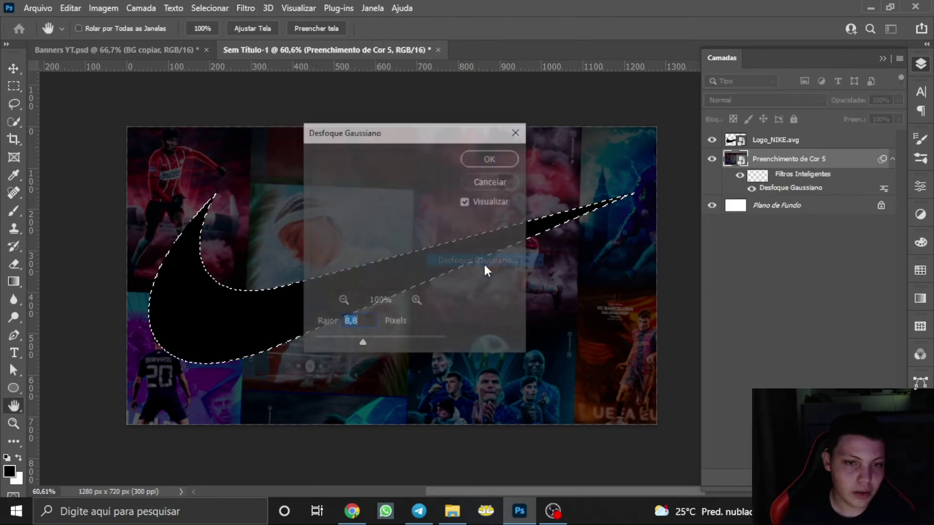
click(500, 156)
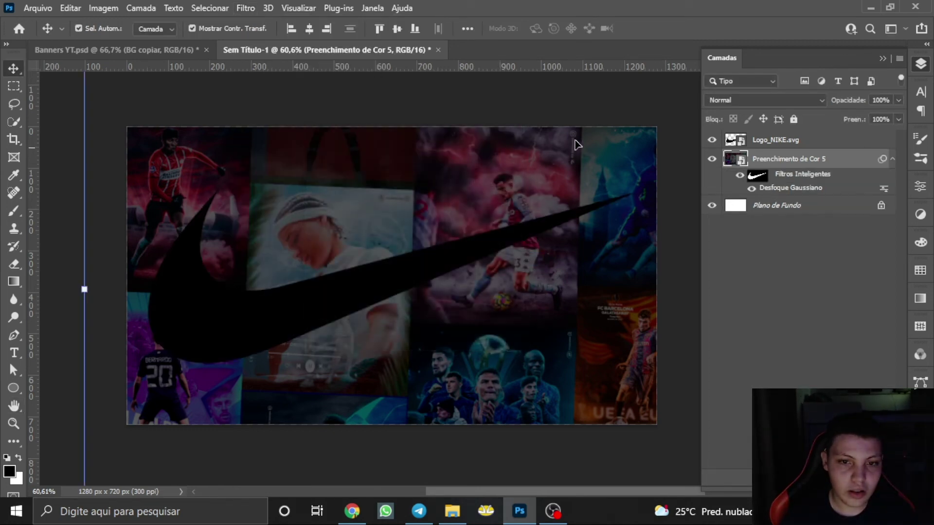
click(652, 116)
click(711, 140)
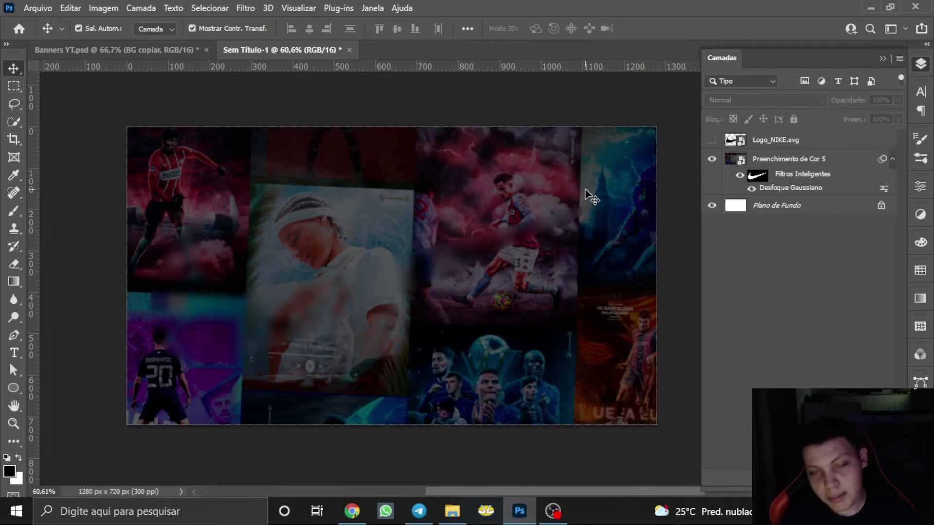
click(712, 140)
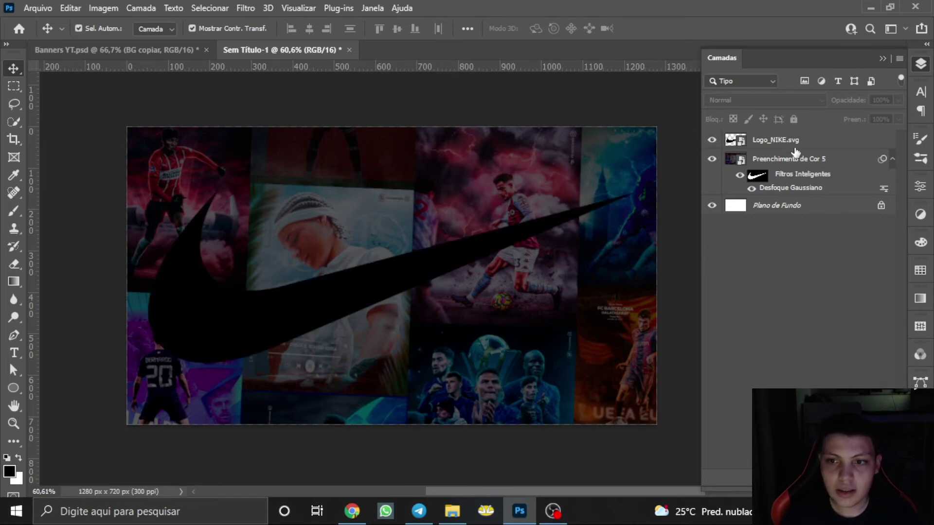
click(821, 145)
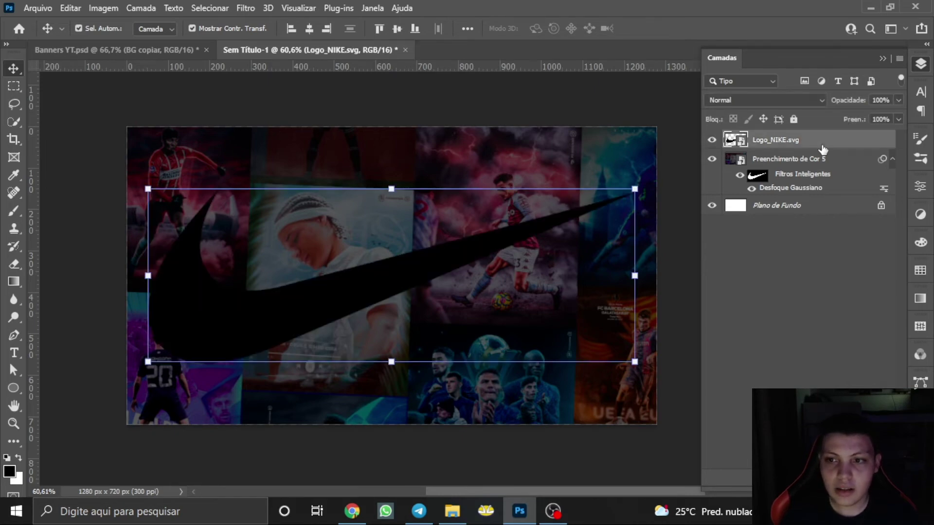
double_click(847, 143)
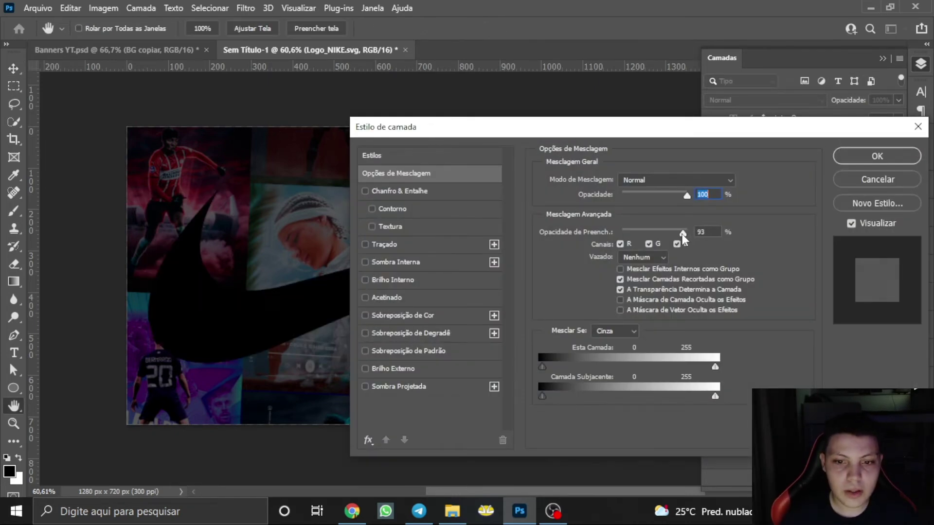
drag(683, 235, 592, 232)
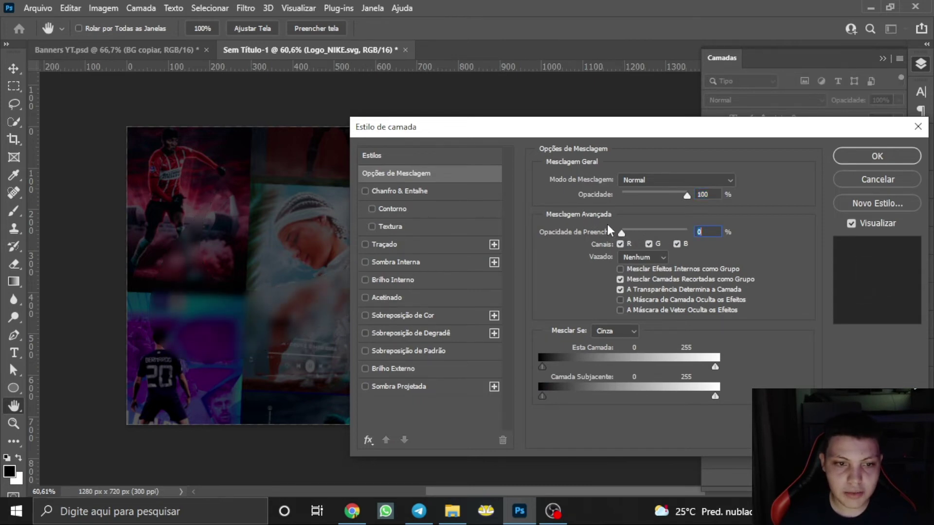
click(387, 246)
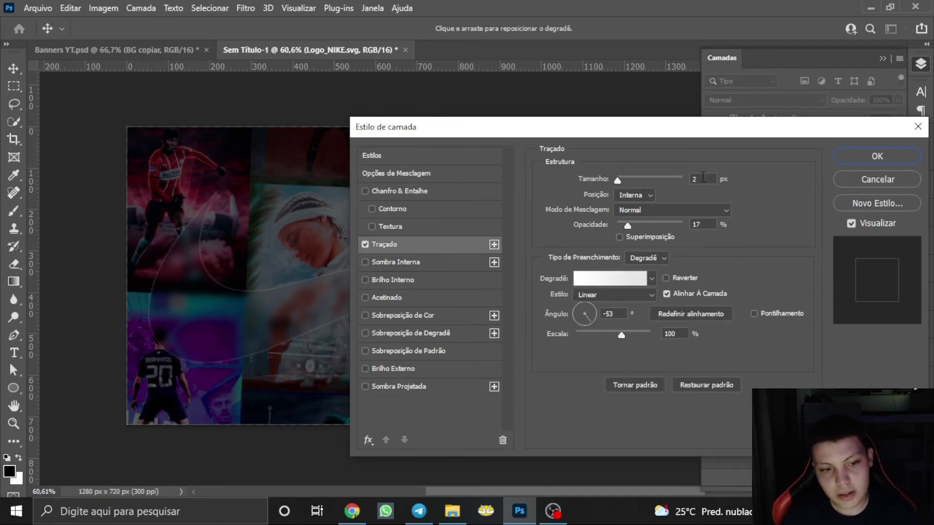
mouse_move(525, 491)
mouse_down()
mouse_move(565, 493)
mouse_move(544, 482)
mouse_up()
click(861, 182)
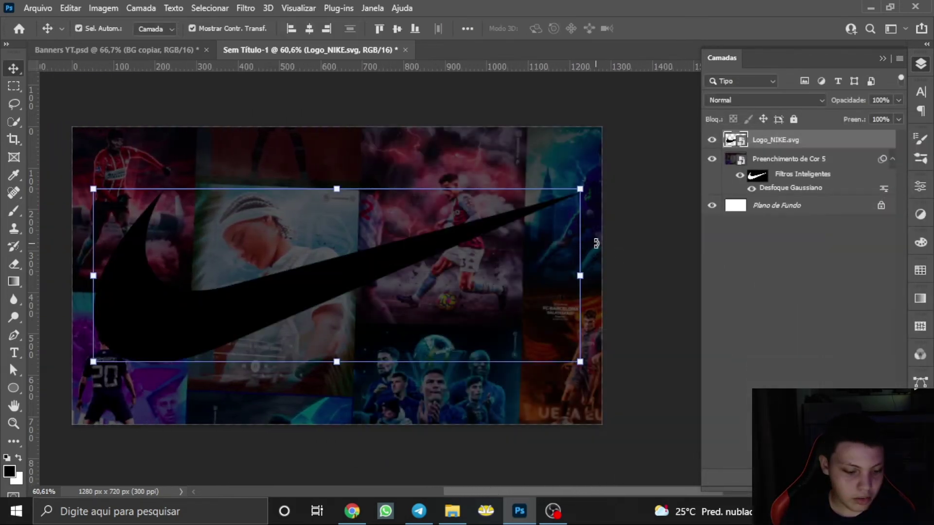
Make the Logo_NIKE.svg swoosh fill fully transparent and add a stroke outline.
scroll(597, 250, down, 1)
scroll(596, 253, down, 1)
drag(566, 490, 635, 490)
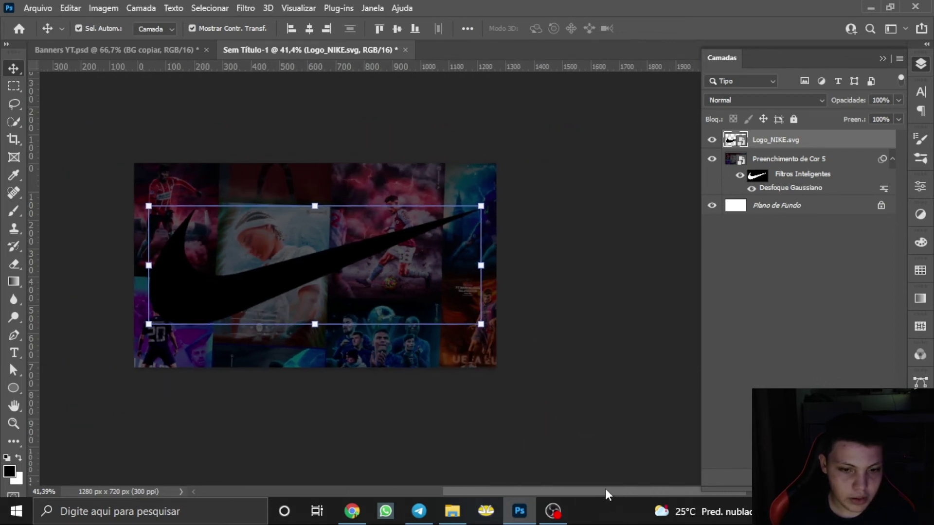
click(594, 396)
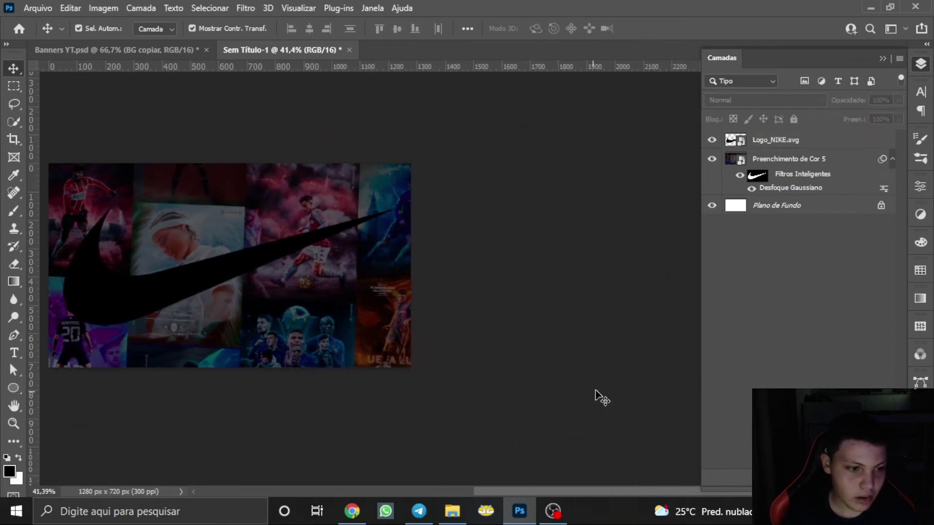
click(838, 146)
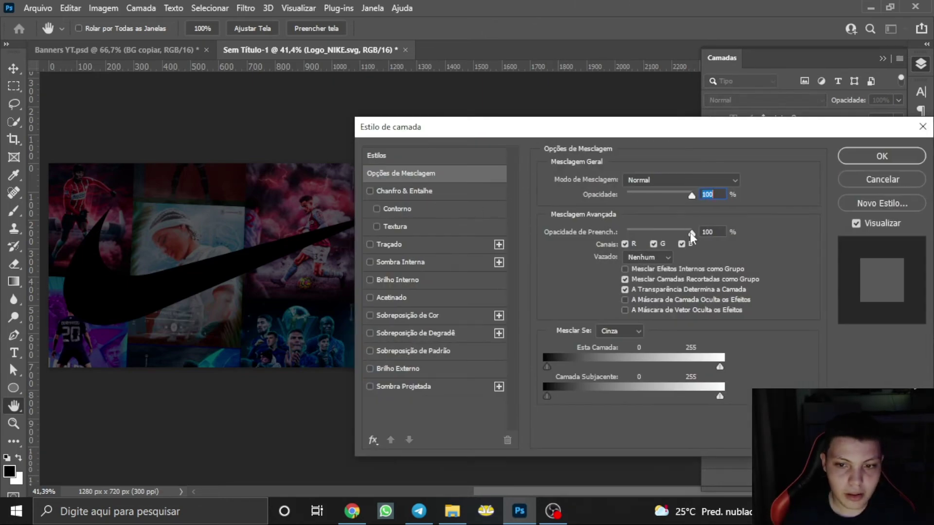
drag(692, 237, 628, 233)
click(396, 245)
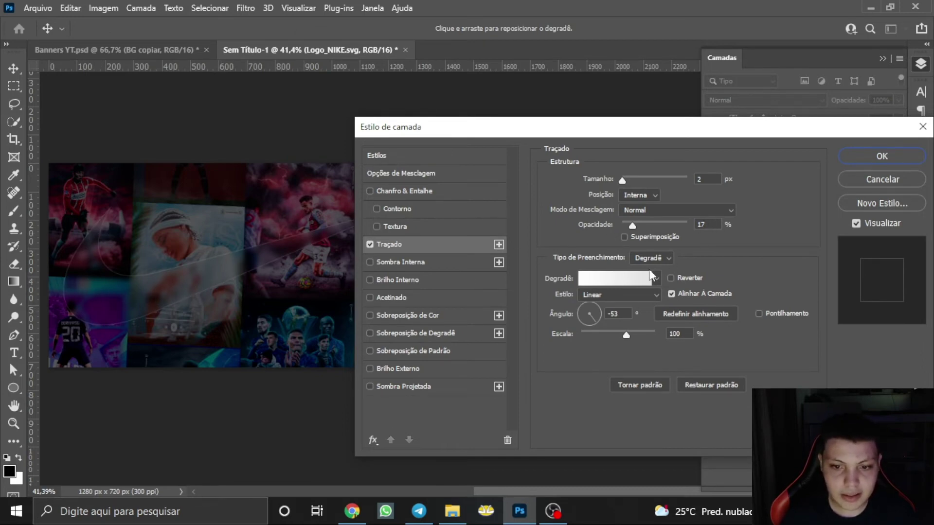
Set the stroke gradient from white #ffffff to light grey #e1e1e1.
click(620, 283)
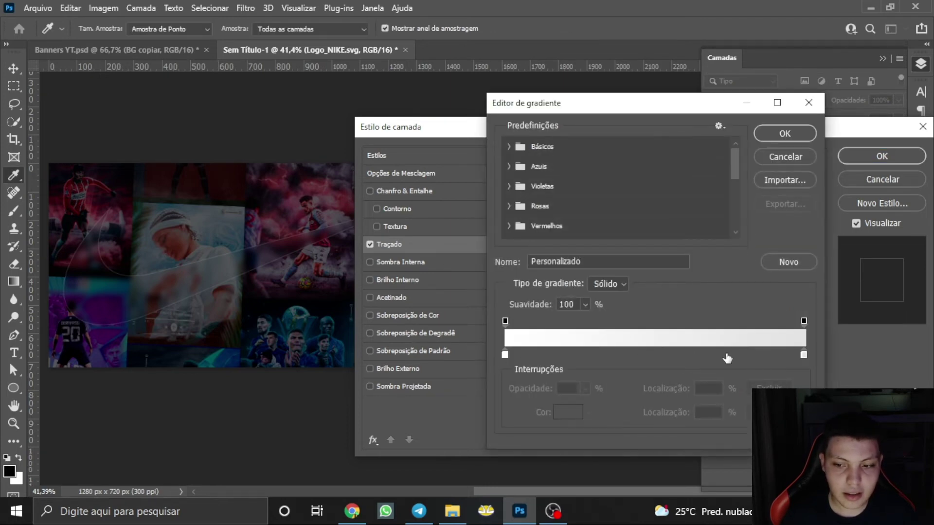
click(505, 354)
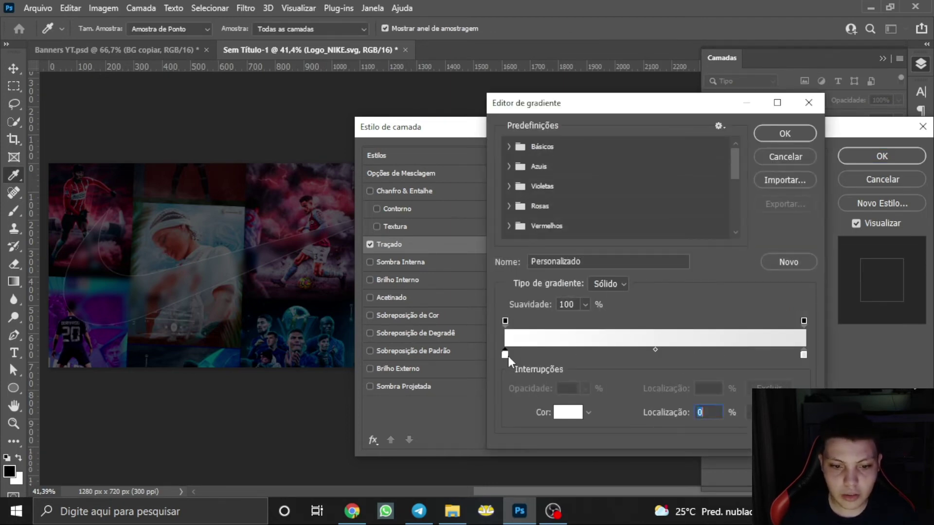
click(564, 412)
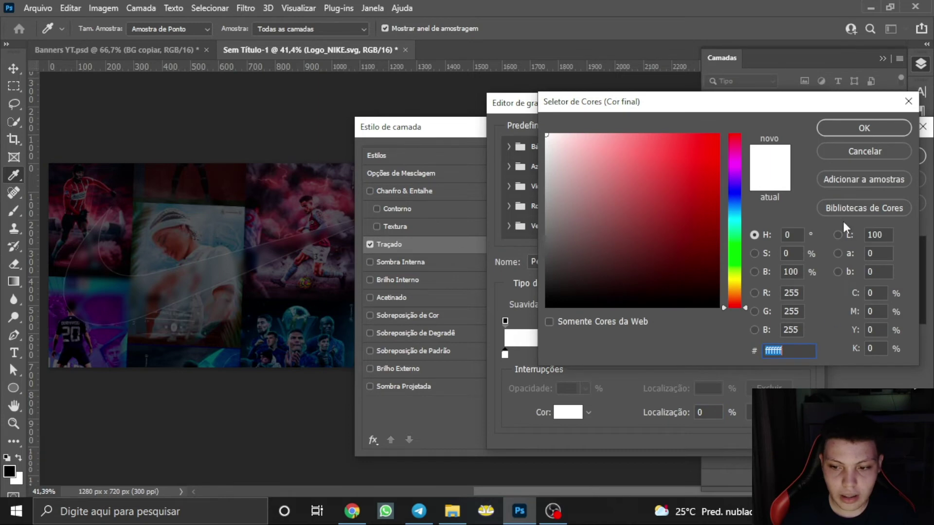
click(862, 151)
click(804, 355)
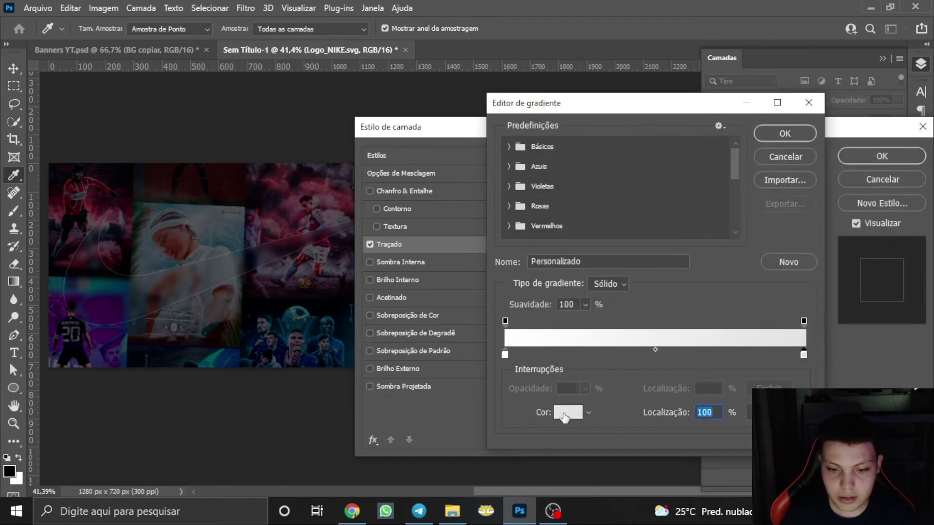
click(566, 413)
click(804, 353)
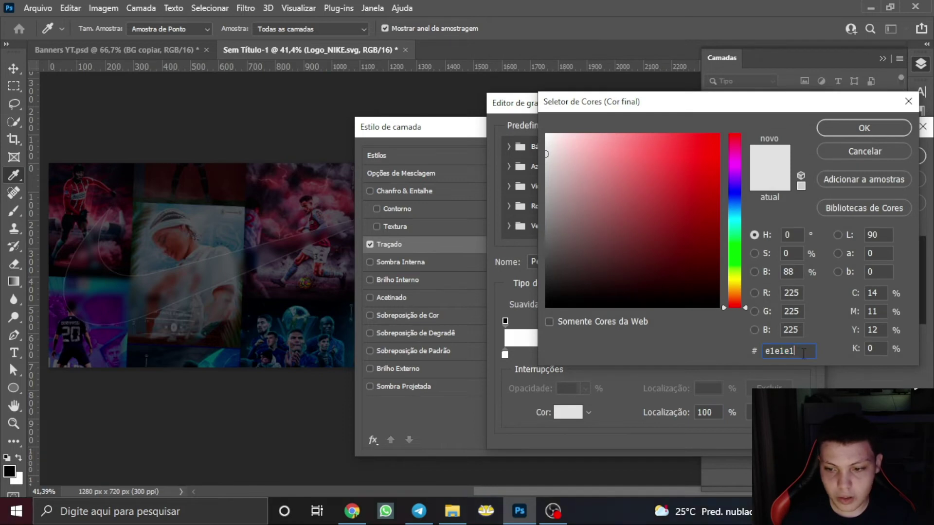
click(880, 154)
click(799, 157)
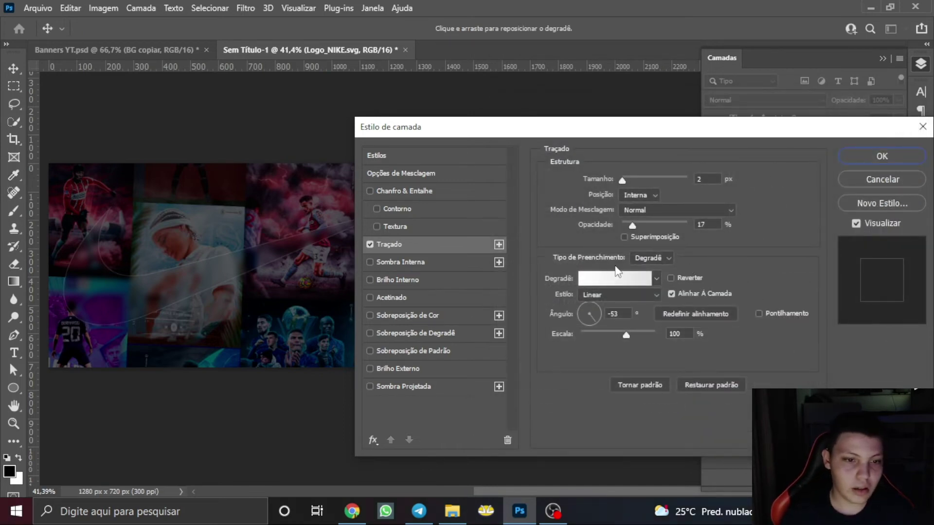
Add a gradient overlay and a drop shadow (54% opacity, 11 px distance, 21% spread, 27 px size).
click(425, 334)
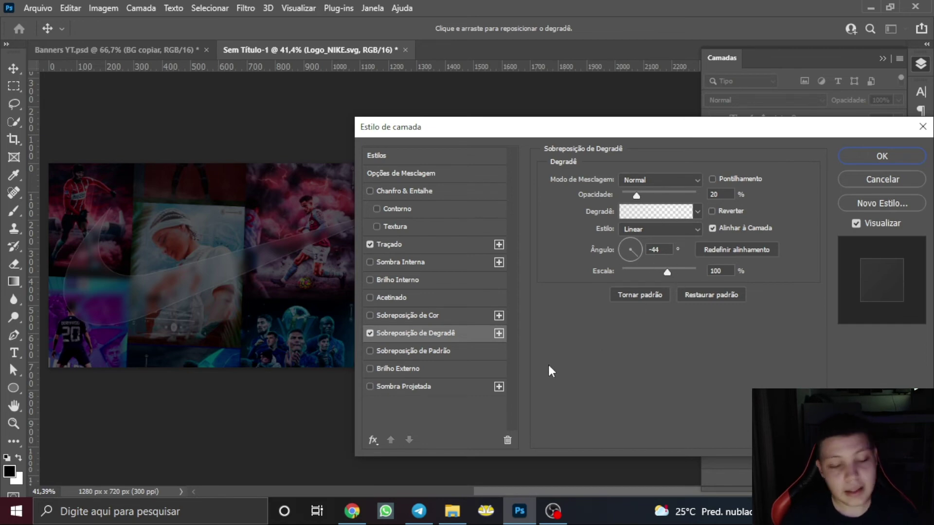
click(427, 387)
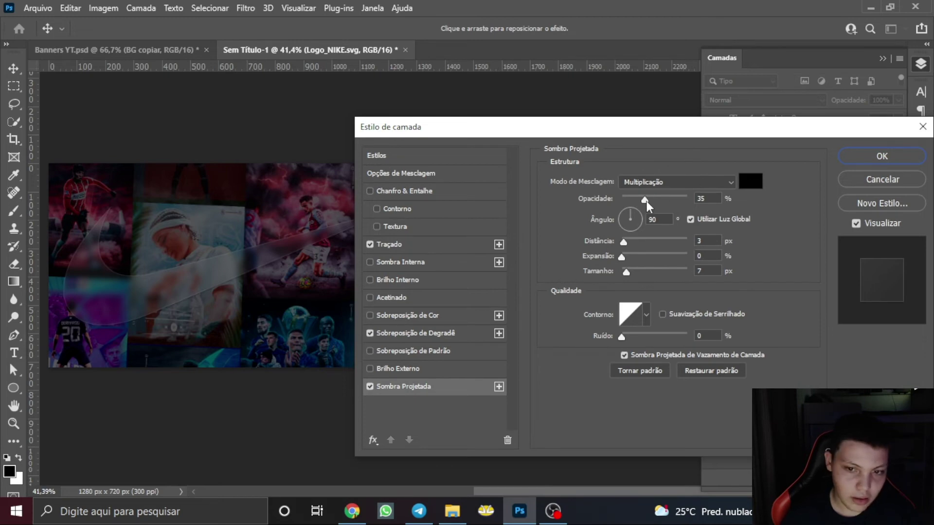
drag(661, 201, 650, 201)
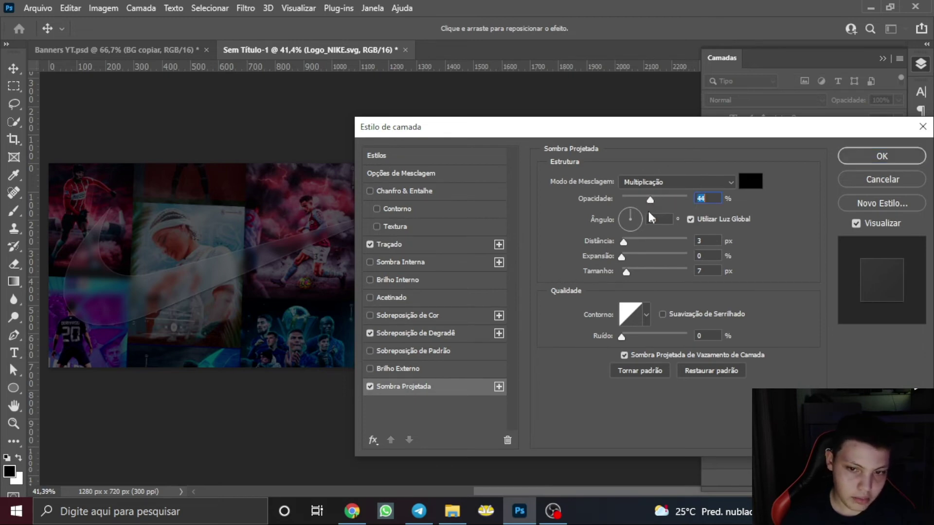
mouse_move(627, 271)
mouse_down()
mouse_move(640, 243)
mouse_move(631, 246)
mouse_up()
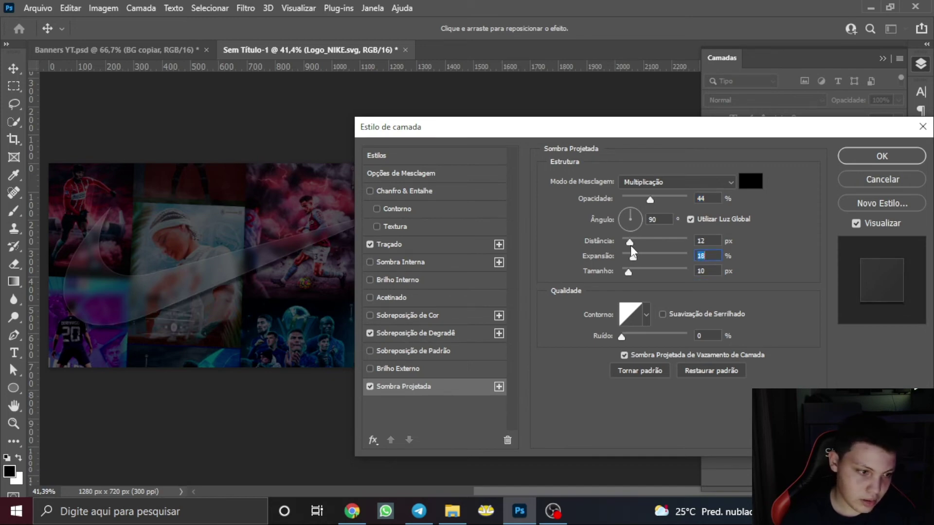
click(630, 245)
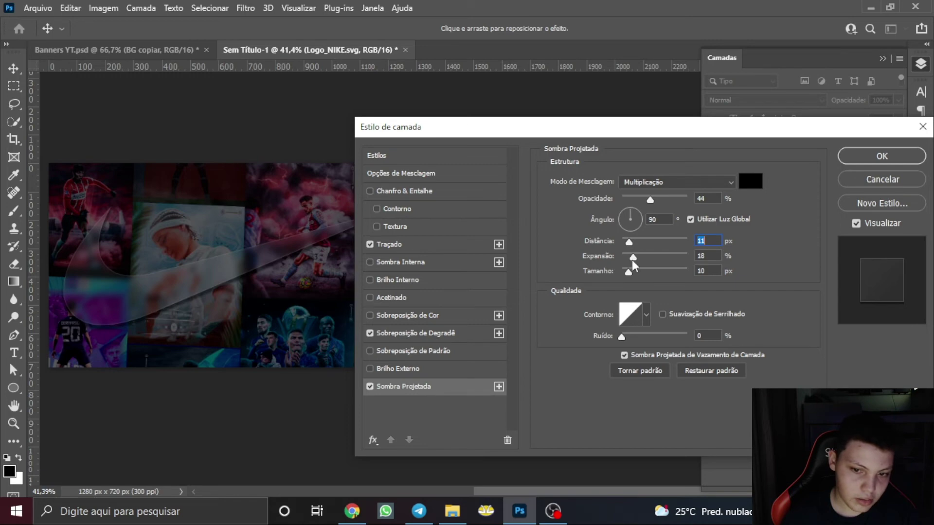
drag(628, 257, 633, 272)
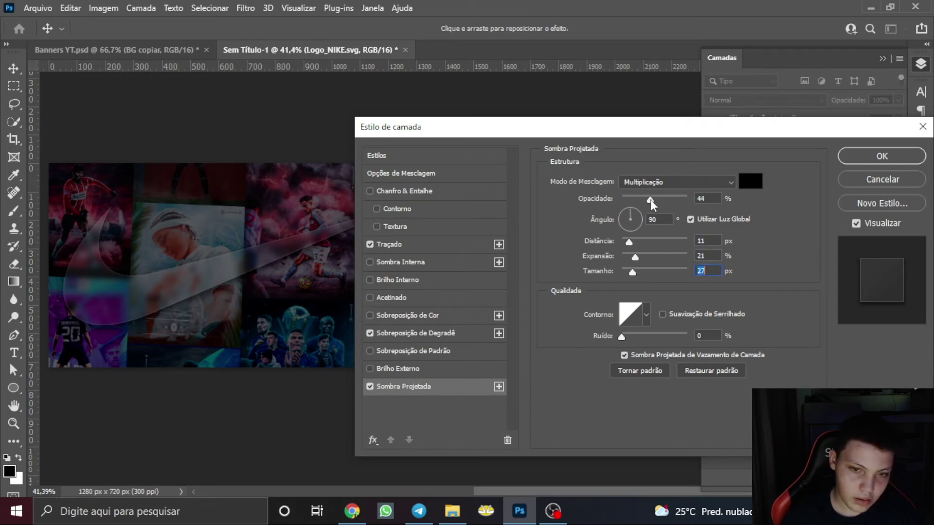
drag(661, 203, 657, 201)
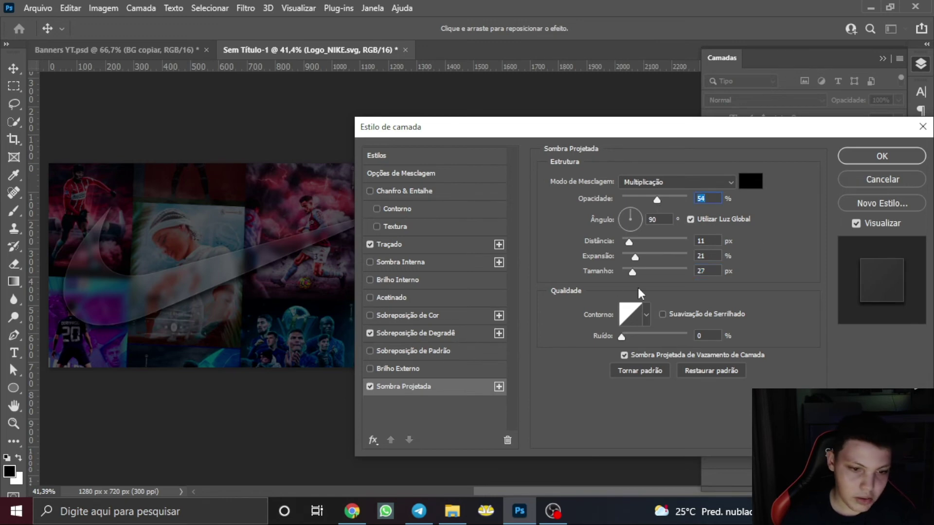
click(842, 160)
click(611, 243)
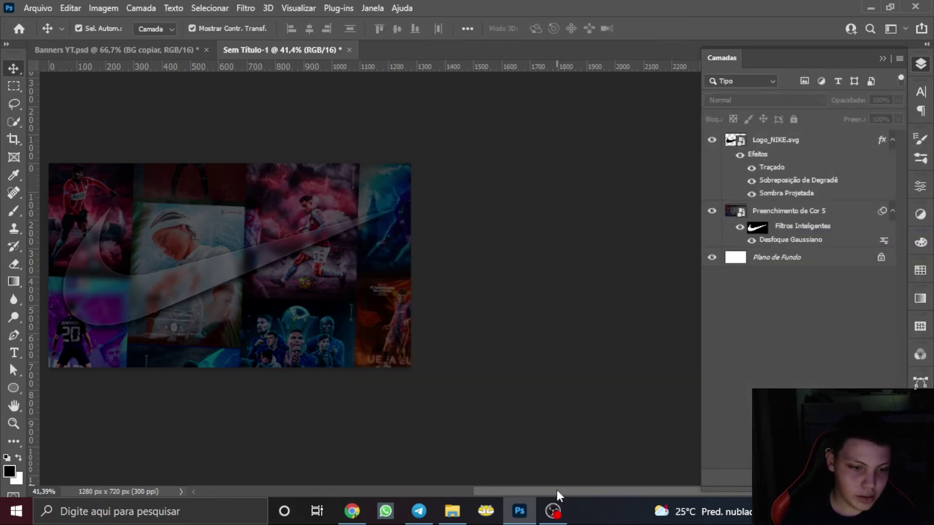
Pan and zoom around the banner to inspect the frosted swoosh, then select Logo_NIKE.svg.
drag(561, 493, 525, 493)
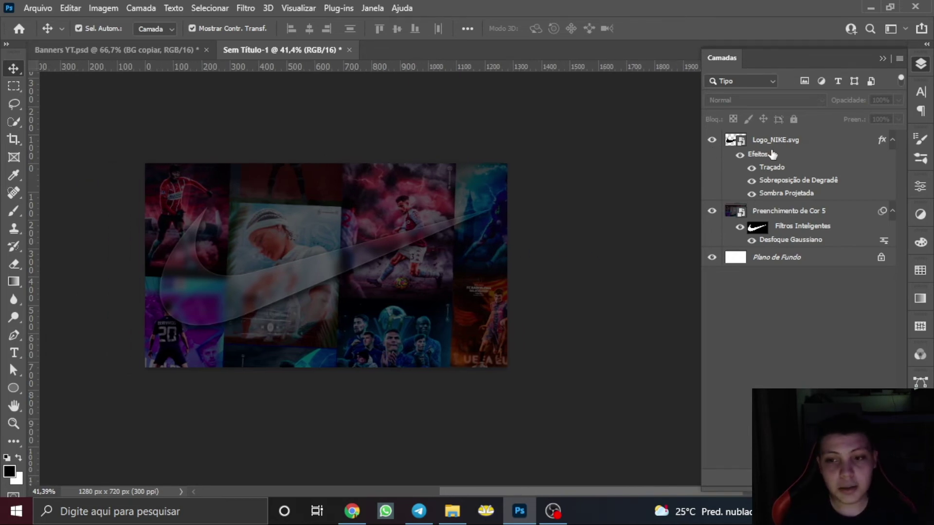
scroll(530, 180, up, 3)
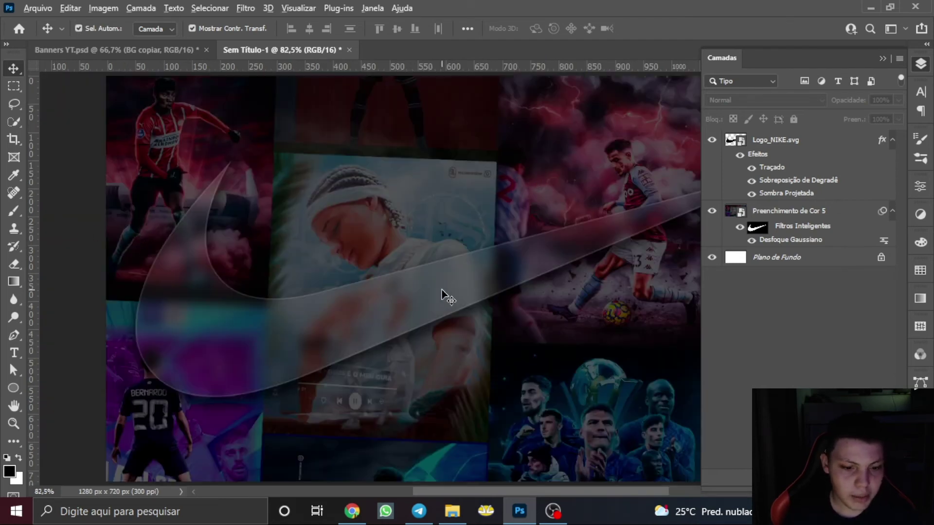
scroll(444, 297, down, 2)
scroll(535, 494, up, 1)
scroll(535, 493, right, 1)
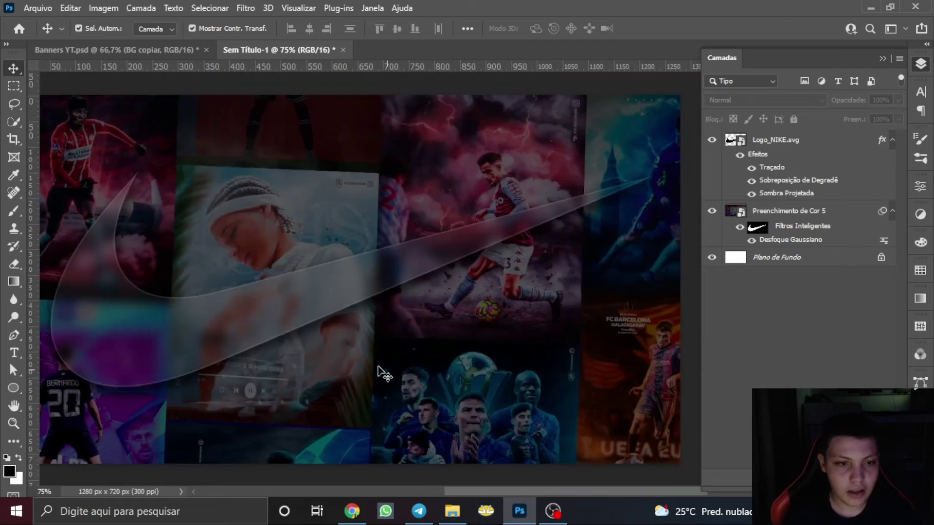
scroll(550, 492, left, 1)
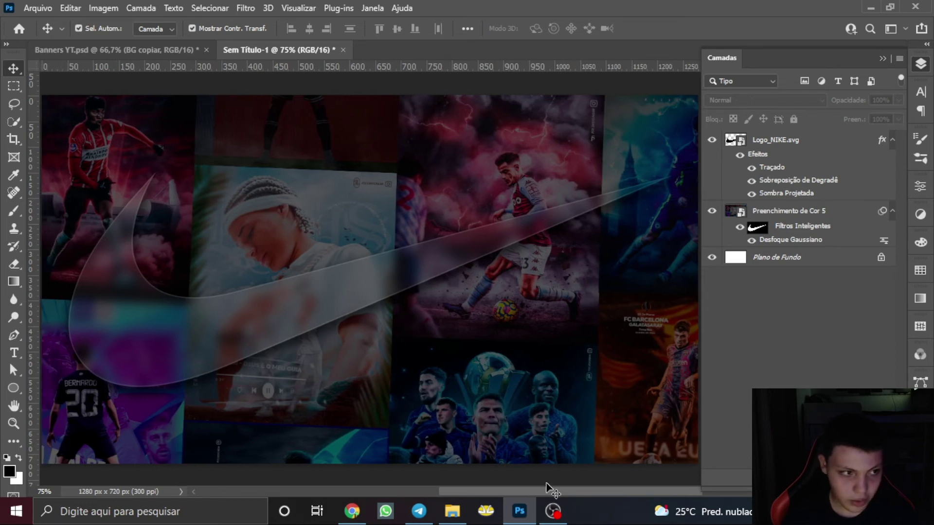
scroll(445, 341, down, 1)
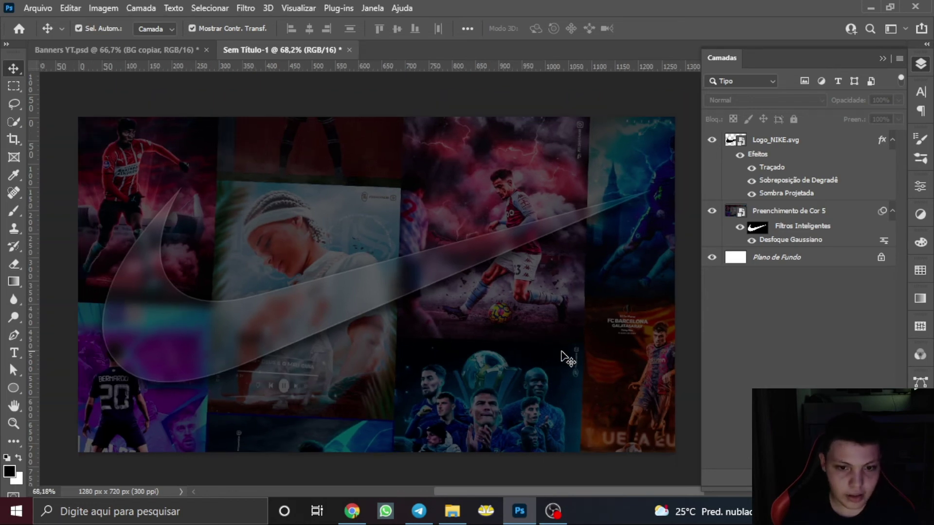
click(818, 142)
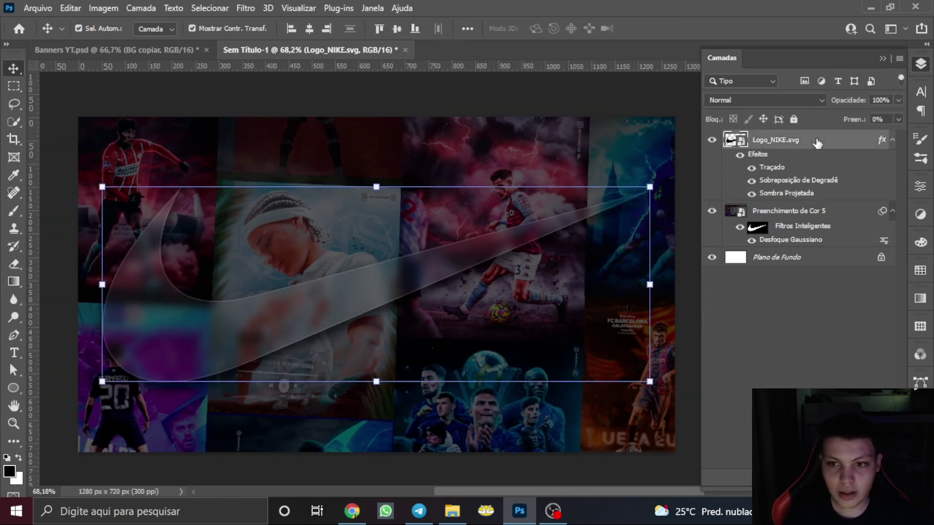
click(245, 8)
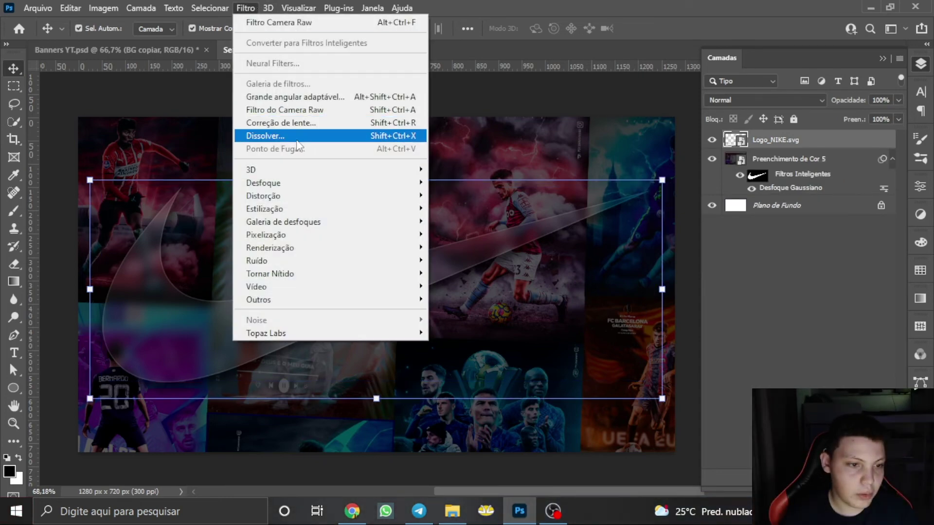
mouse_move(256, 261)
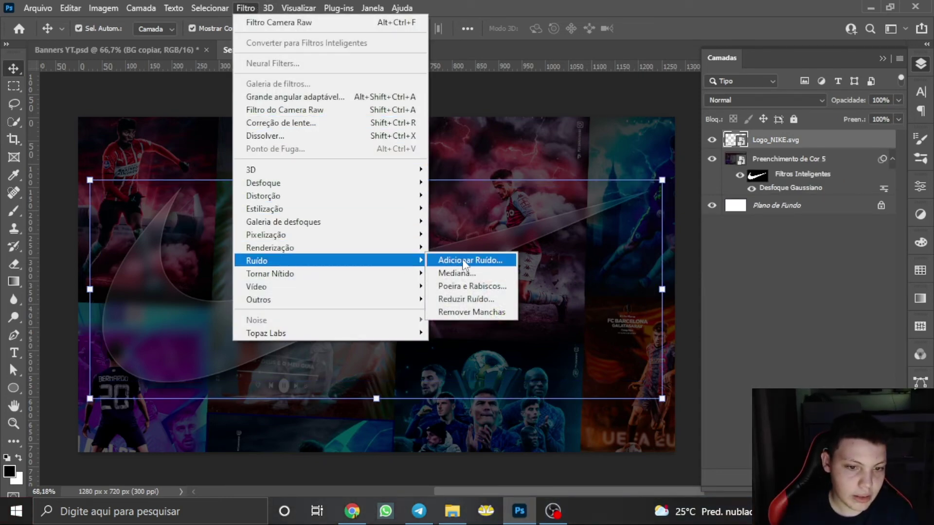
click(462, 257)
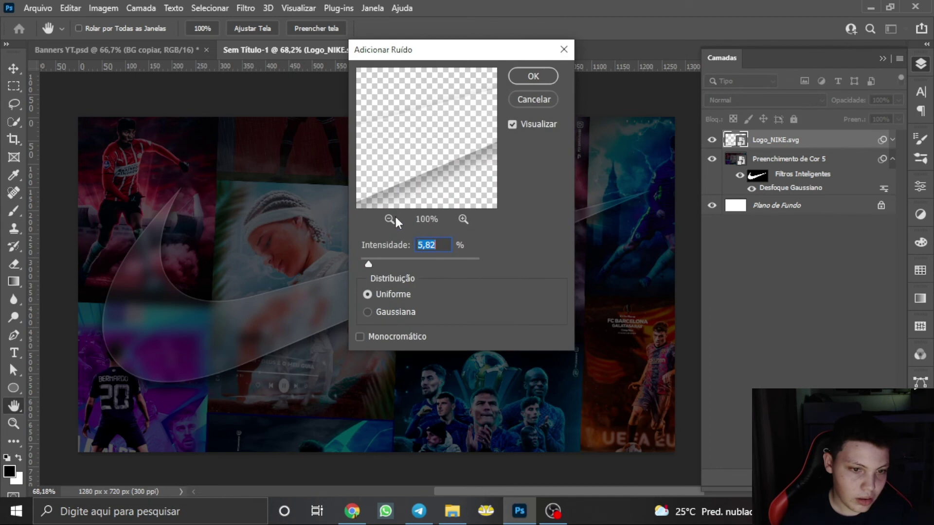
click(391, 219)
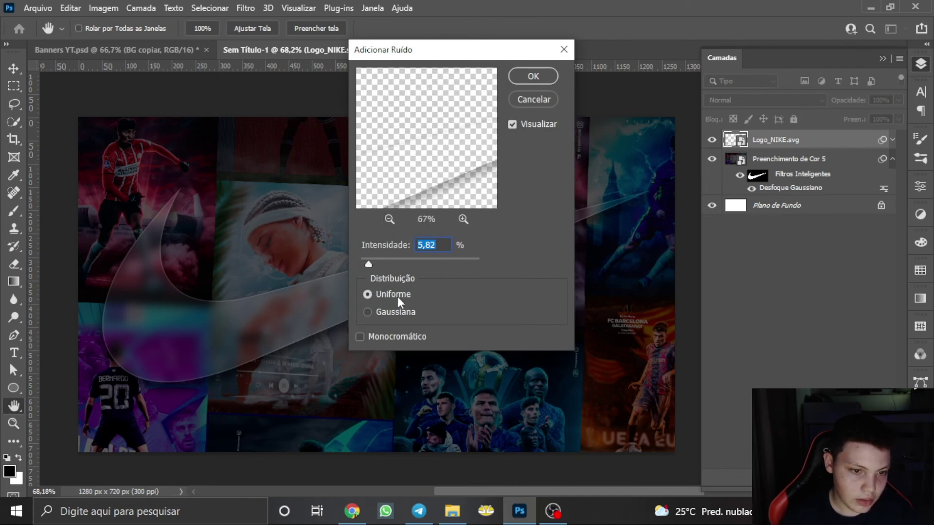
drag(372, 262, 398, 267)
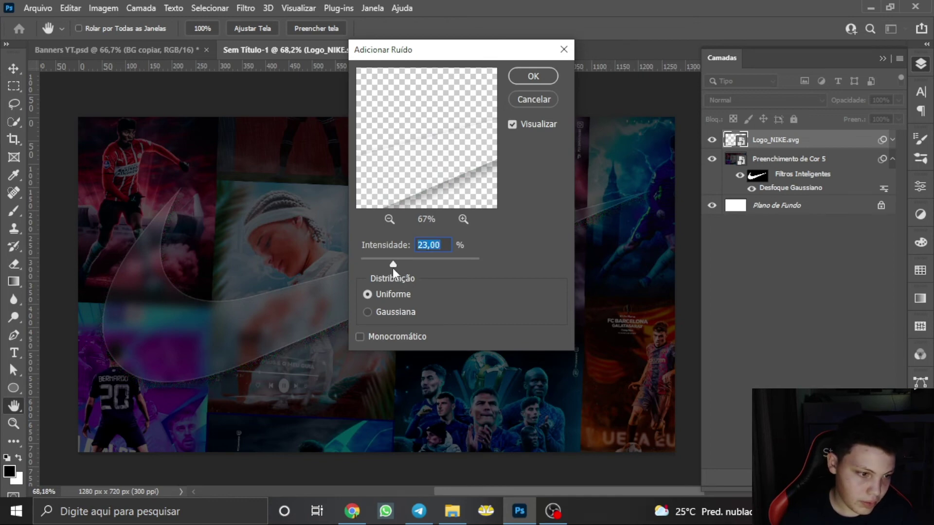
click(536, 100)
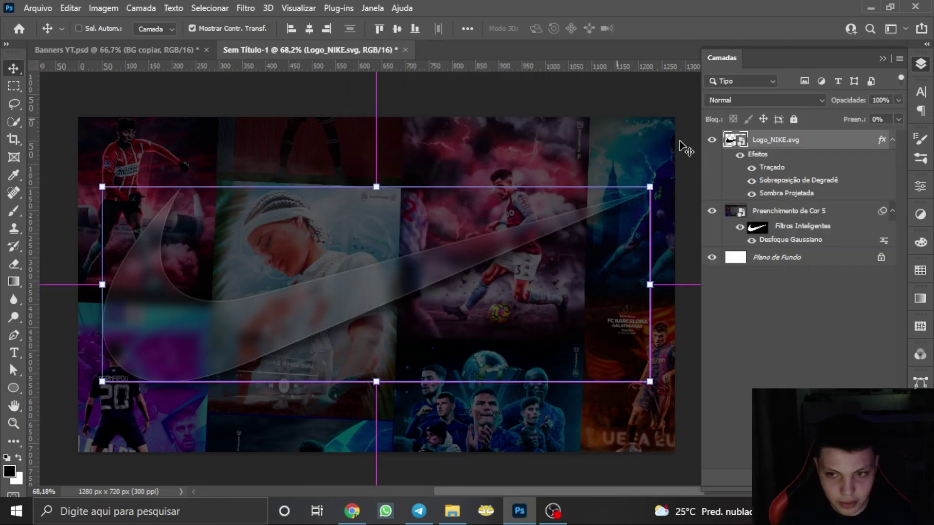
Duplicate the swoosh as 'Logo_NIKE.svg copiar' and clear the copy's layer style, keeping the original's effects.
key(ctrl)
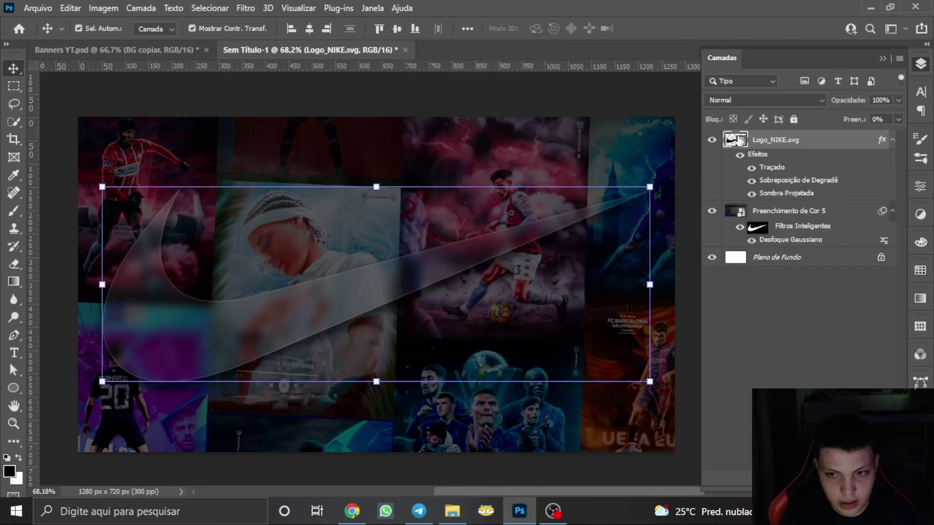
click(739, 155)
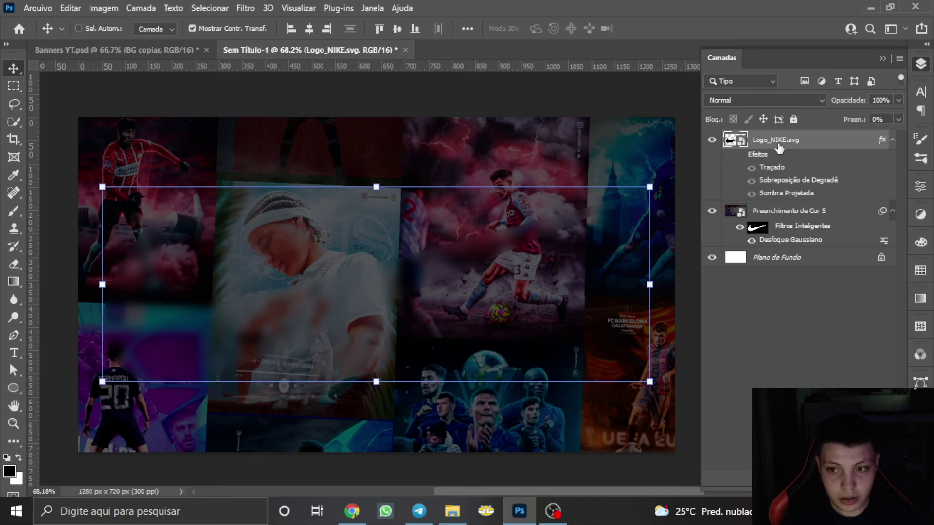
key(ctrl+j)
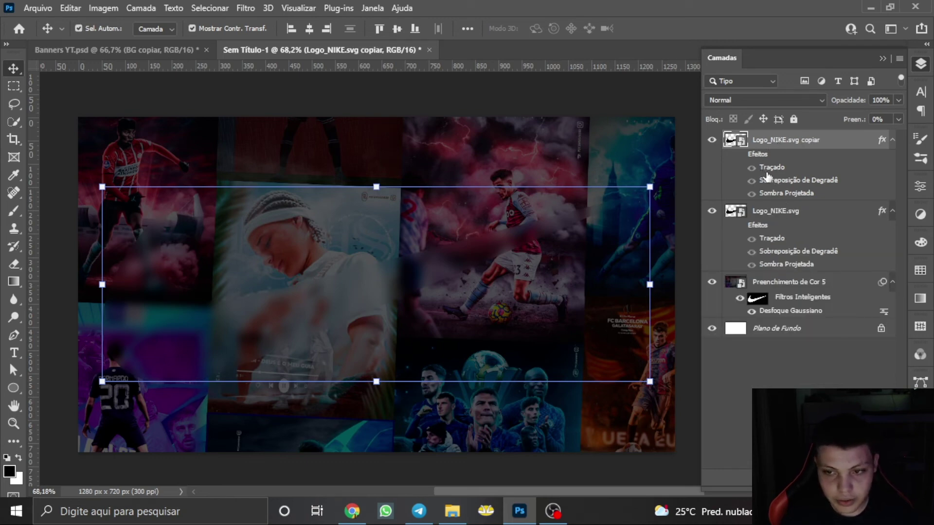
click(740, 226)
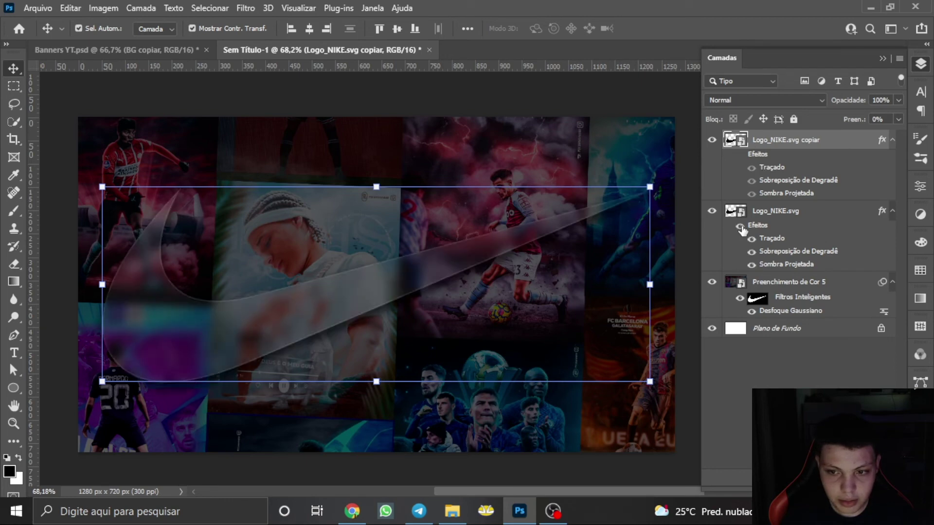
right_click(880, 142)
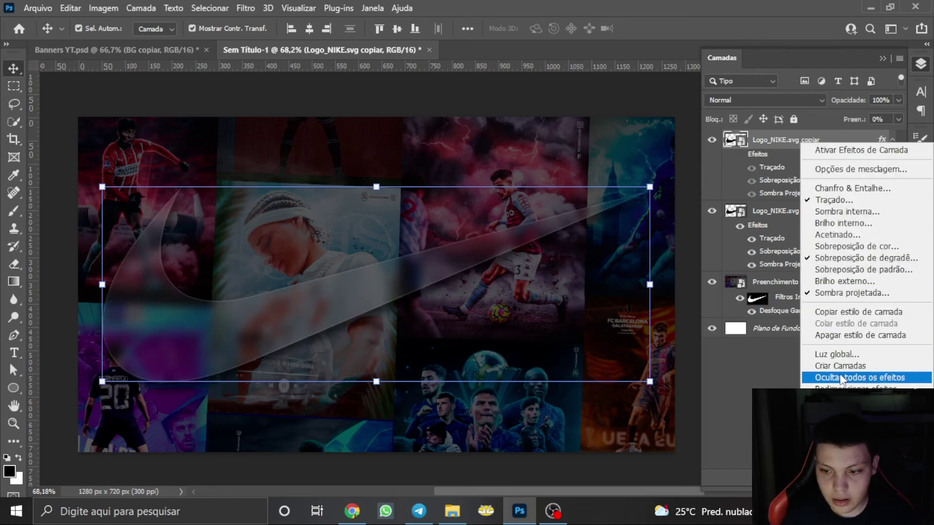
click(841, 338)
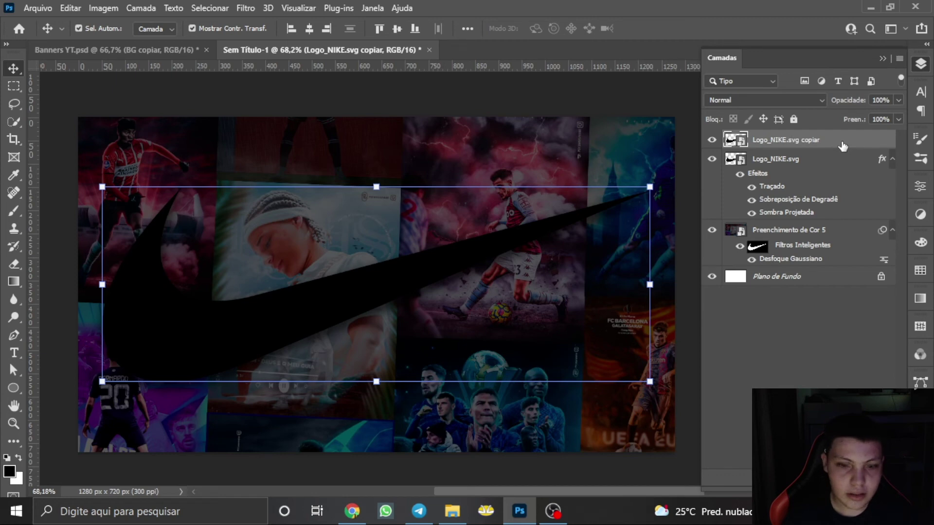
Apply an Add Noise filter at about 14% intensity to the black swoosh copy.
click(248, 7)
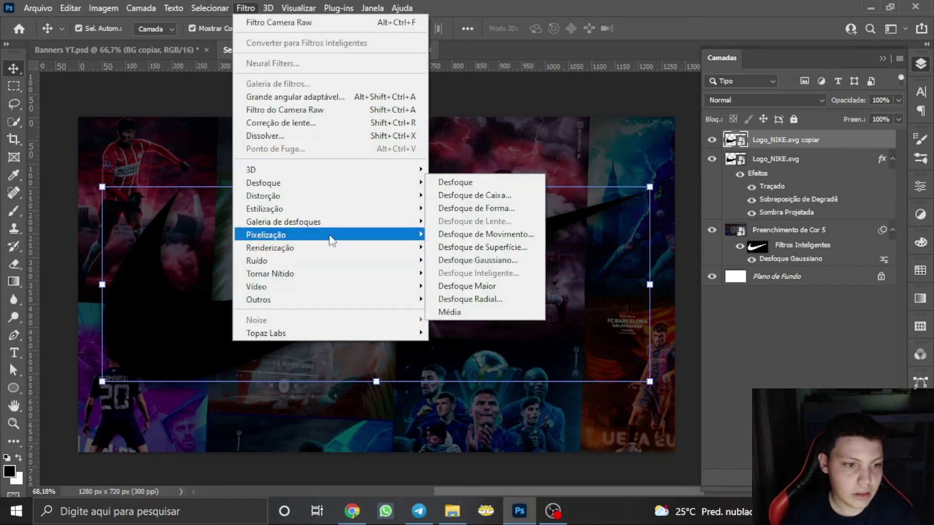
mouse_move(257, 261)
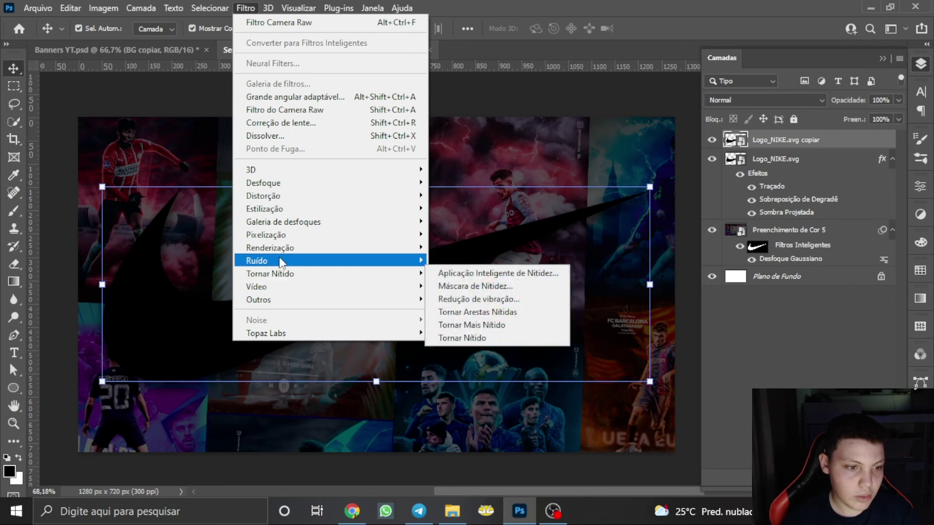
click(470, 260)
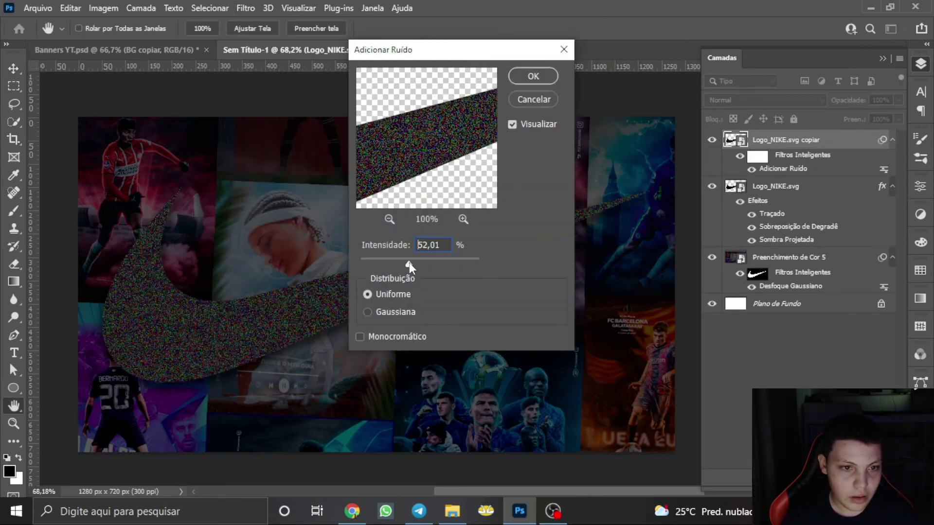
drag(396, 265, 381, 264)
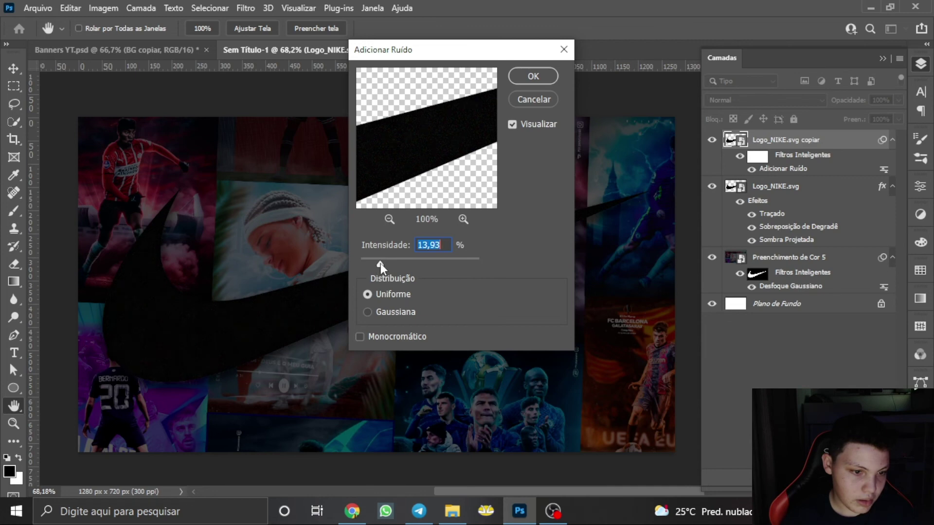
click(538, 79)
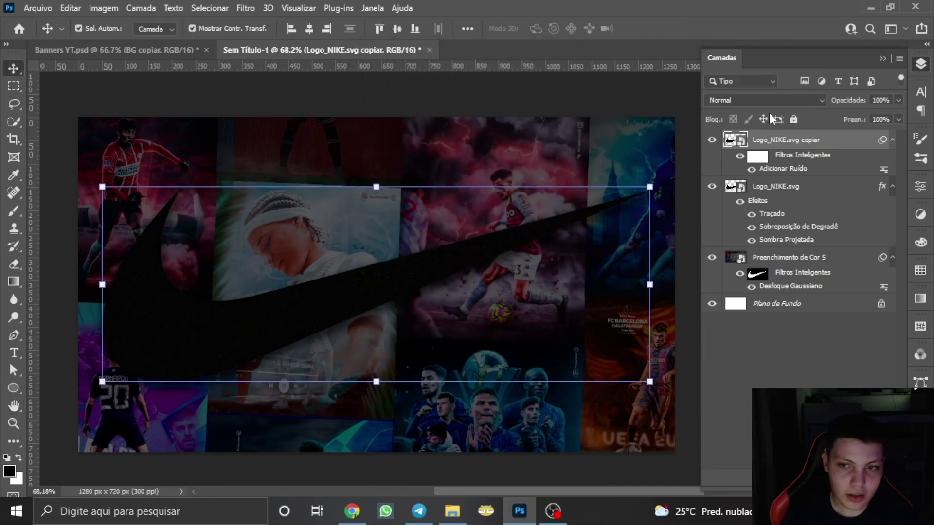
Preview blend modes on the swoosh copy and settle on Color Dodge (Subexposição de Cores).
click(767, 100)
click(757, 123)
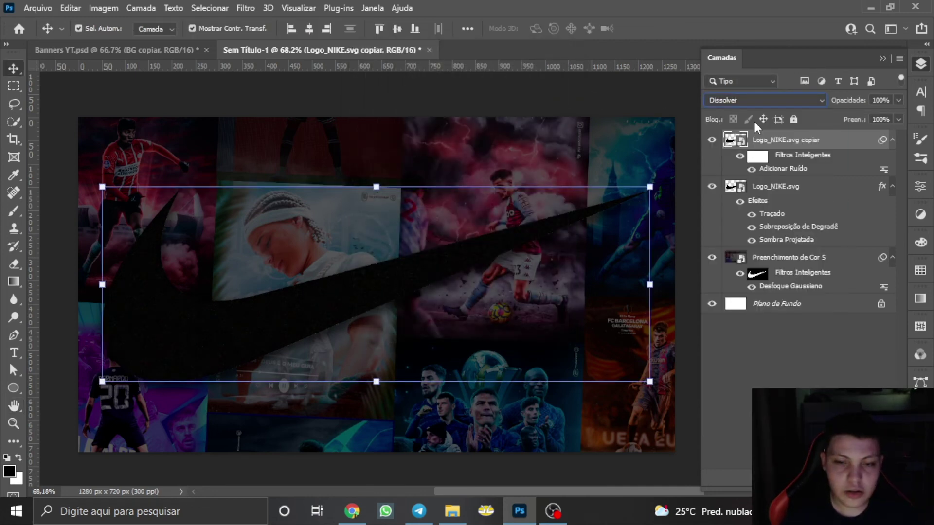
key(Down)
key(Down)
key(Down)
key(Down)
key(Down)
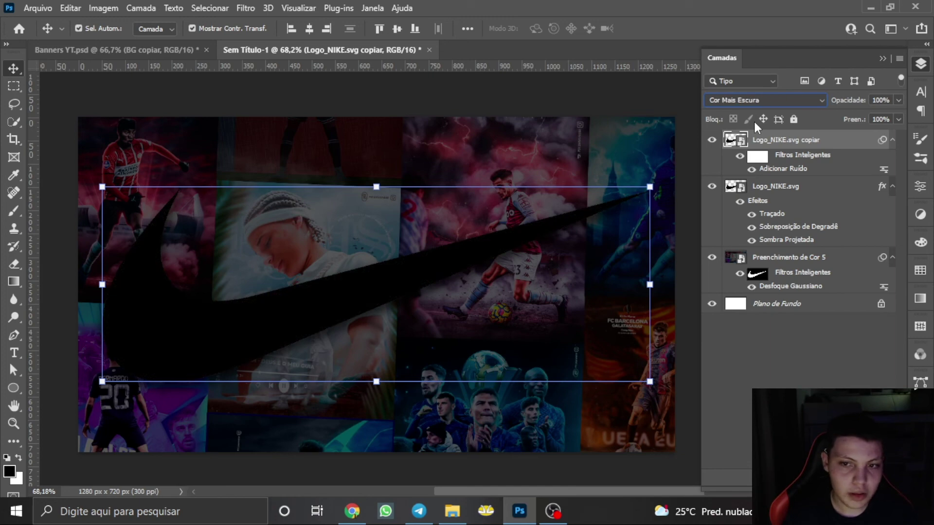
key(Down)
key(Down)
key(Down)
key(Down)
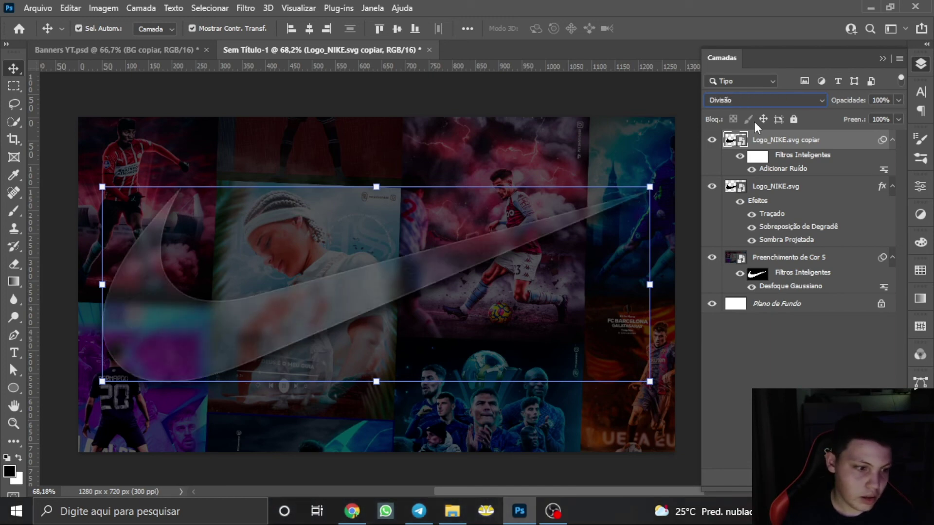
key(Up)
key(Up)
key(Up)
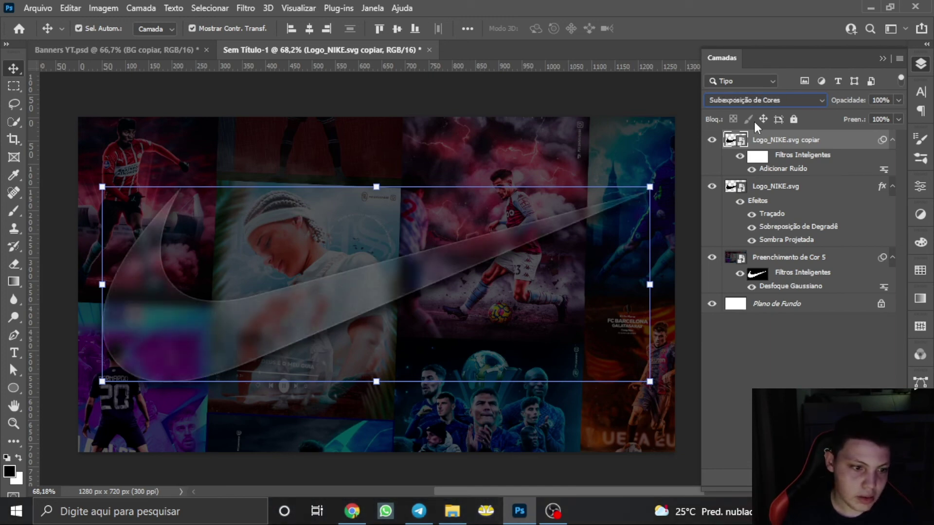
click(658, 104)
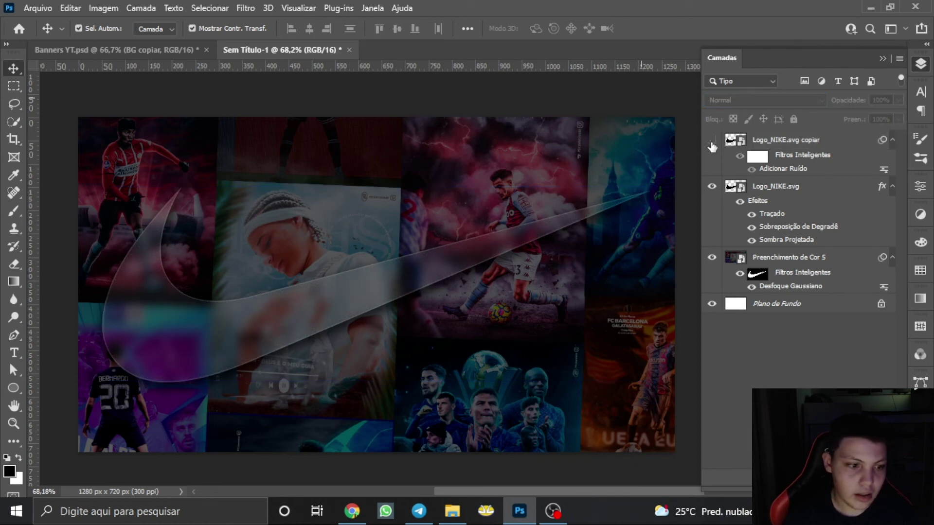
Show the swoosh copy again and lower the collage fill's Gaussian Blur radius from 8.8 to 3.4 pixels.
click(712, 142)
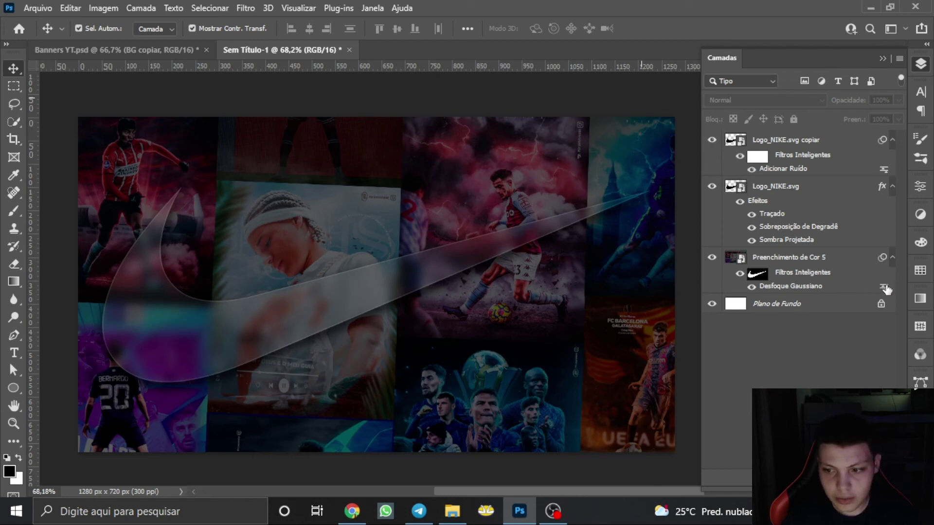
double_click(788, 287)
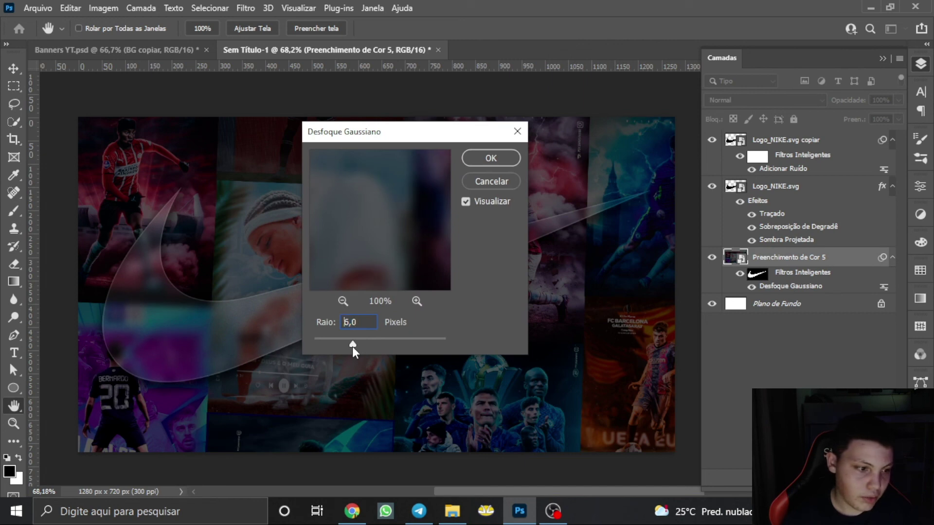
drag(353, 347, 350, 346)
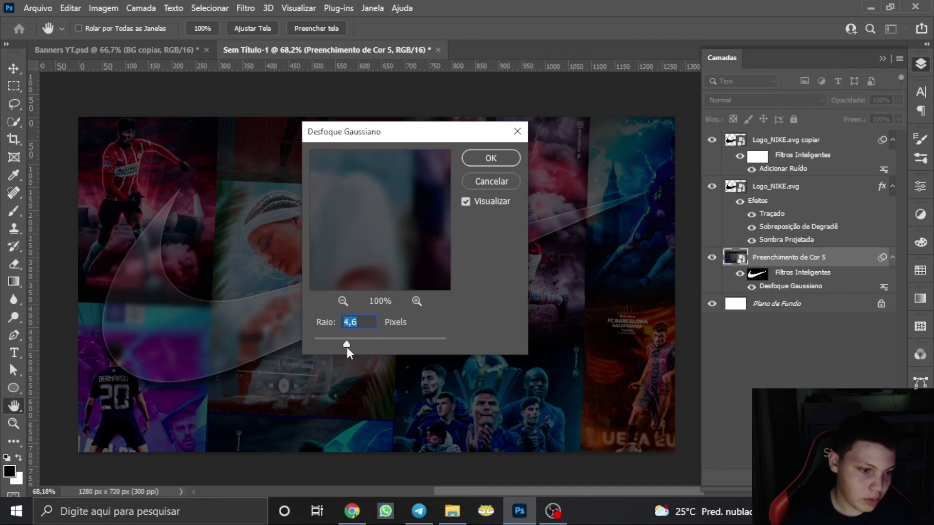
drag(343, 344, 338, 345)
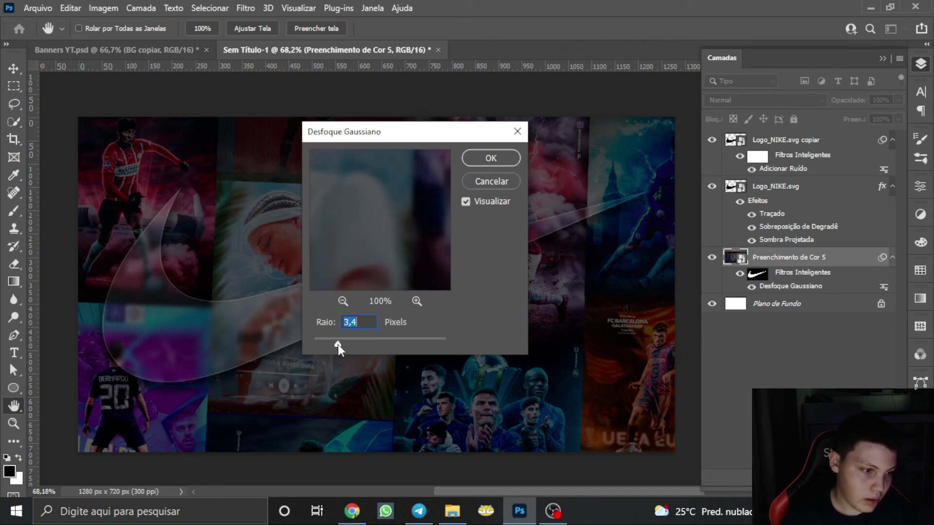
click(489, 159)
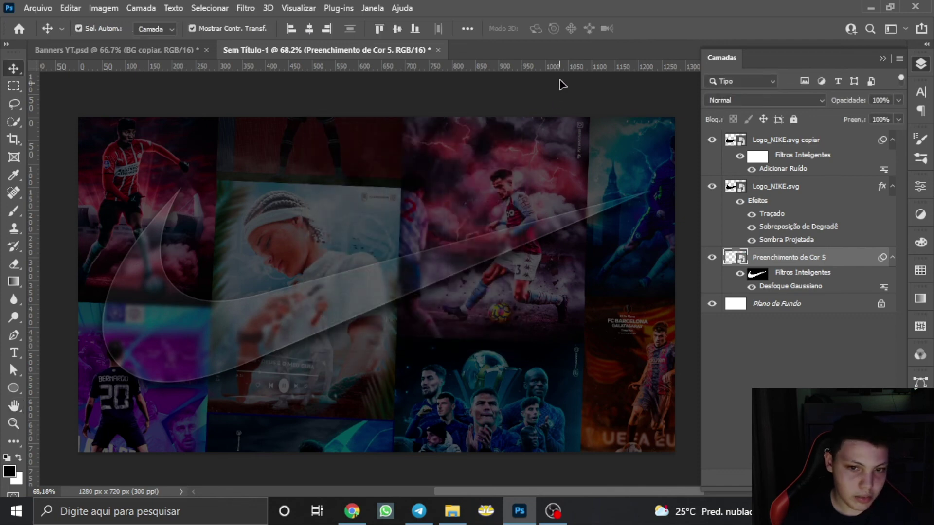
Switch the Logo_NIKE.svg copiar layer to Linear Dodge (Add) at 28% opacity.
click(567, 89)
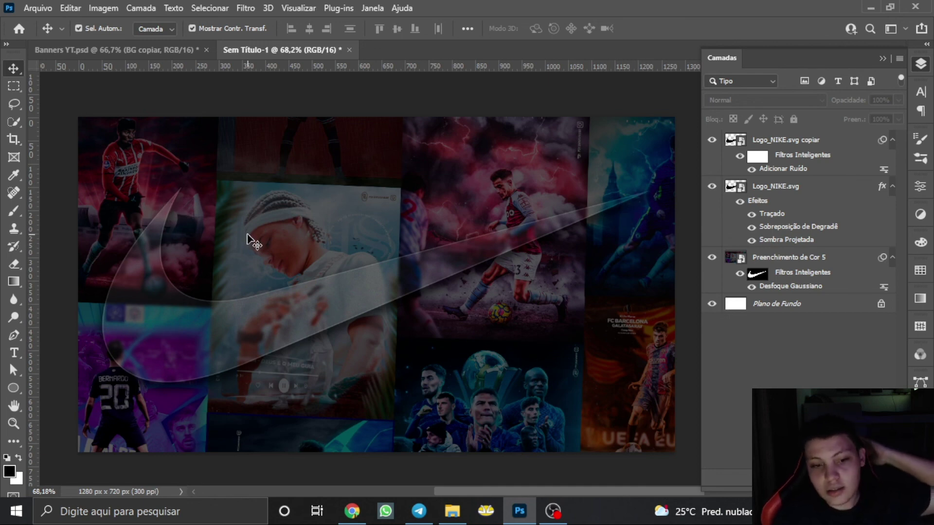
click(805, 142)
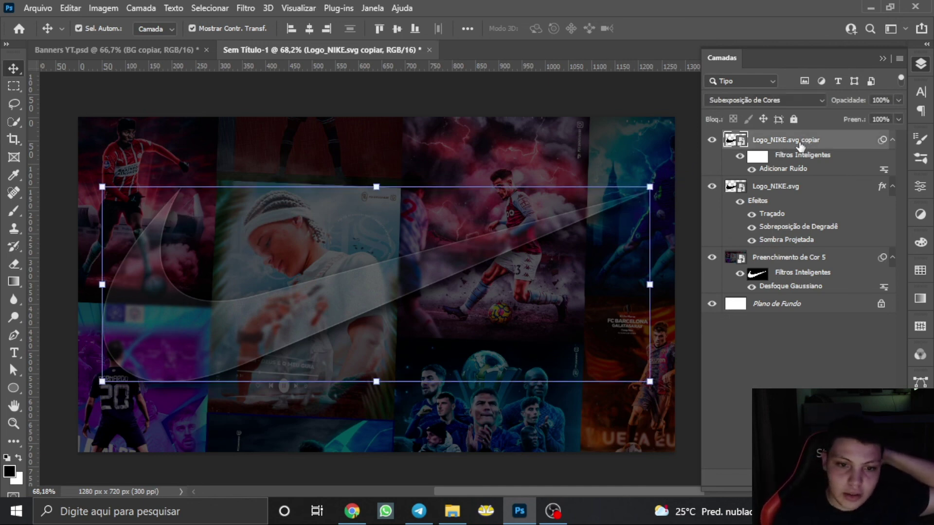
click(764, 100)
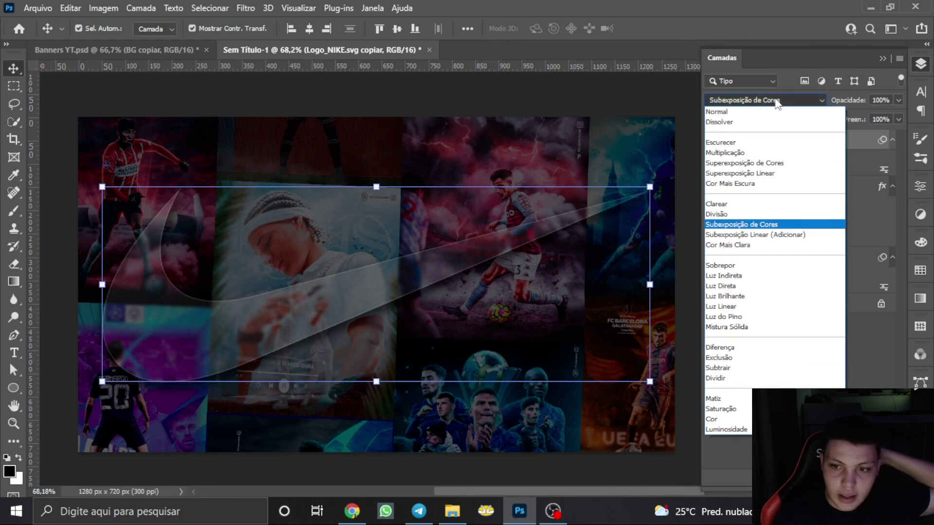
click(736, 235)
click(898, 100)
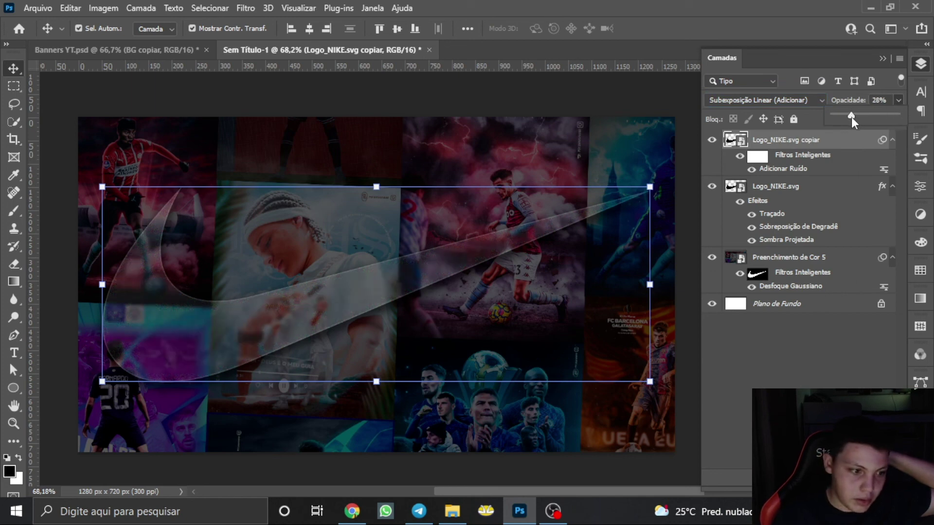
click(654, 115)
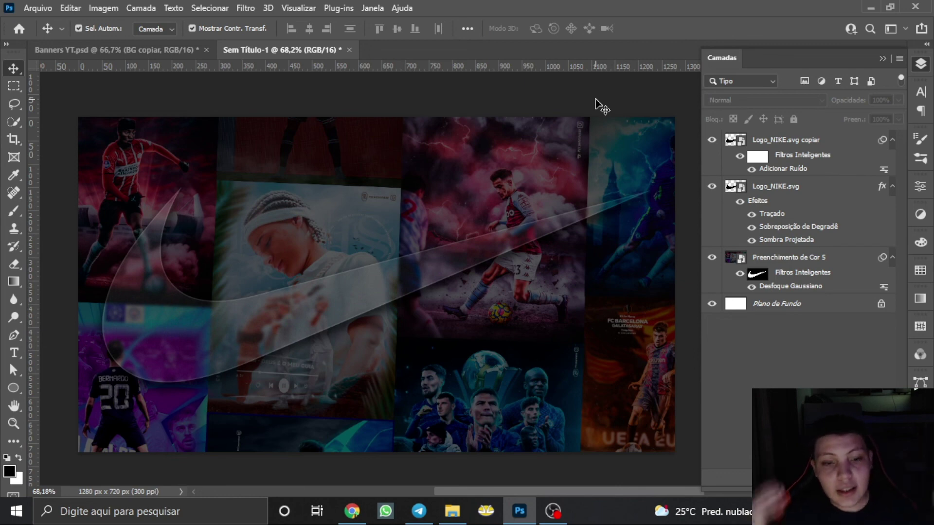
click(791, 140)
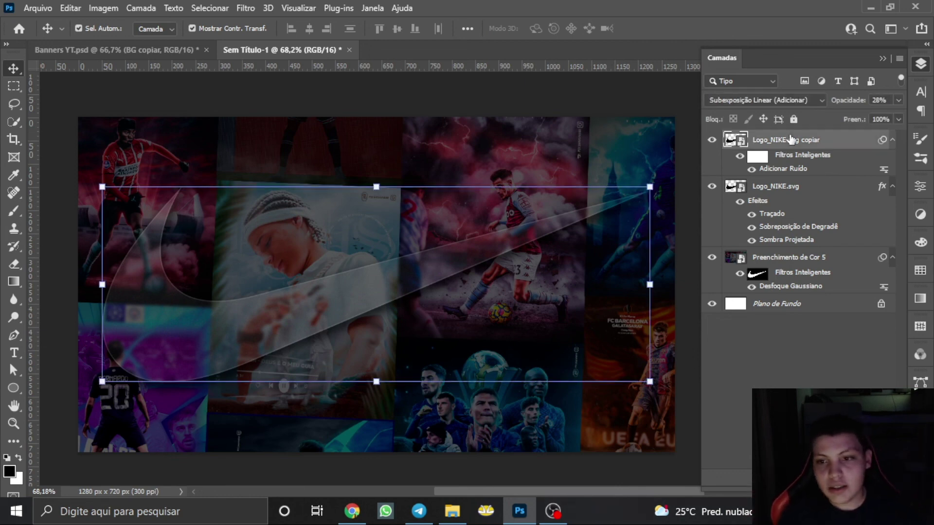
click(571, 95)
click(712, 141)
click(712, 189)
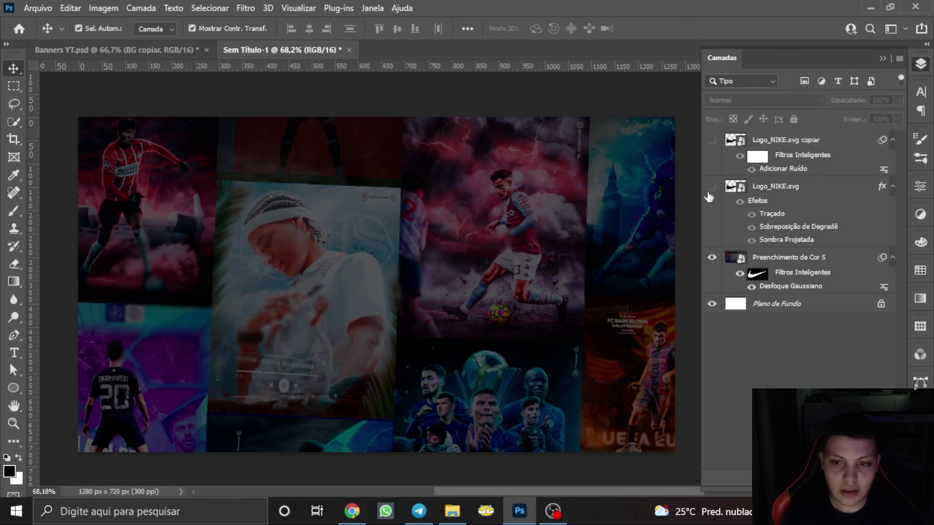
click(712, 140)
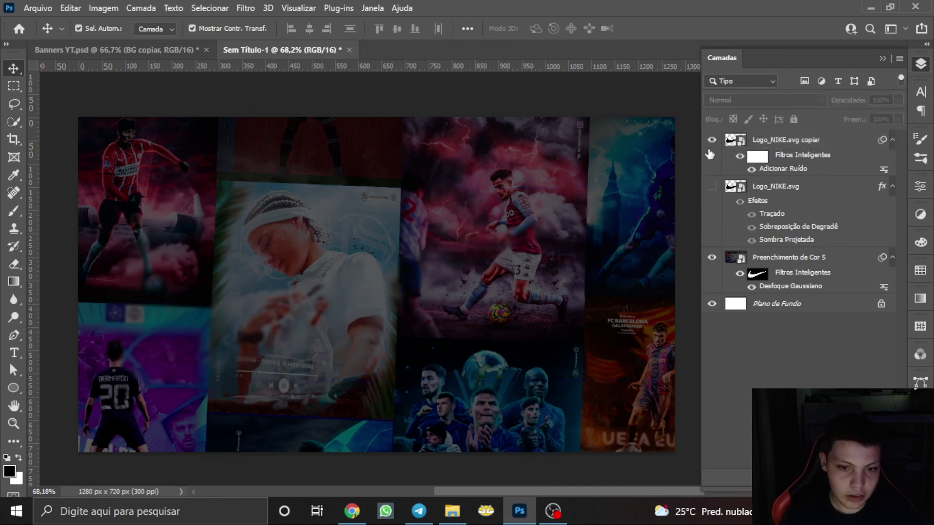
click(745, 281)
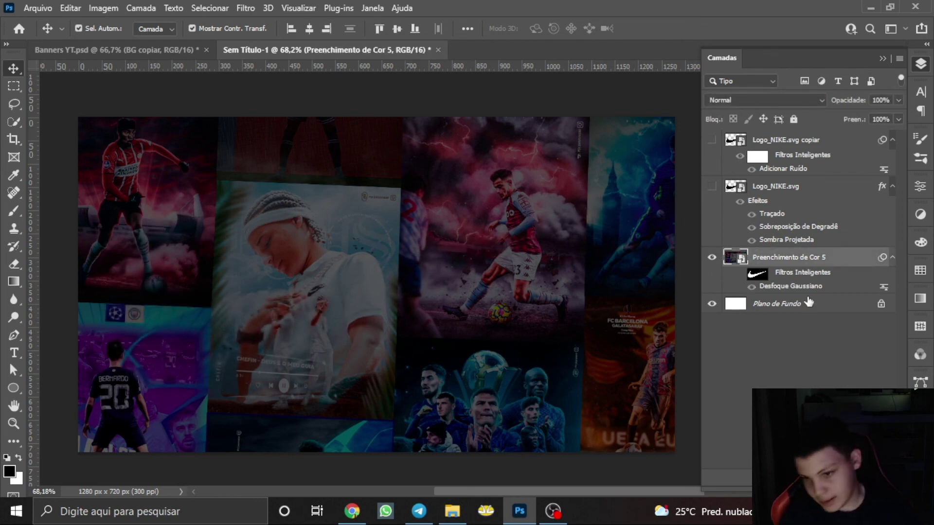
click(740, 273)
click(712, 186)
click(712, 139)
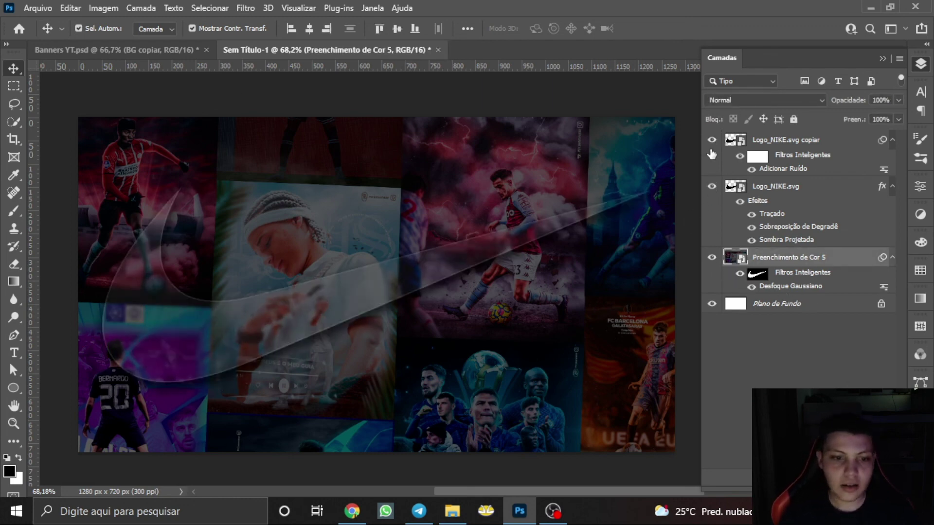
click(585, 111)
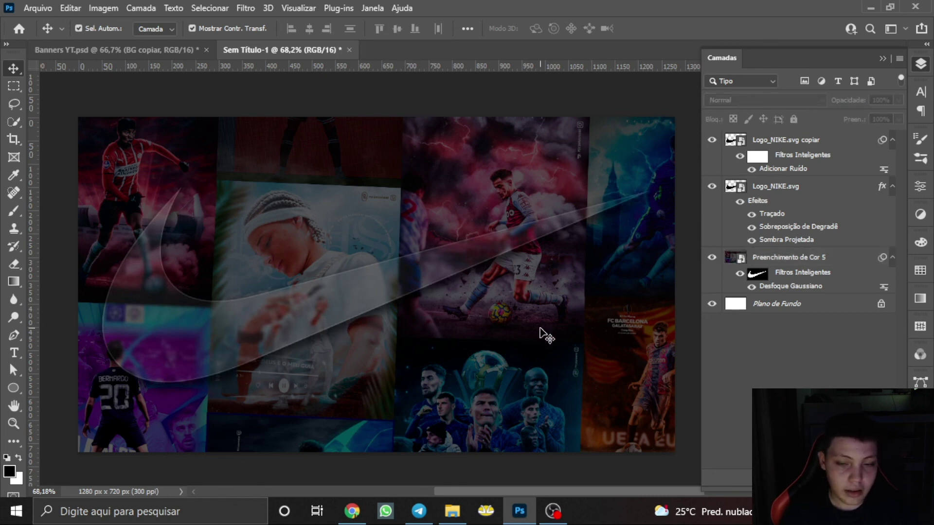